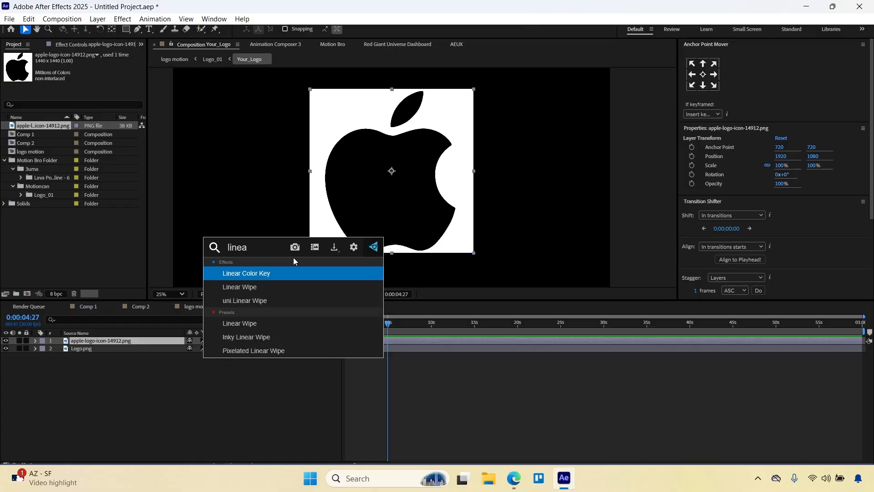
Key out the Apple logo's white background with Linear Color Key and recolor the logo white with a Fill effect.
key(Return)
click(397, 141)
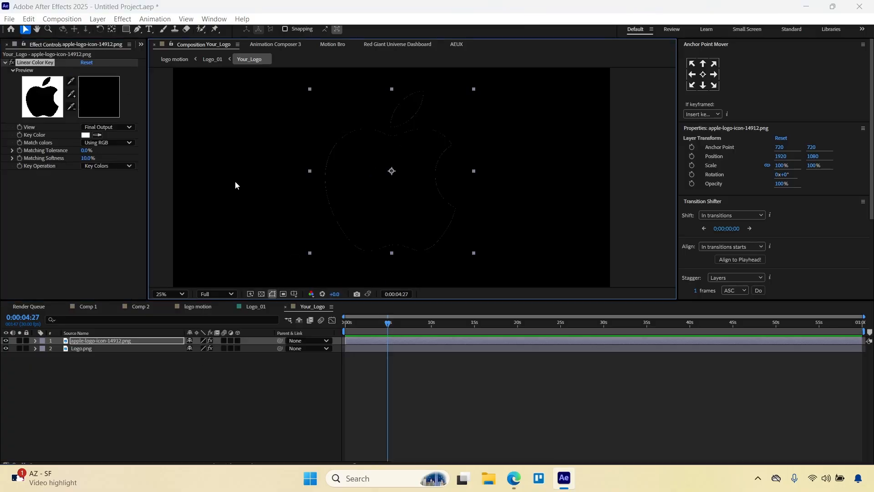
key(ctrl+space)
text(fill)
key(Return)
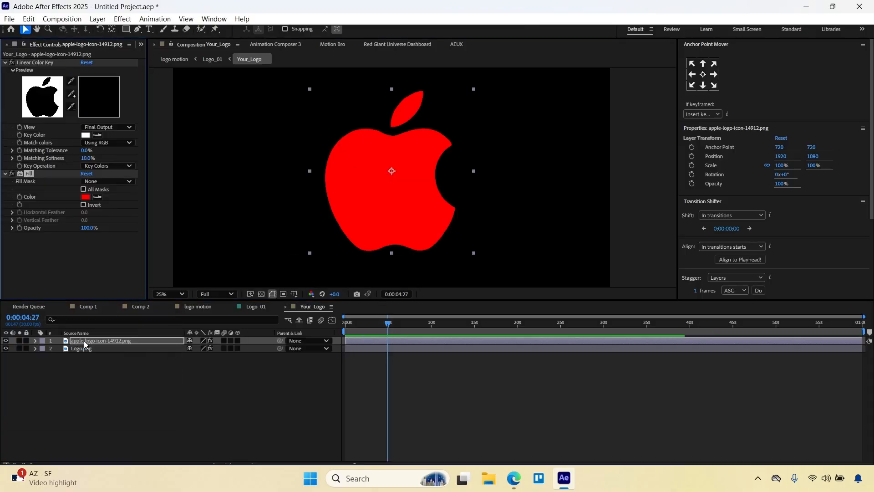
click(86, 196)
click(351, 188)
click(526, 185)
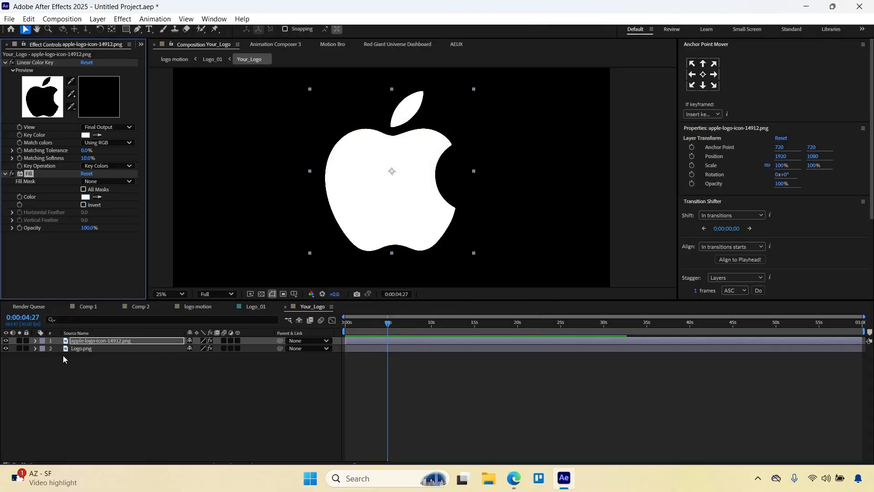
Scale the Apple logo layer down to about 37% and hide the Logo.png layer.
drag(474, 171, 423, 172)
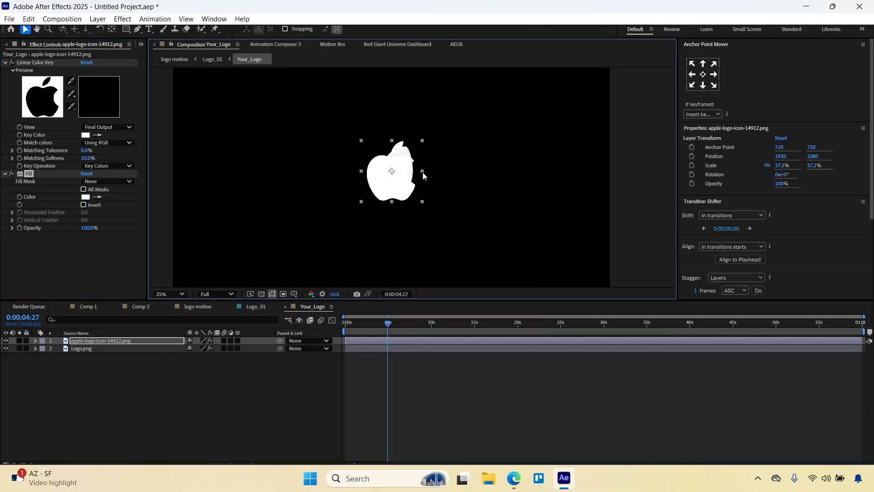
click(220, 360)
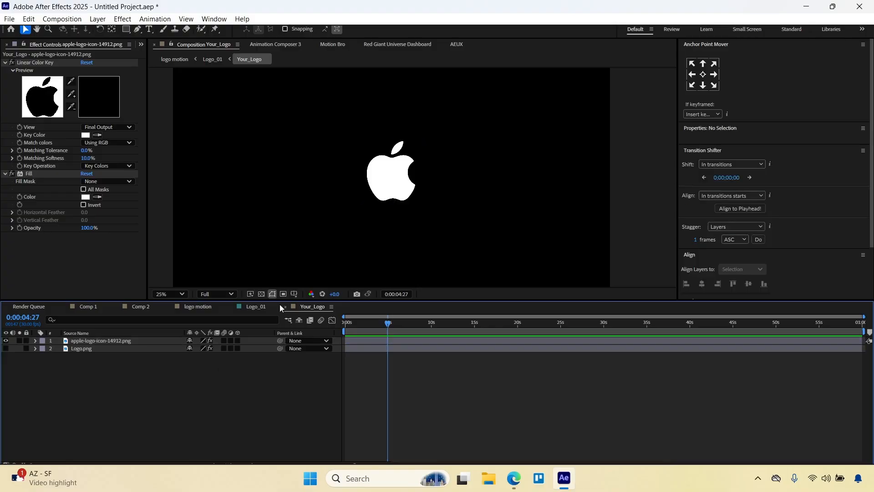
In the Logo_01 composition, replace the "Market.Envato.com" text below the logo with "Apple".
click(262, 310)
key(period)
double_click(412, 226)
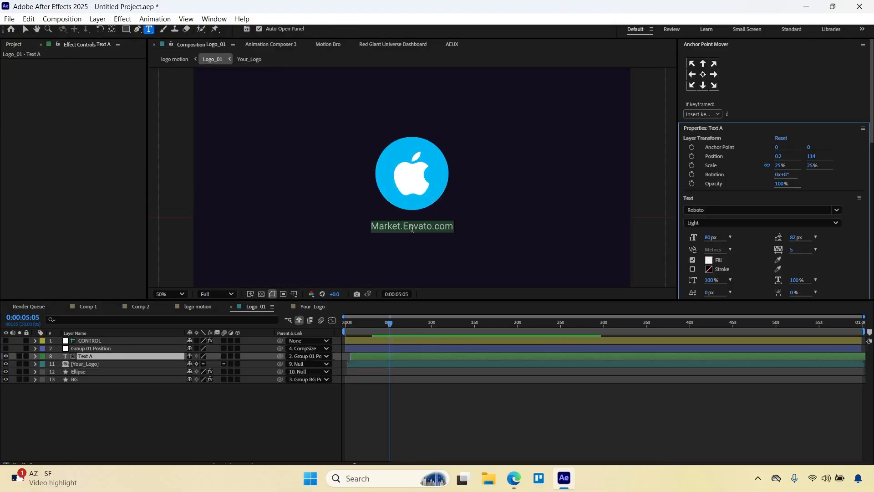
key(BackSpace)
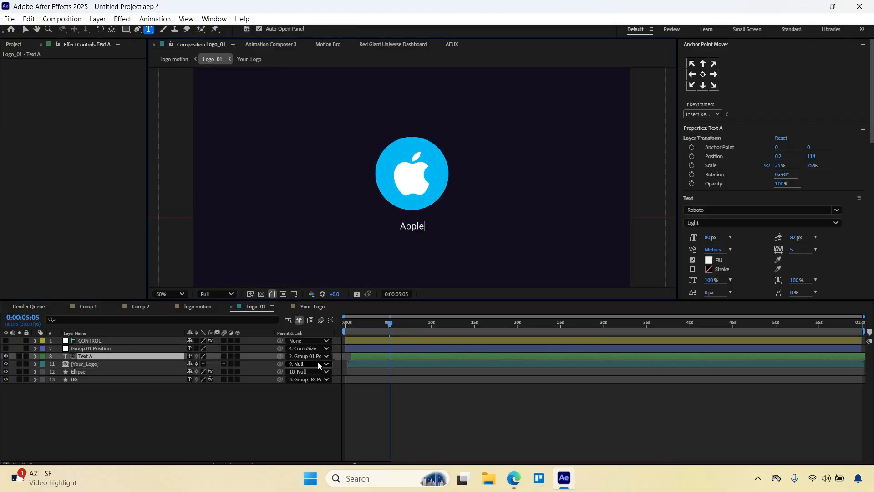
click(242, 430)
Return to the logo motion composition and scrub through the start of the logo animation.
click(203, 307)
click(230, 307)
click(230, 307)
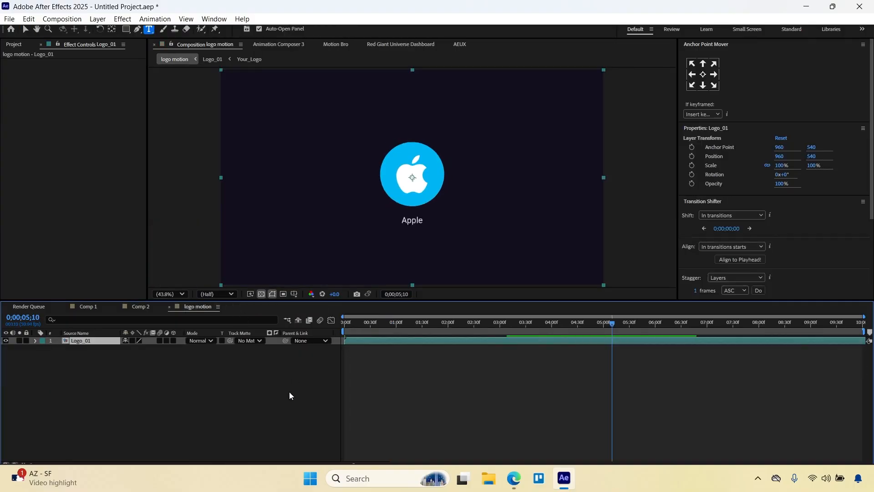
click(289, 392)
drag(346, 323, 460, 315)
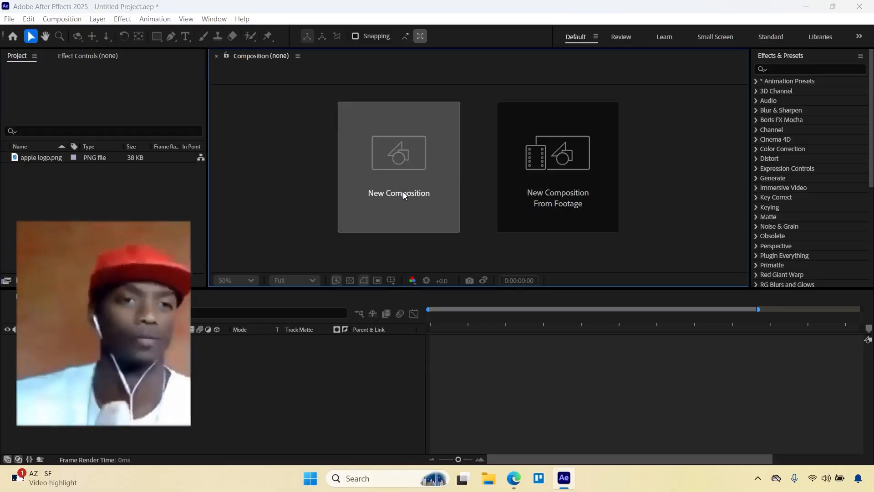
Create a new composition named "texture" with a duration of 0:00:10:00.
click(403, 192)
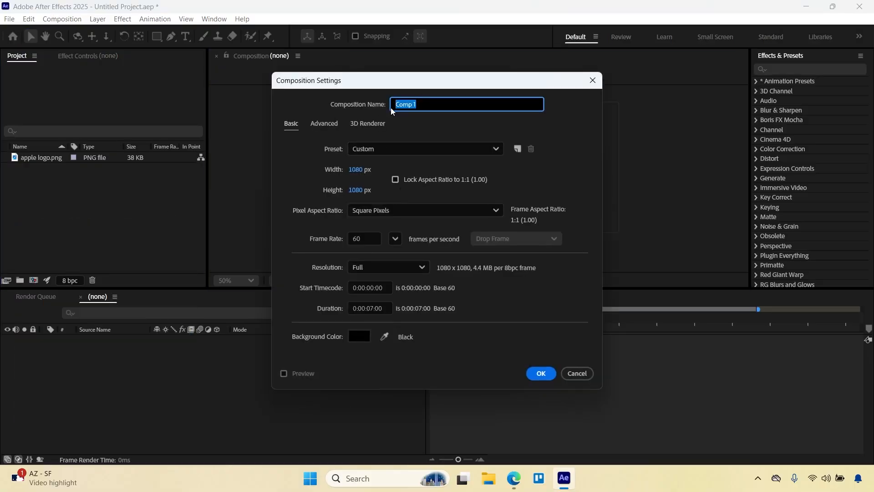
text(texture)
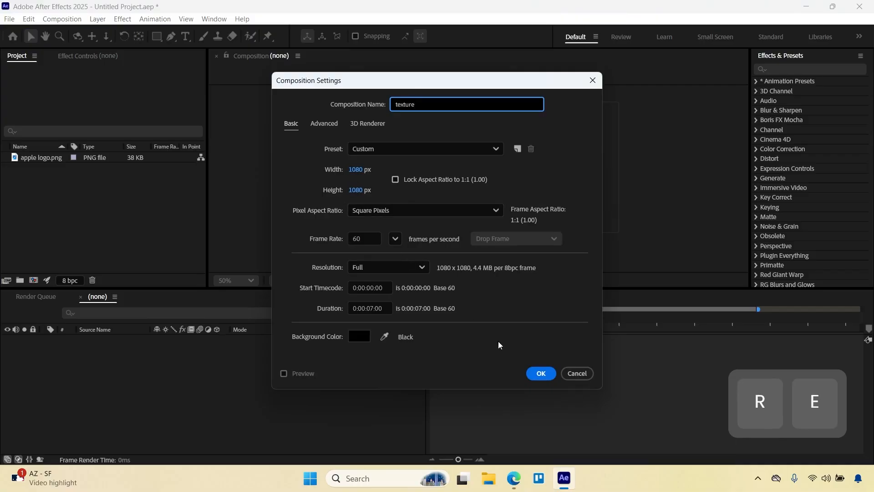
click(370, 308)
key(Caps_Lock)
key(shift+Left)
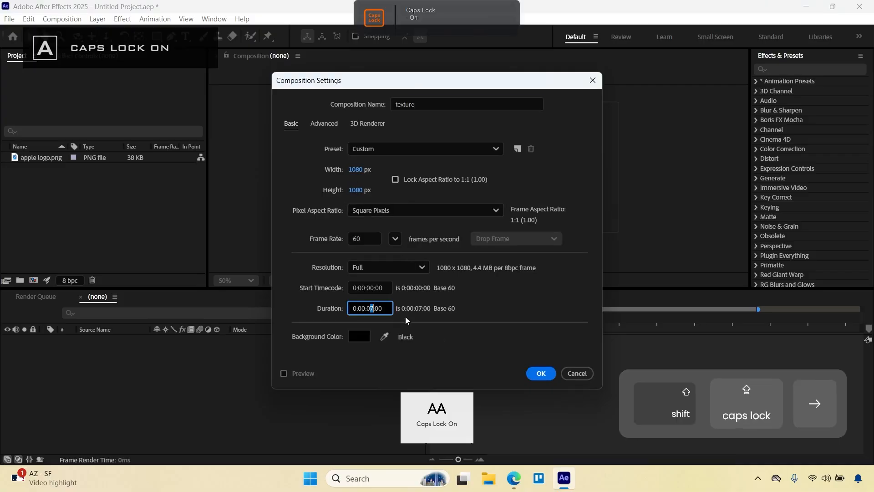
key(Left)
key(BackSpace)
key(BackSpace)
text(10)
key(Return)
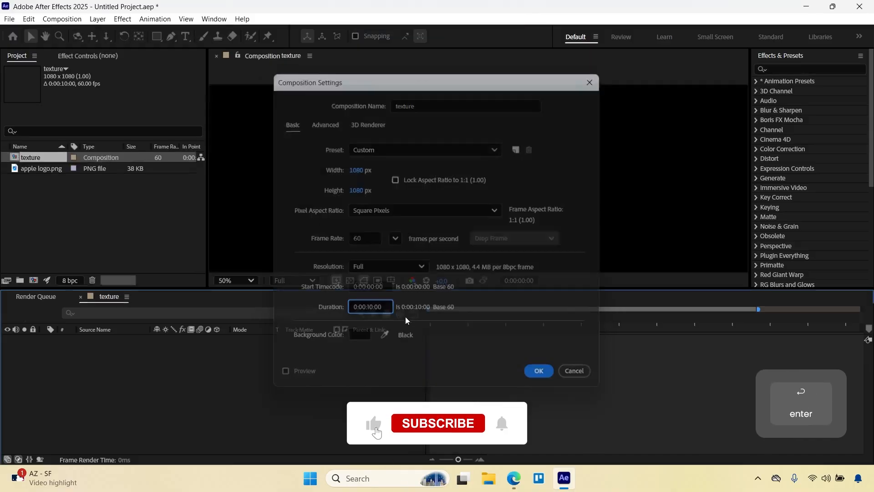
Add a new solid layer to the texture composition with the default settings.
right_click(323, 383)
mouse_move(425, 252)
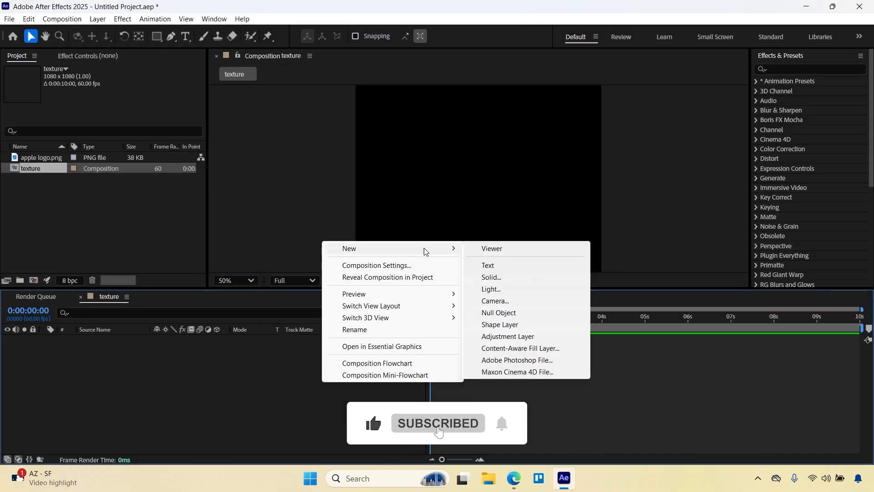
click(492, 277)
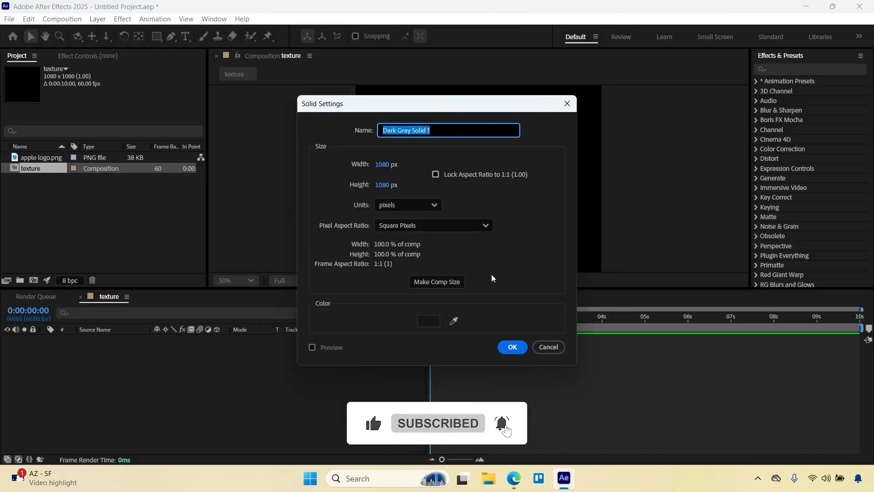
click(511, 347)
Find the Fractal Noise effect and apply it to the solid layer.
click(784, 69)
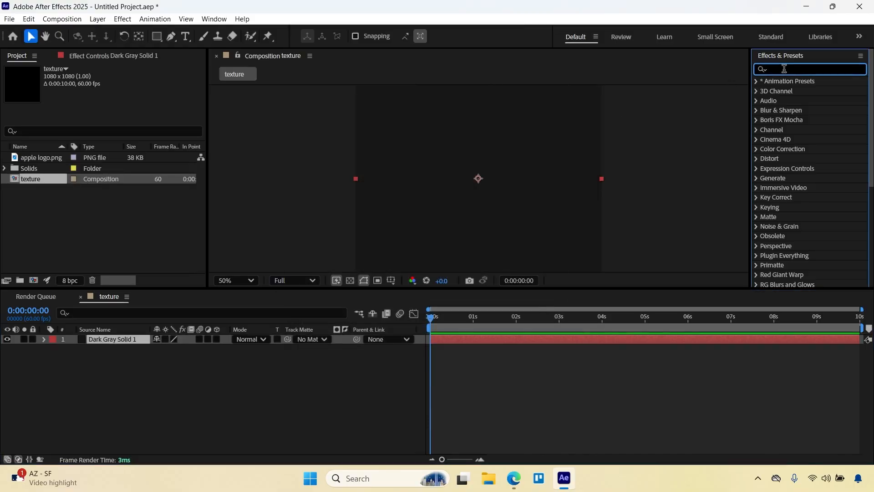
text(fracta)
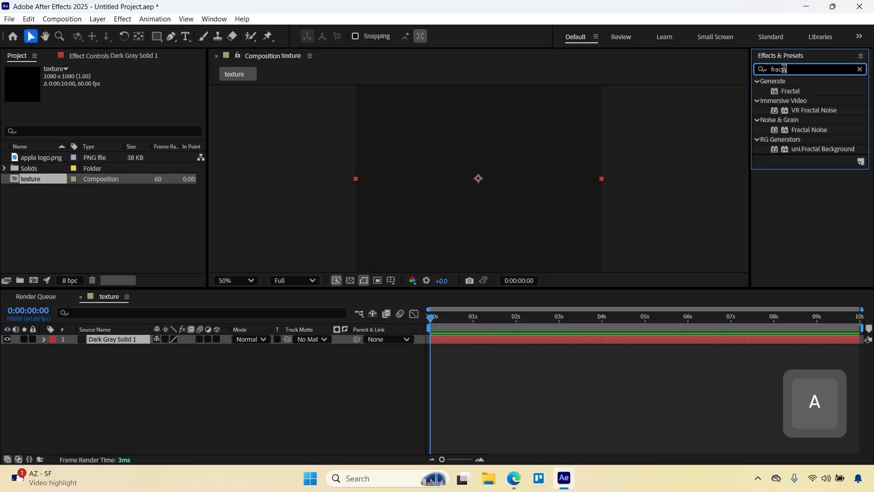
drag(809, 130, 466, 167)
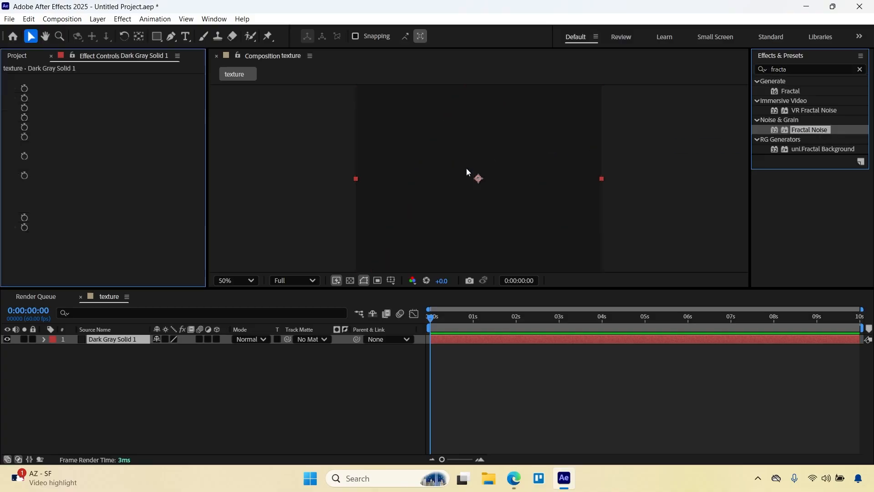
scroll(478, 176, down, 1)
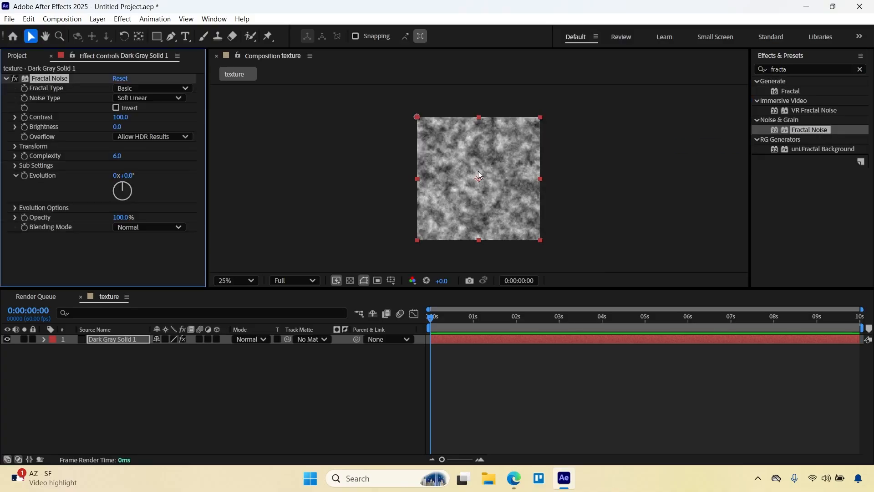
Set Fractal Noise's Fractal Type to Strings and its Noise Type to Block.
click(144, 89)
click(143, 292)
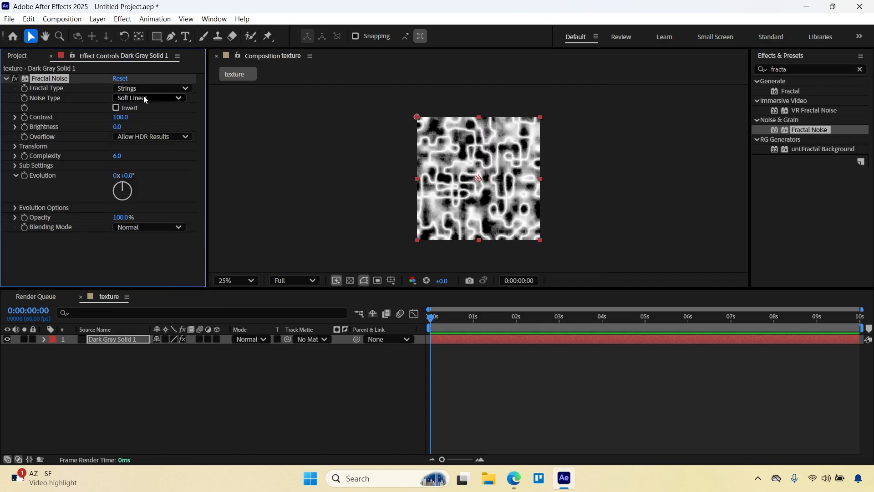
click(147, 98)
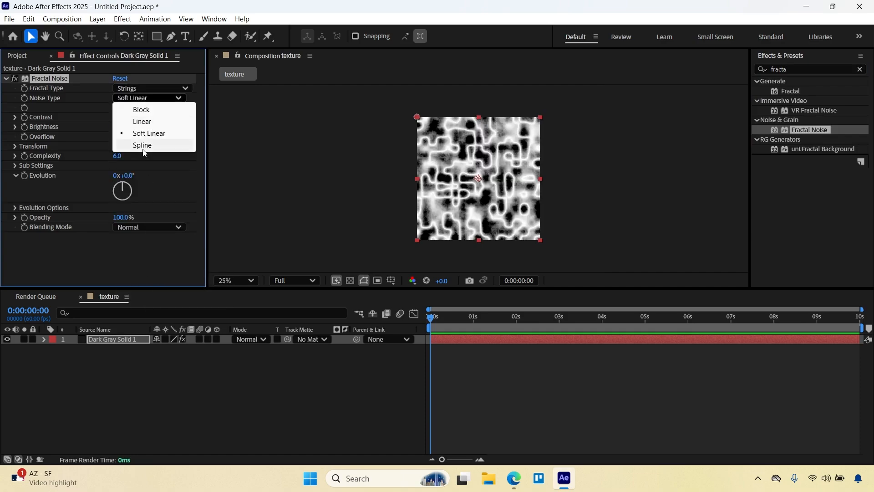
click(143, 111)
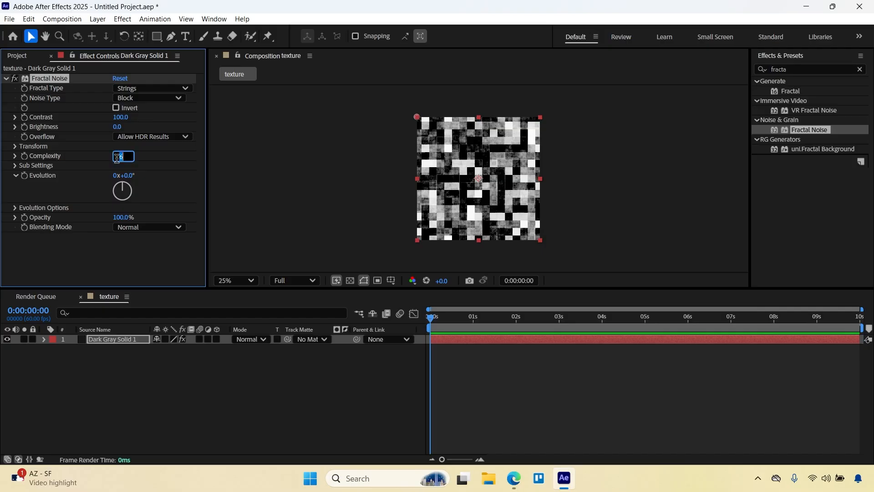
Set Fractal Noise's Complexity to 8 and its Contrast to 170.
text(8)
key(Return)
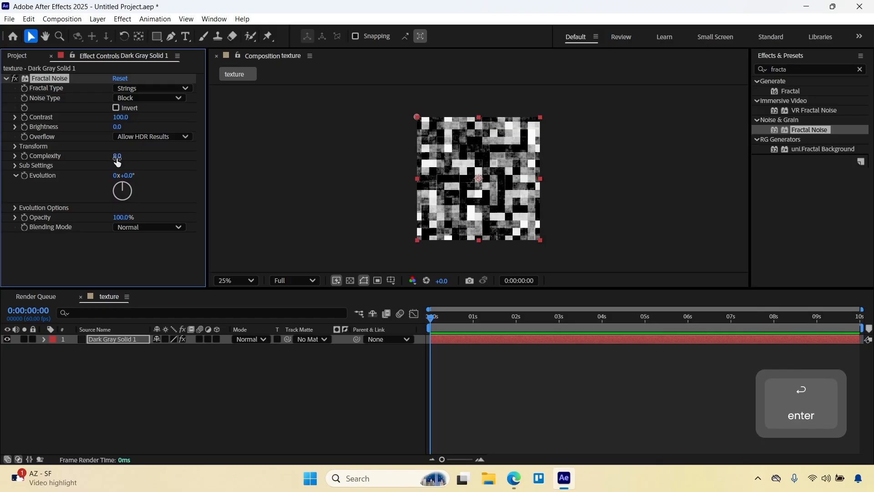
click(117, 117)
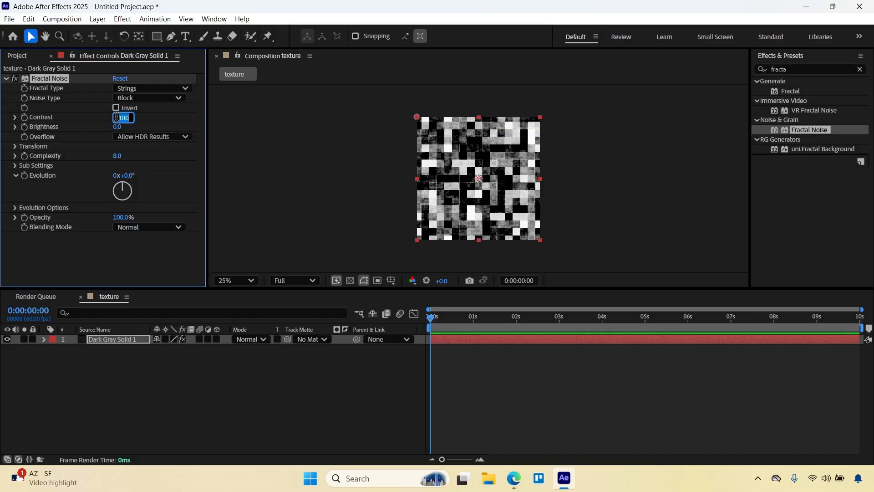
text(170)
key(Return)
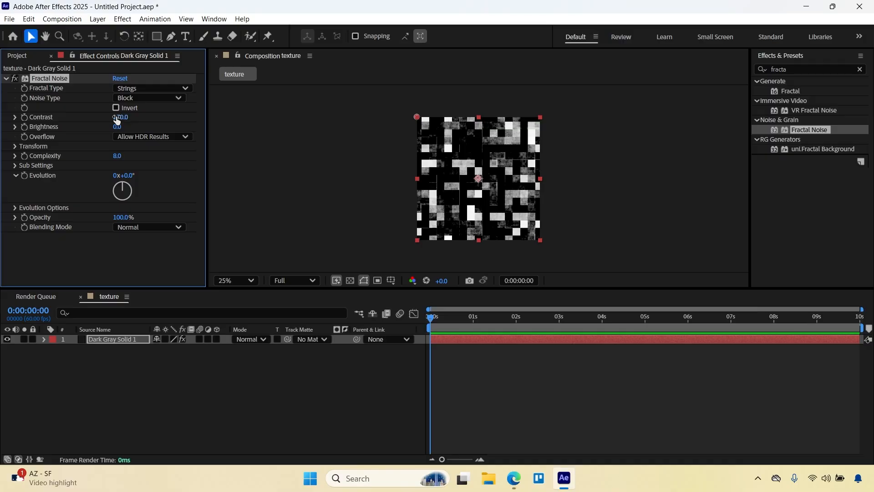
Set the uniform Scale in Fractal Noise's Transform settings to 60.
click(15, 165)
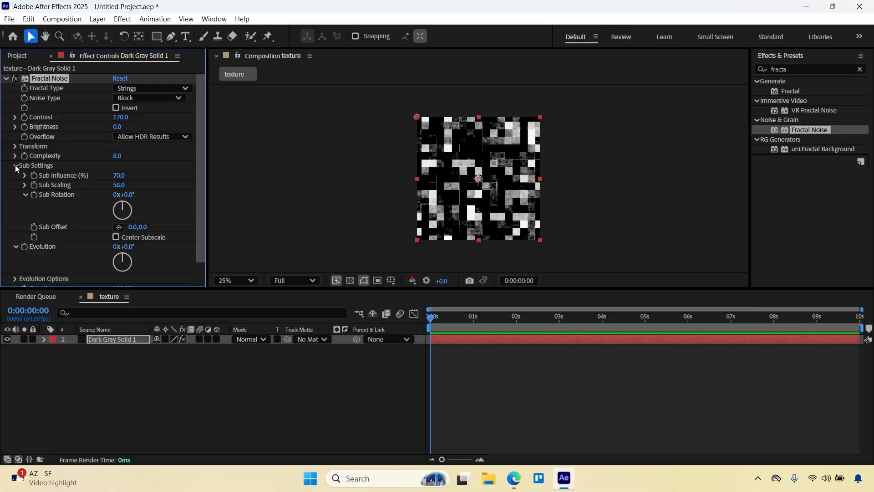
click(15, 165)
click(16, 154)
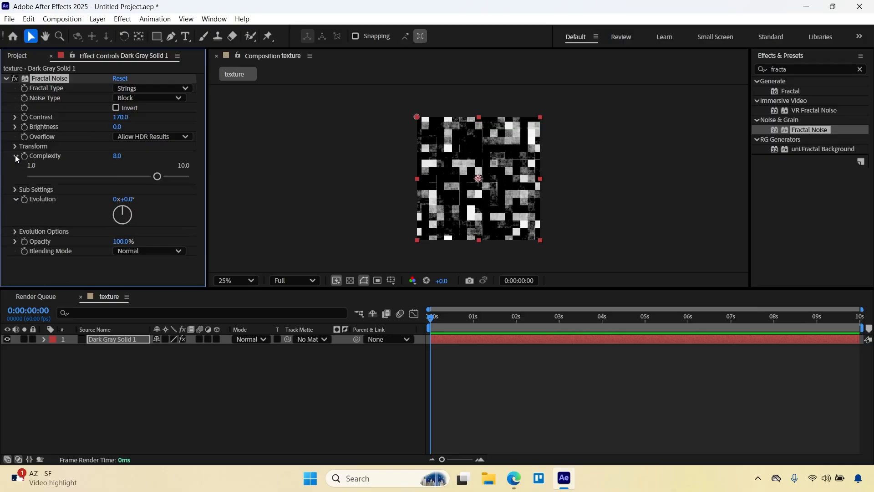
click(15, 155)
click(14, 146)
click(115, 176)
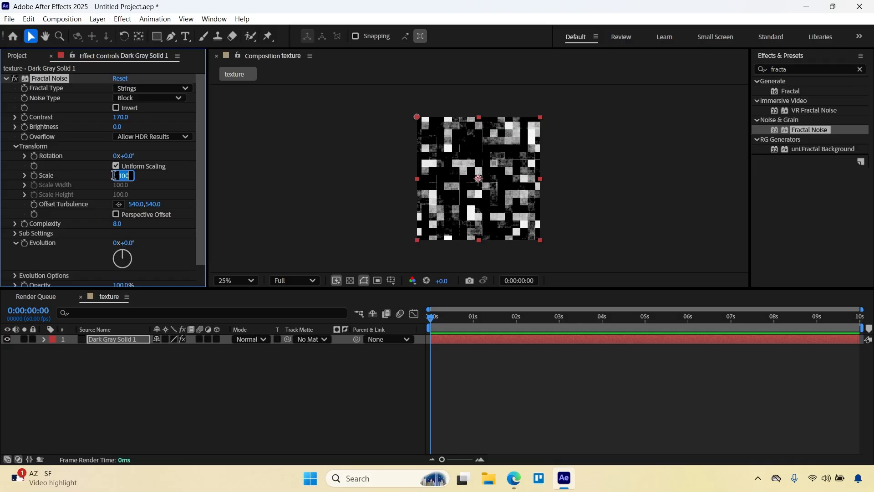
text(60)
key(Return)
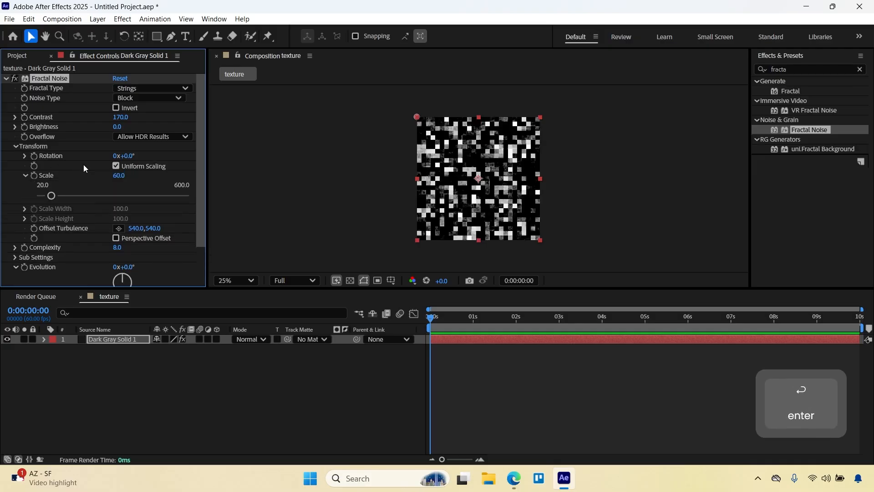
Animate Fractal Noise's Evolution with the expression time*60.
scroll(82, 191, down, 3)
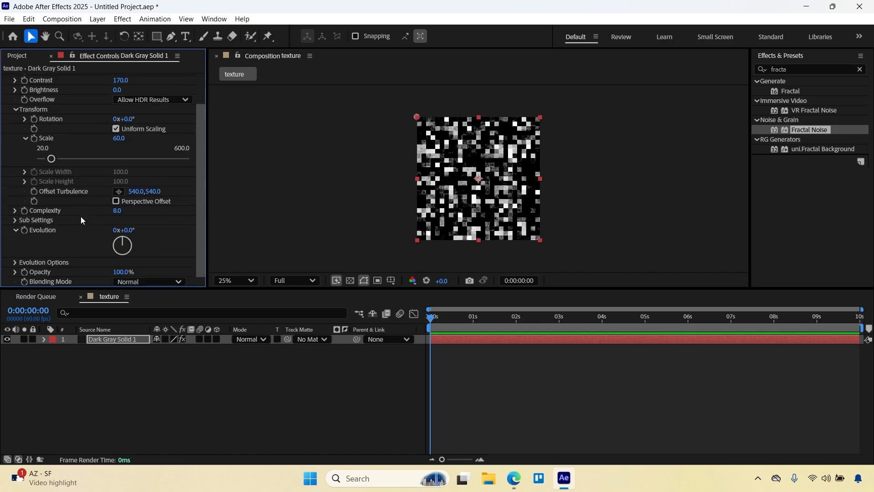
alt+click(24, 230)
text(time)
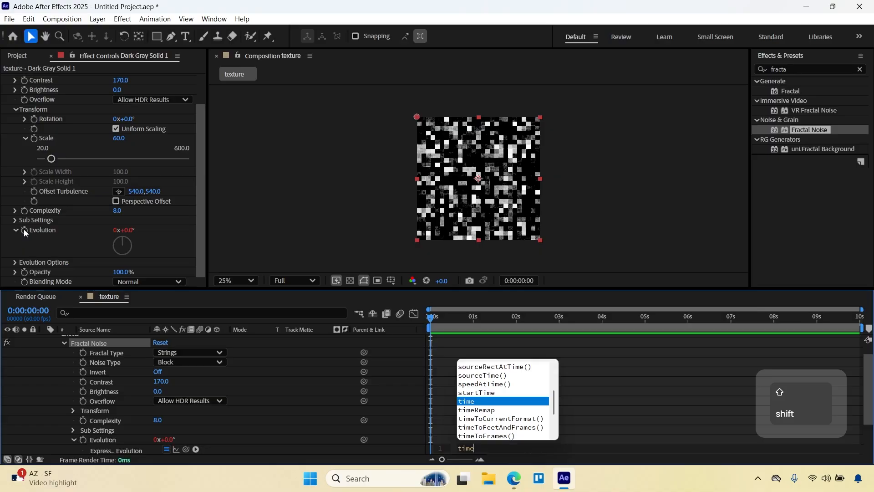
text(*60)
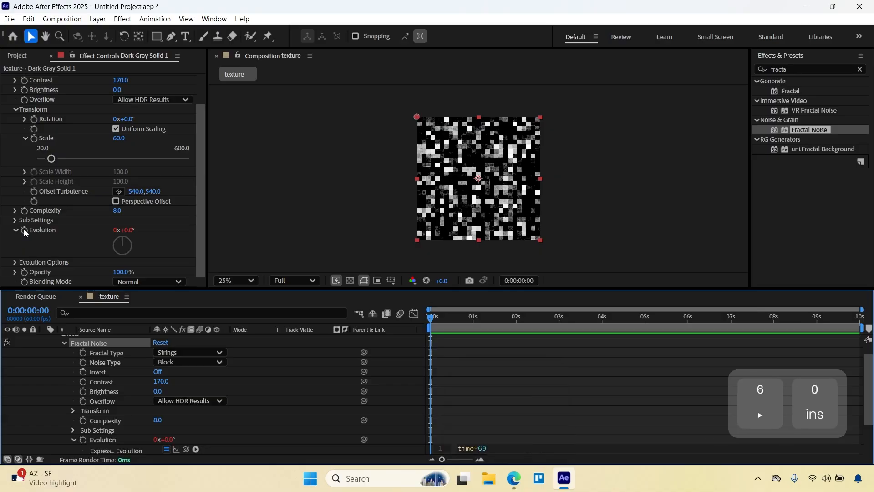
click(184, 436)
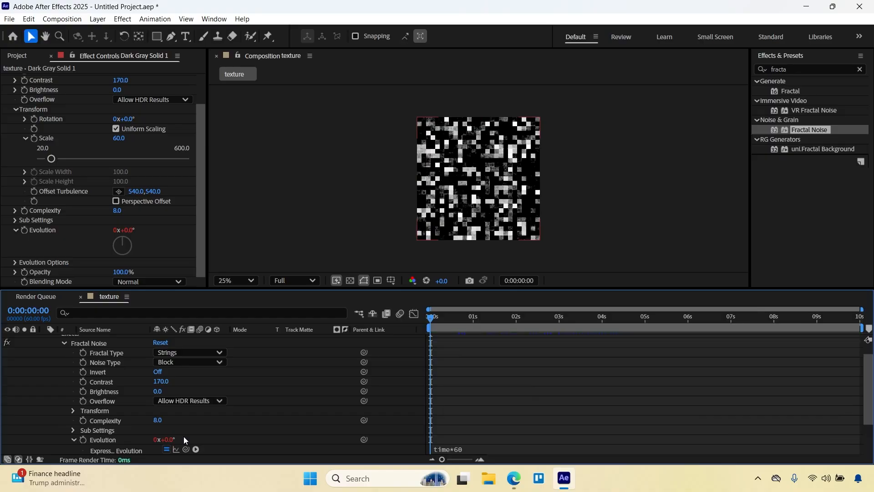
Apply the Tint effect to the Dark Gray Solid 1 layer, after Fractal Noise.
scroll(27, 135, up, 2)
click(5, 79)
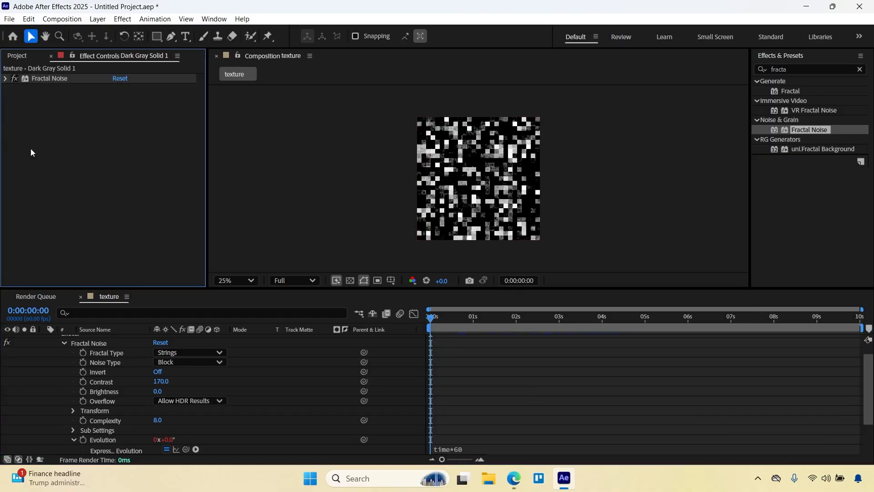
scroll(50, 342, up, 1)
click(45, 340)
key(ctrl+space)
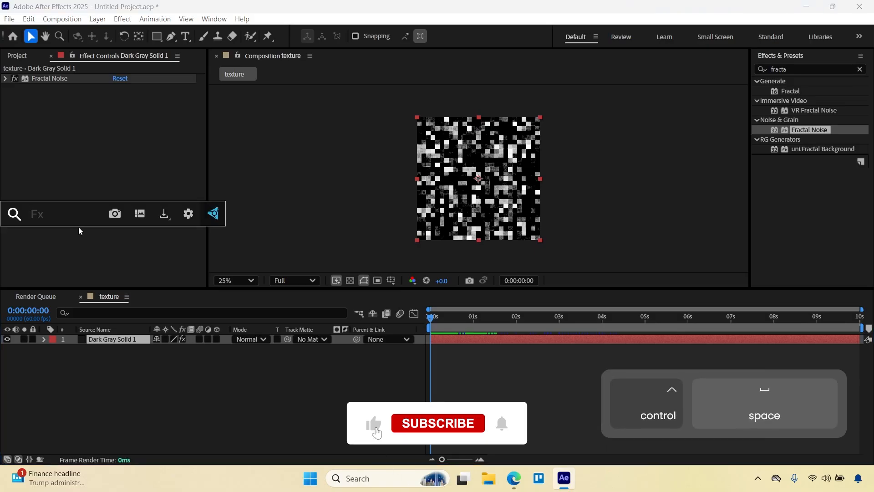
text(tin)
key(Return)
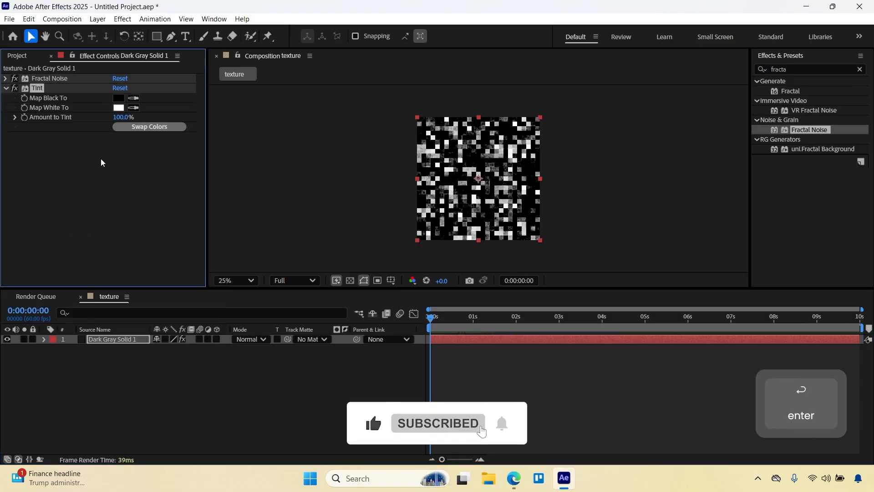
Set Tint's Map White To color to a slightly darkened, saturated green.
click(118, 108)
click(466, 270)
drag(407, 221, 253, 164)
click(248, 275)
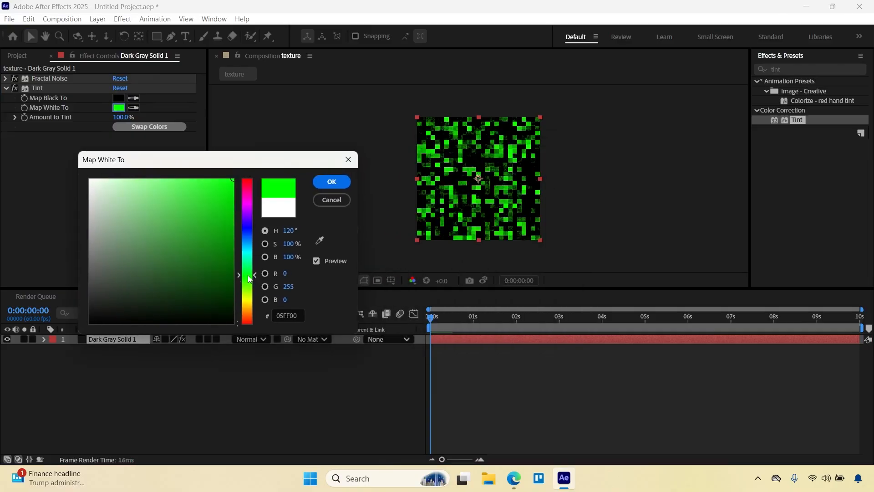
drag(248, 279, 249, 286)
drag(231, 233, 230, 208)
click(331, 182)
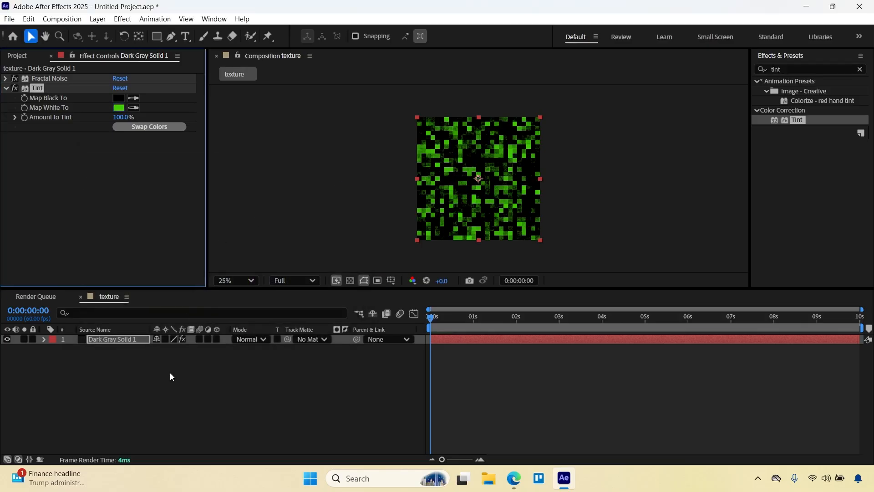
Create a new composition named main with a width of 1920 px.
click(17, 56)
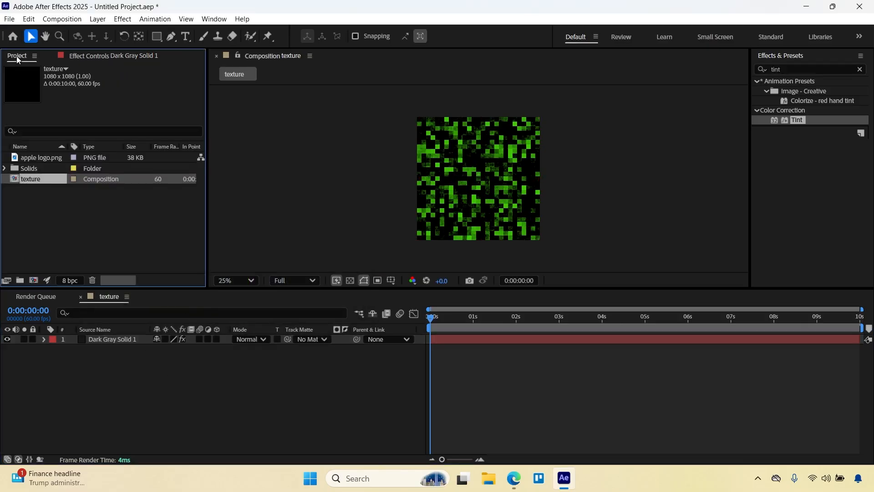
click(73, 226)
click(44, 159)
click(42, 202)
right_click(41, 203)
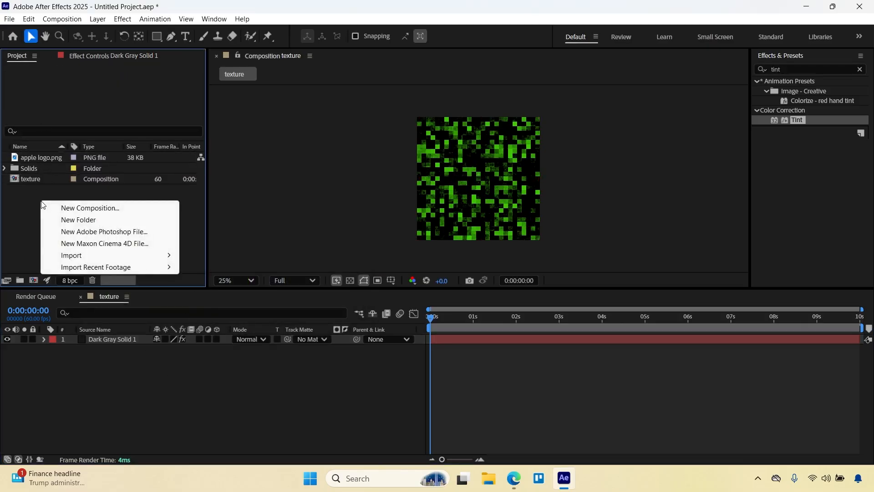
click(73, 209)
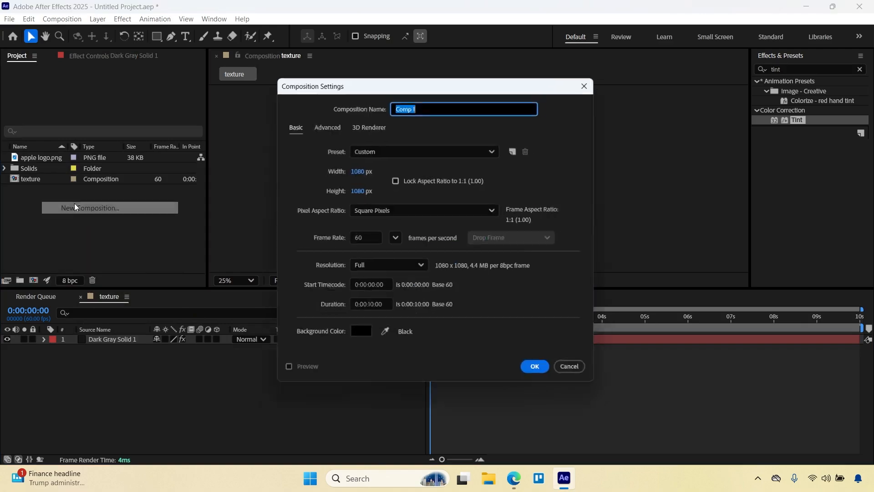
click(357, 170)
text(1920)
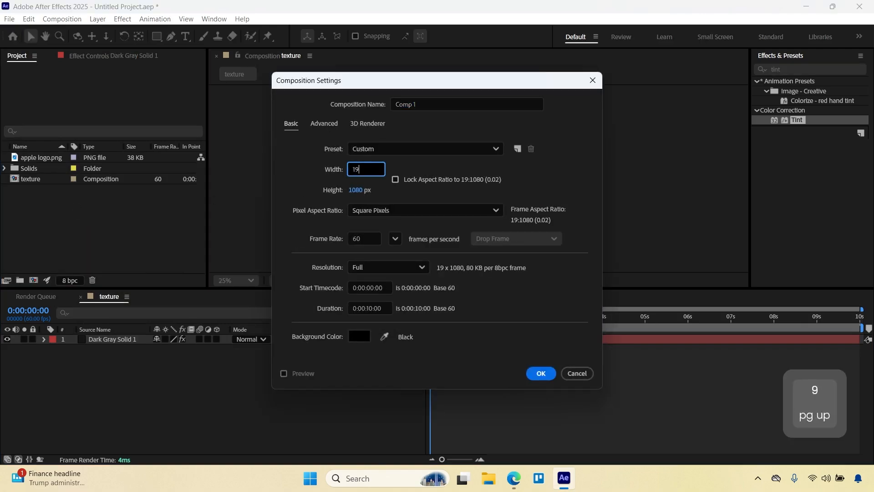
click(416, 104)
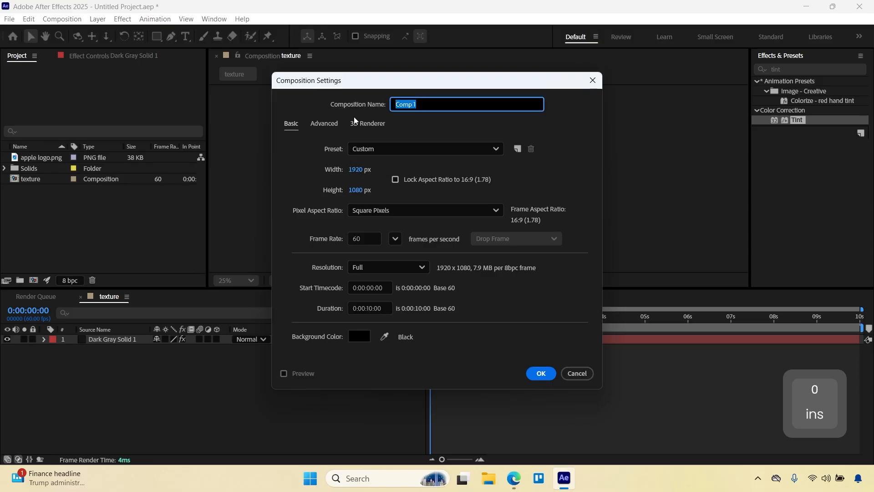
text(main)
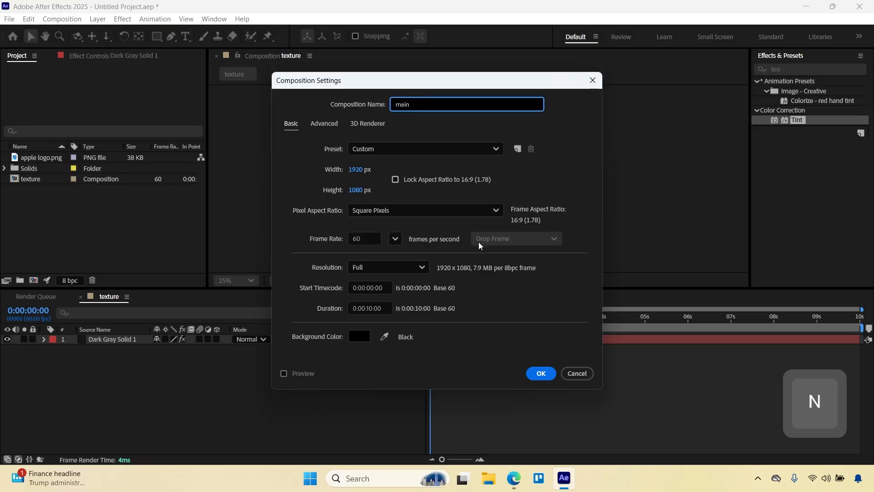
click(531, 372)
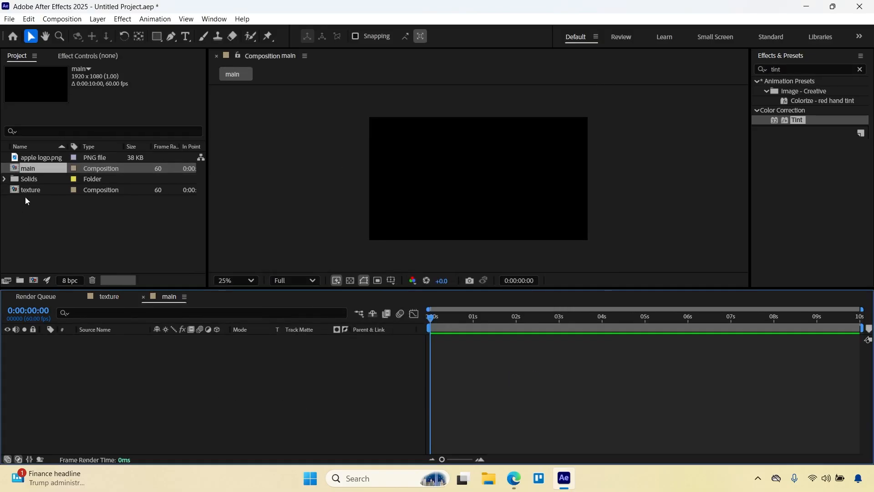
Add the texture composition and apple logo.png above it to main, and scale the logo down proportionally to fit inside the frame.
drag(27, 189, 89, 348)
drag(42, 157, 109, 335)
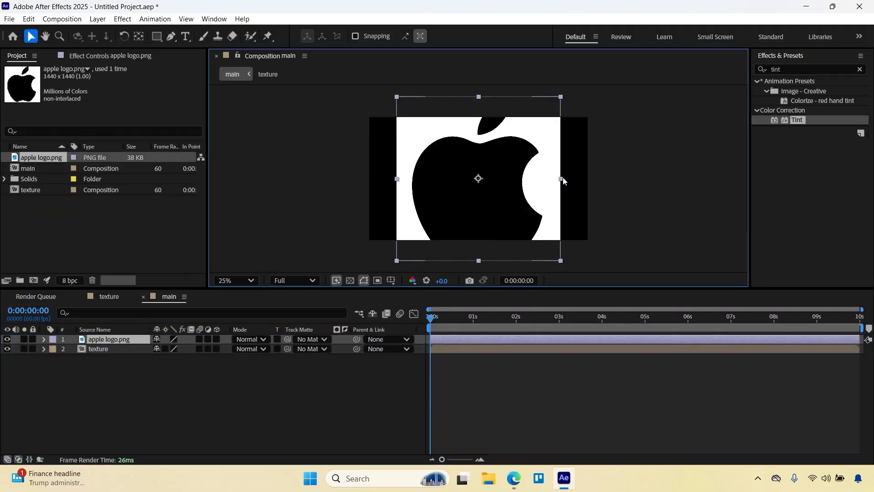
drag(563, 181, 528, 179)
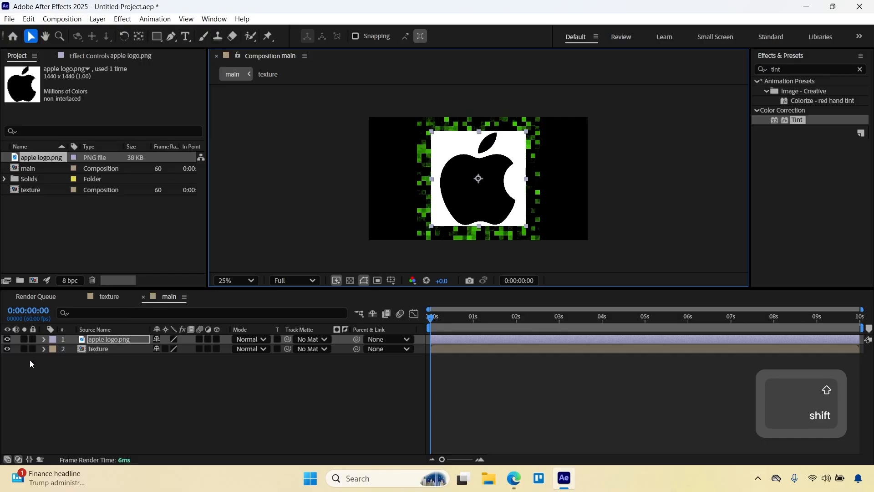
Hide the texture layer and auto-trace apple logo.png over the work area by Luminance, applying the masks to a new layer.
click(6, 349)
scroll(427, 190, up, 1)
scroll(433, 214, right, 1)
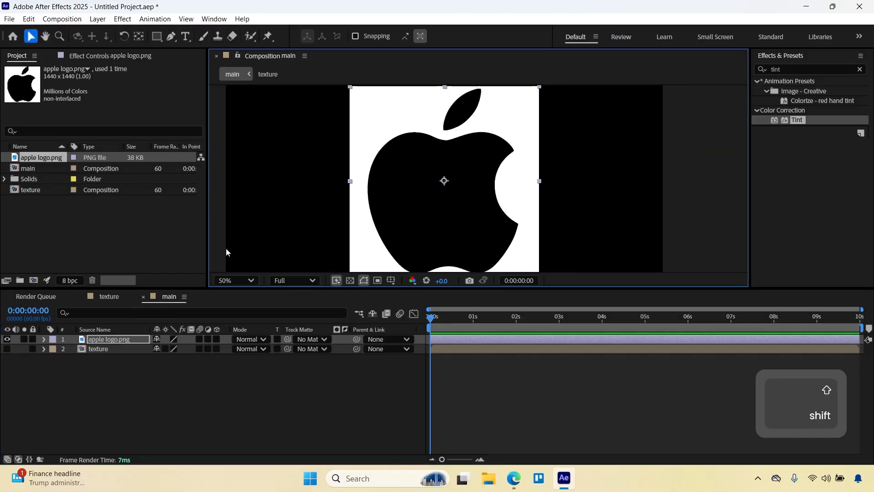
click(97, 339)
right_click(98, 339)
click(131, 384)
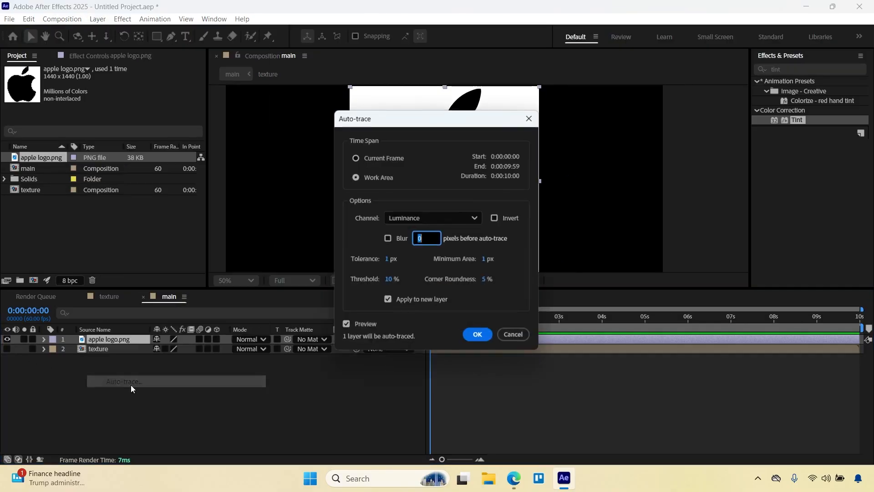
drag(419, 119, 235, 101)
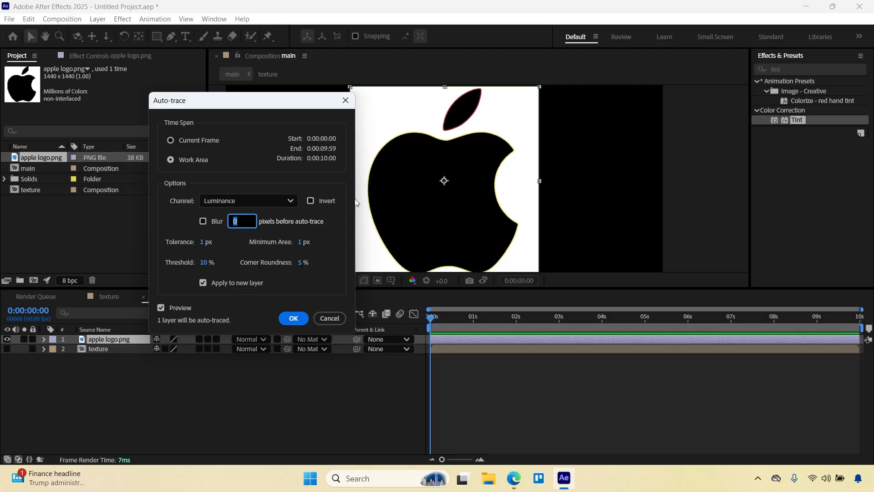
click(292, 318)
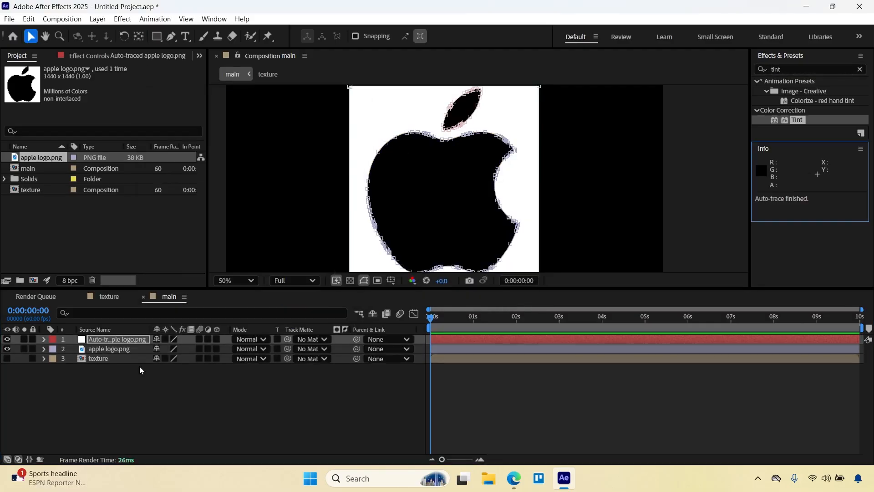
Rename the auto-traced layer as logo mask.
right_click(121, 340)
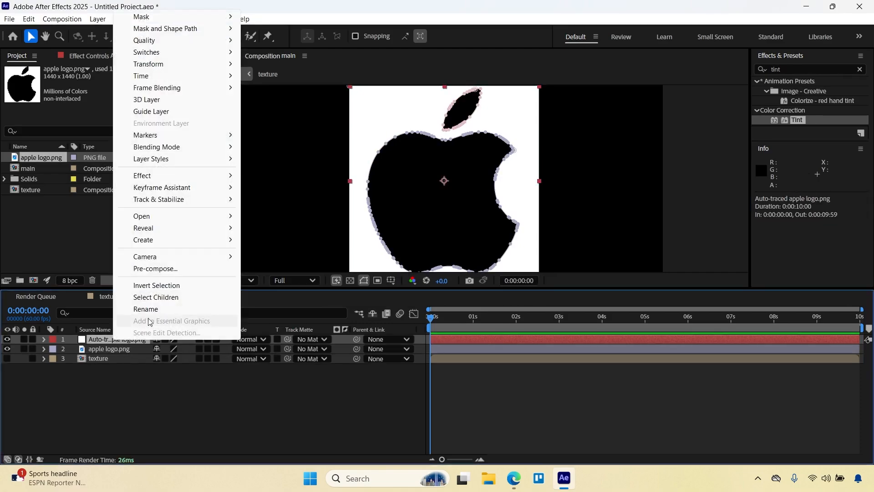
click(149, 309)
text(logo mask)
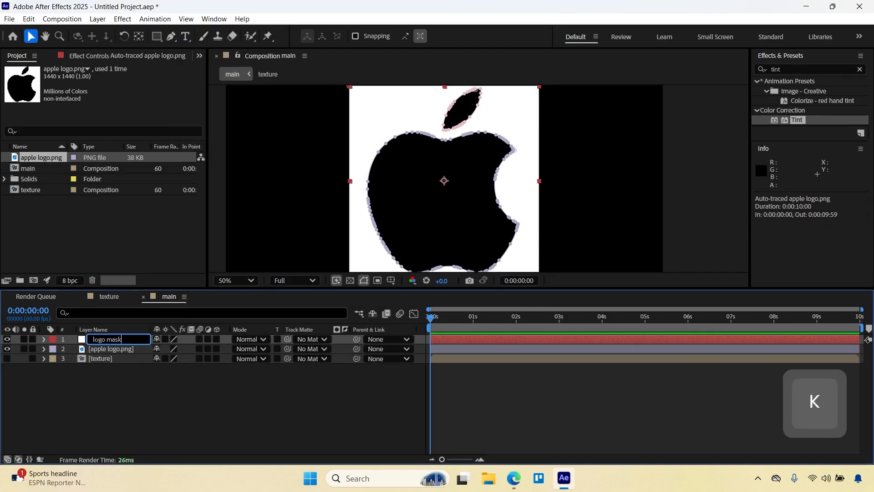
key(Return)
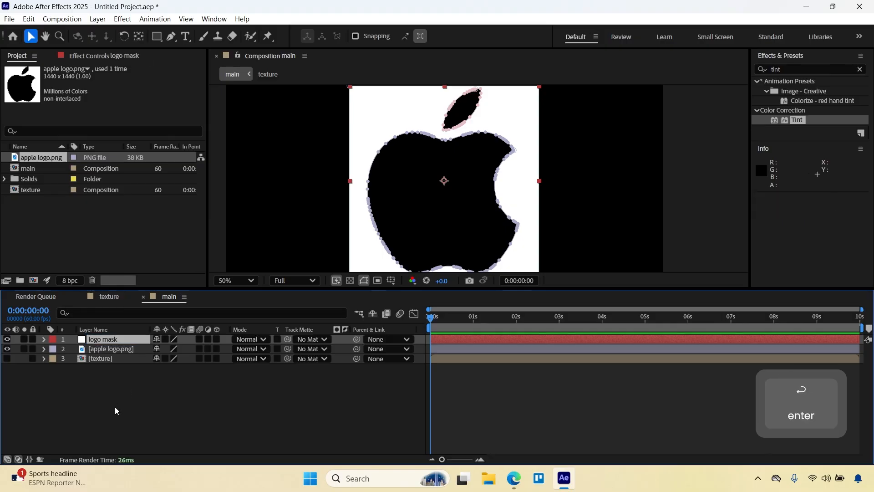
Add a new solid layer to the main composition and rename it Element 3D.
right_click(118, 384)
mouse_move(248, 251)
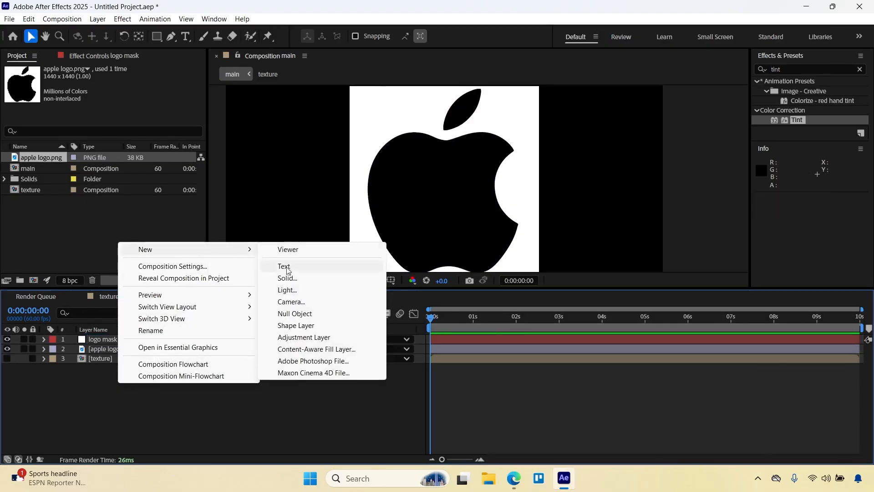
click(291, 278)
click(512, 347)
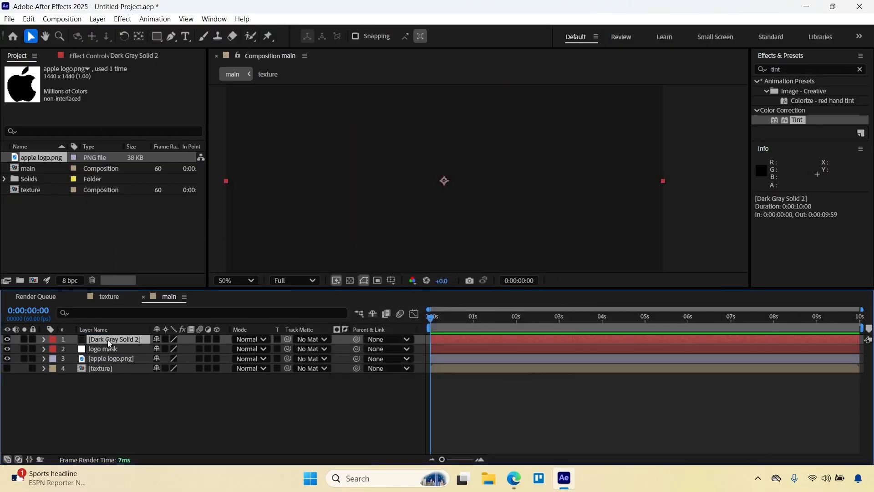
right_click(108, 339)
click(166, 308)
text(Elem)
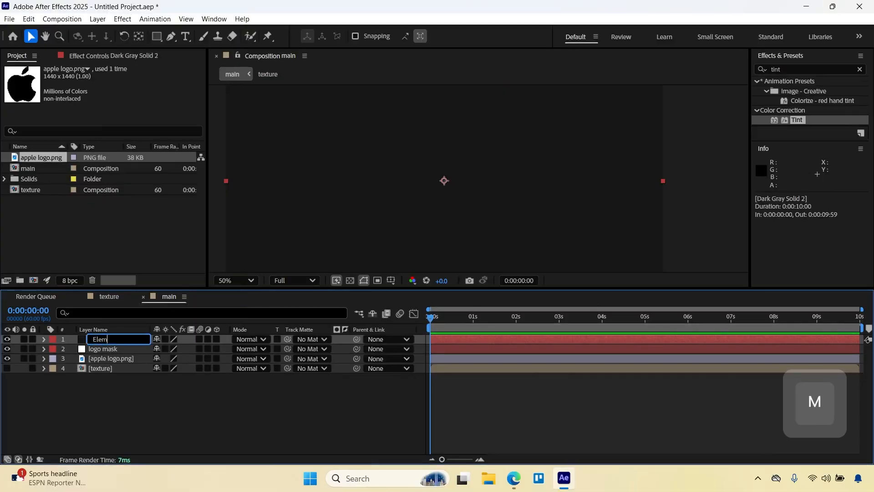
text(ent 3D)
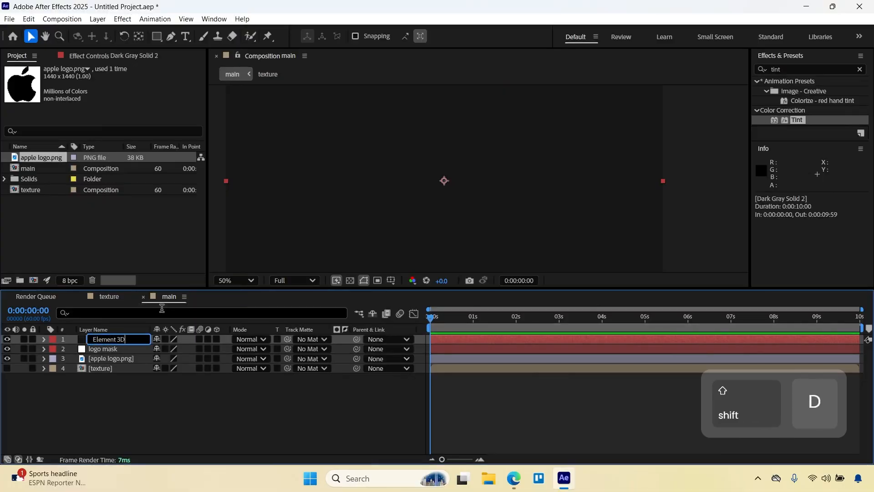
key(Return)
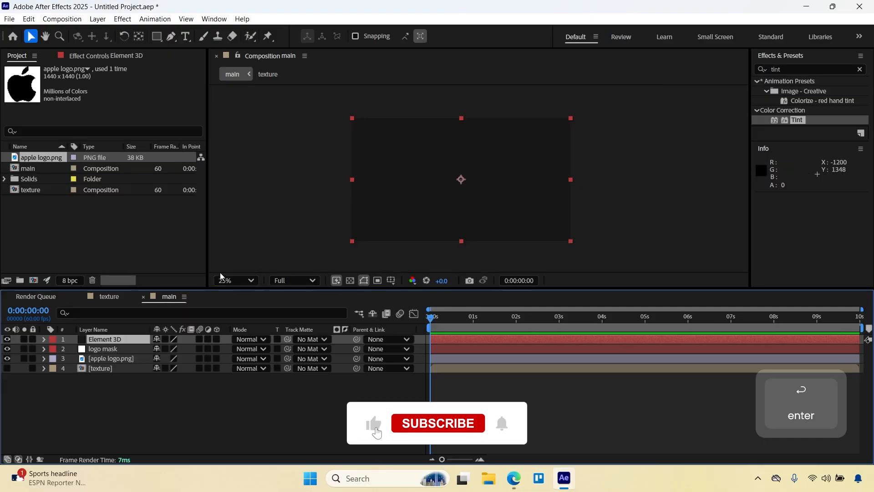
Fit the composition in the viewer and set its preview resolution to Auto.
click(237, 280)
click(248, 67)
click(297, 281)
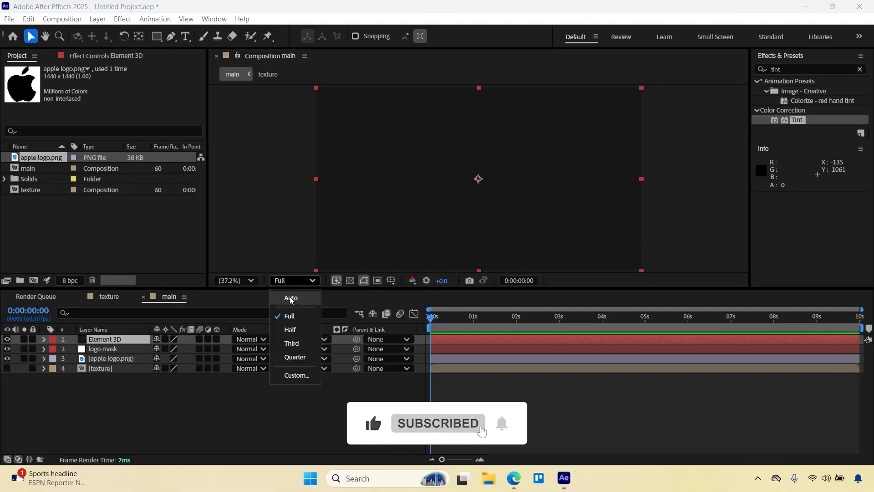
click(290, 297)
Apply the Element effect to the Element 3D layer and show its effect settings.
key(ctrl+space)
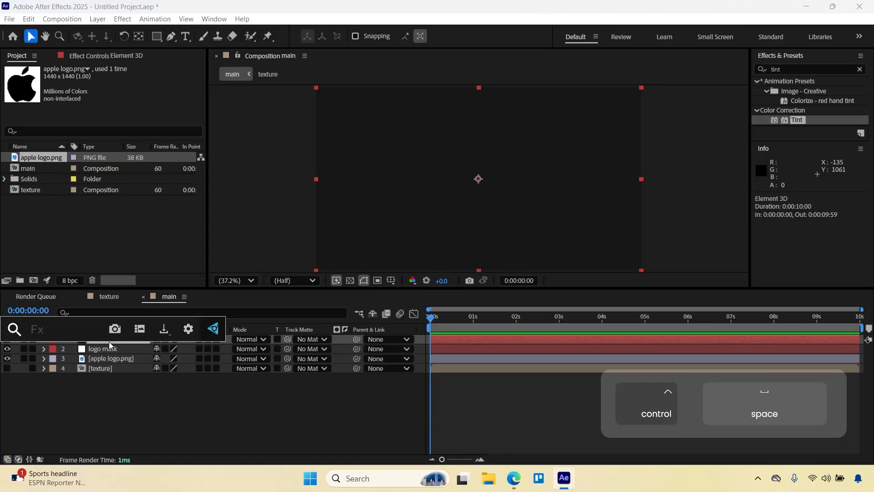
text(ele)
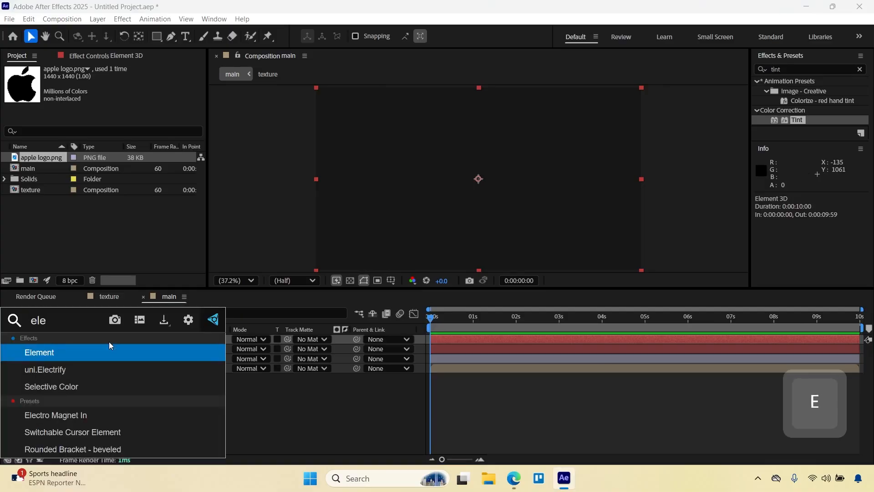
click(71, 351)
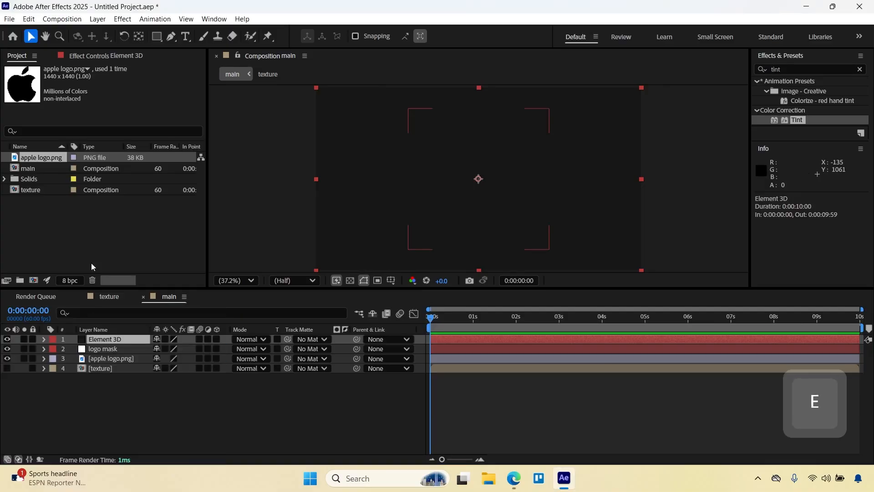
click(87, 55)
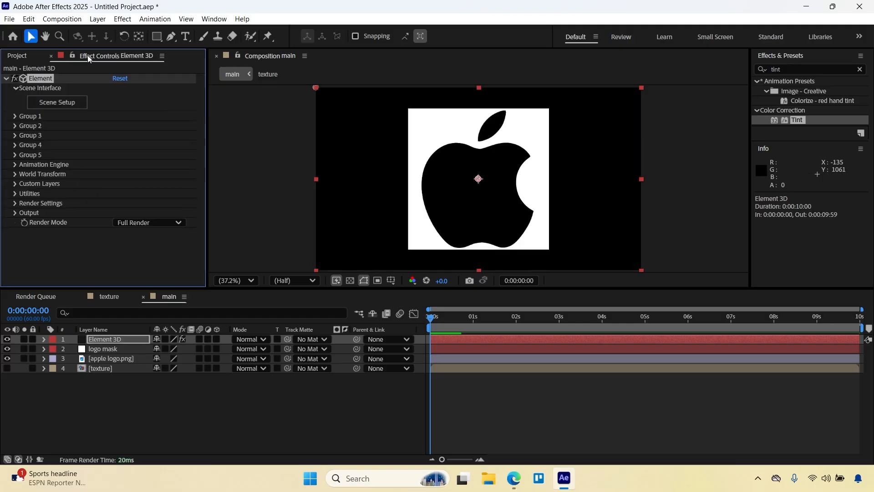
Hide the apple logo.png layer and delete Mask 1 from the logo mask layer.
click(7, 359)
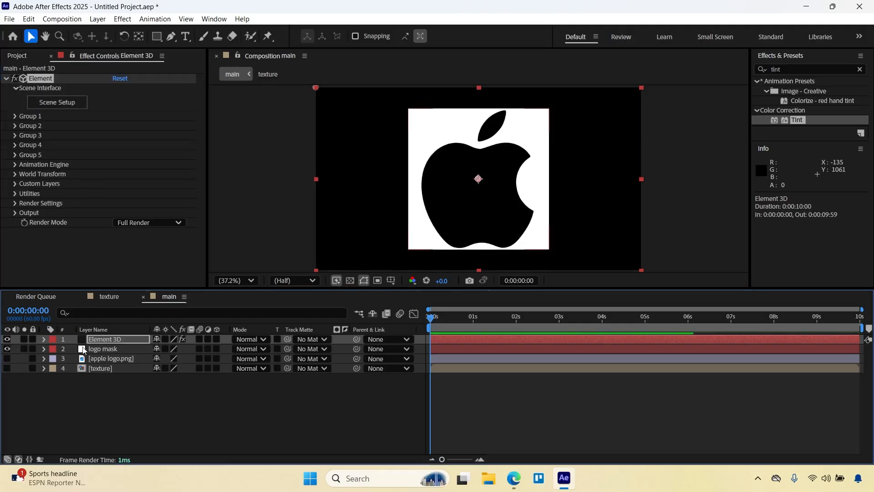
click(103, 349)
click(45, 349)
click(55, 359)
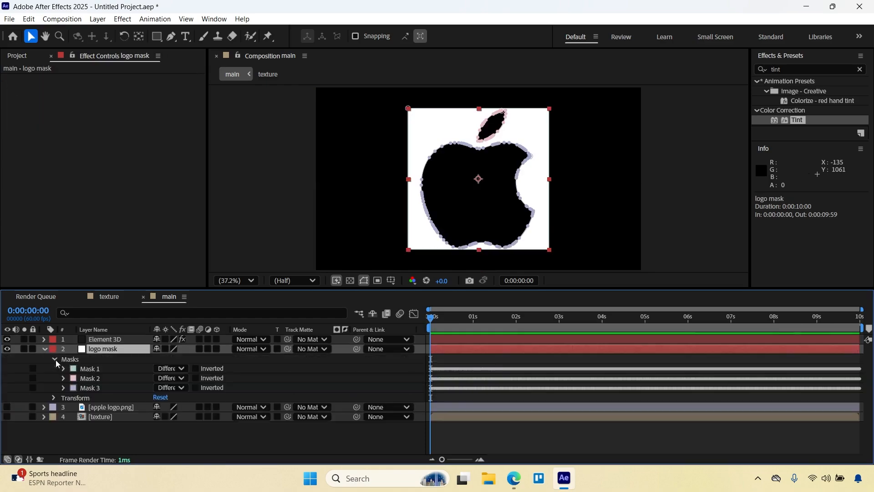
click(94, 370)
key(Delete)
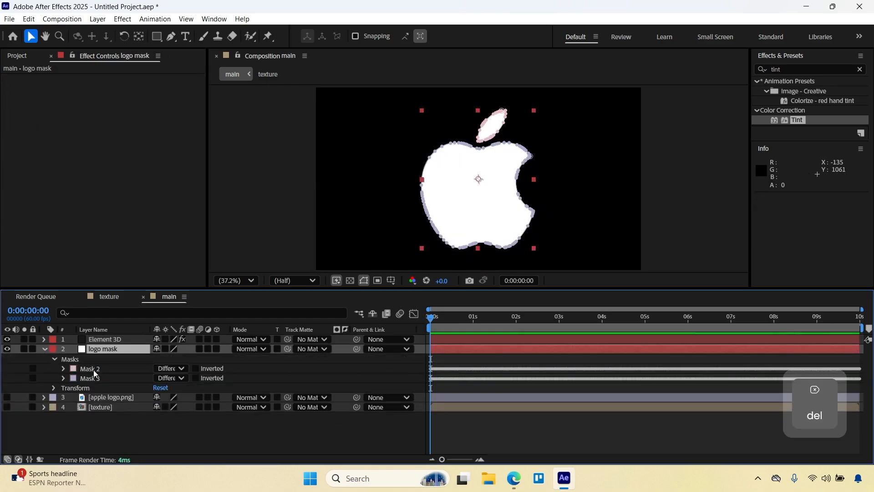
click(81, 429)
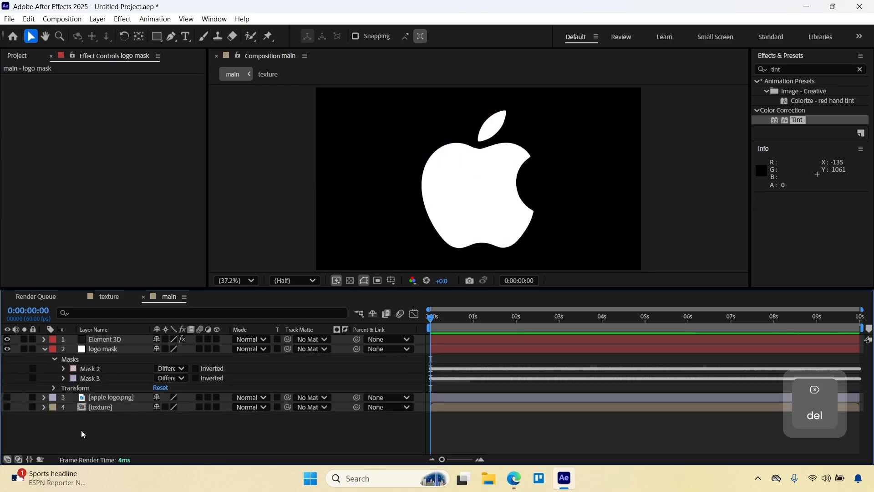
Set the Element effect's custom Path Layer 1 to the logo mask layer, using its Masks.
click(44, 349)
click(97, 339)
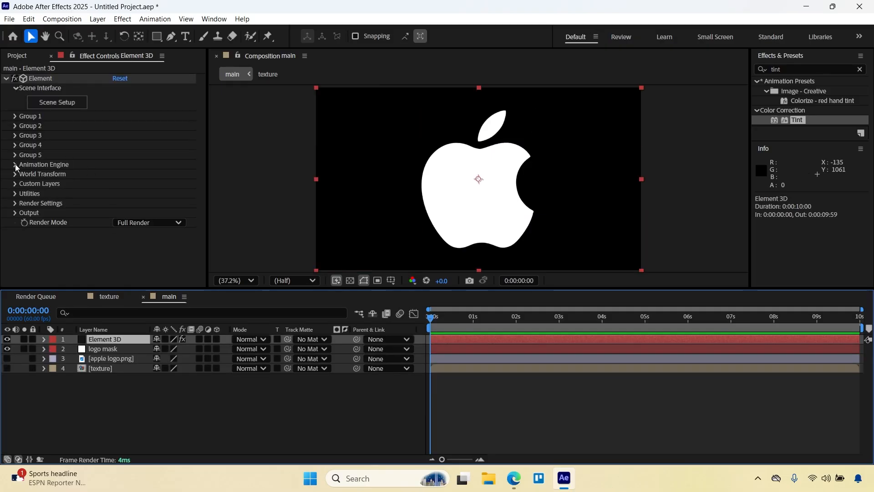
click(15, 183)
click(25, 194)
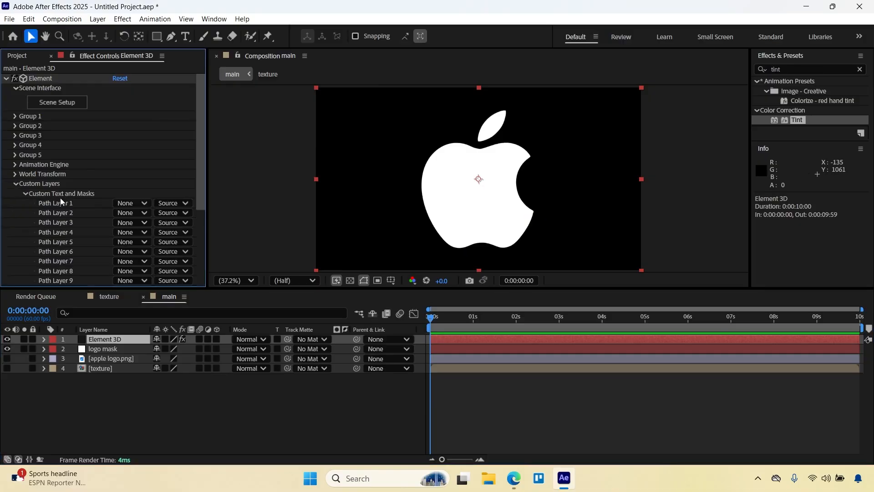
click(132, 204)
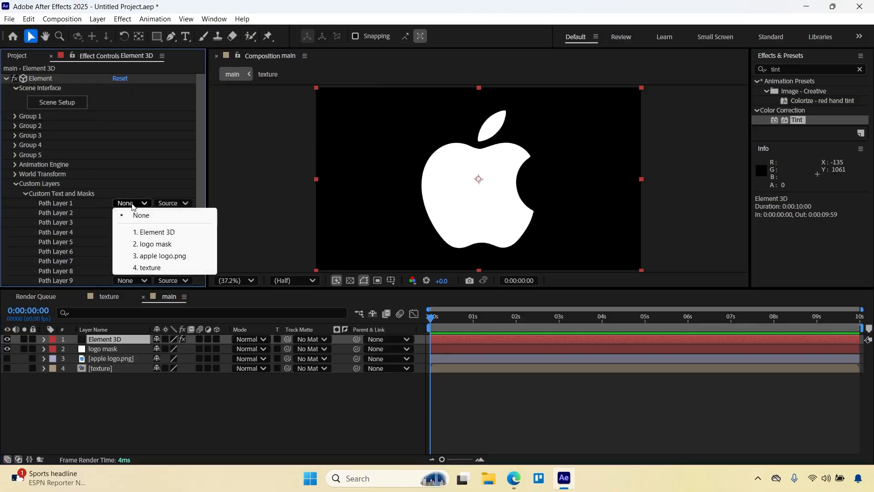
click(155, 244)
click(172, 203)
click(172, 224)
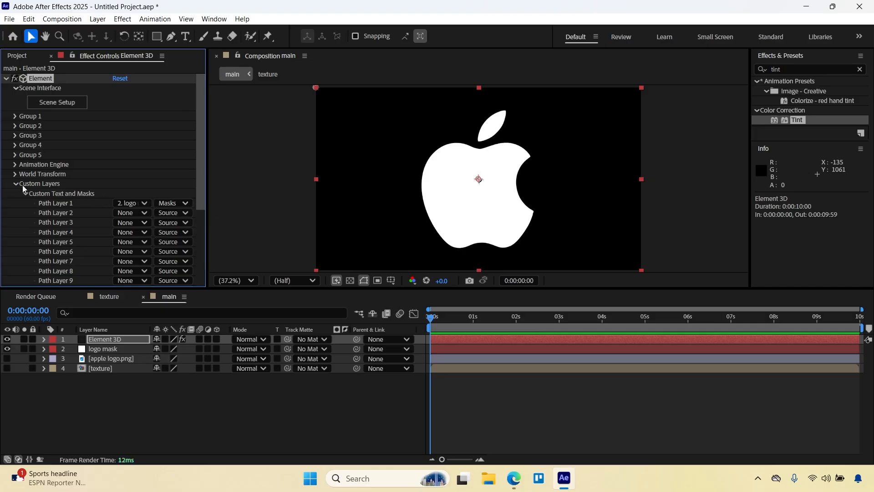
Assign the texture layer to Layer 1 of Element's Custom Texture Maps, keeping Source as its input.
scroll(21, 195, down, 9)
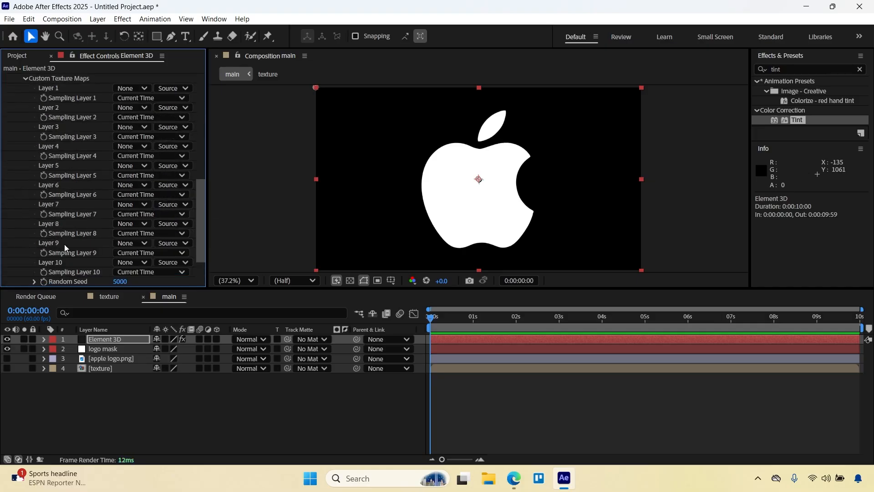
click(132, 113)
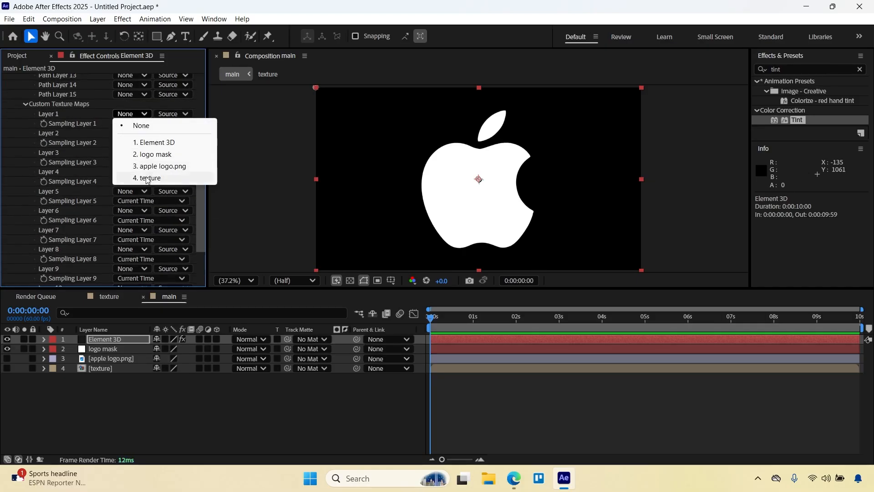
click(145, 177)
click(159, 116)
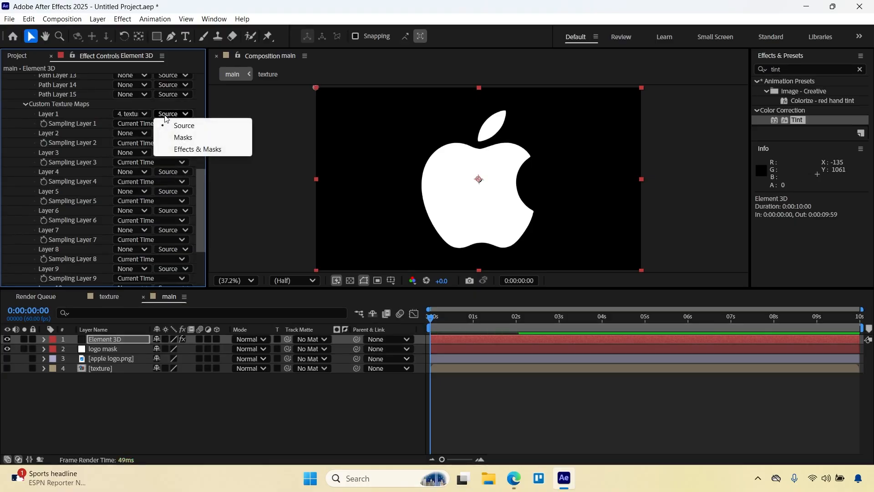
click(50, 136)
Extrude the logo path in Element's Scene Setup and scale the extruded model thicker along its Z axis.
scroll(50, 146, up, 10)
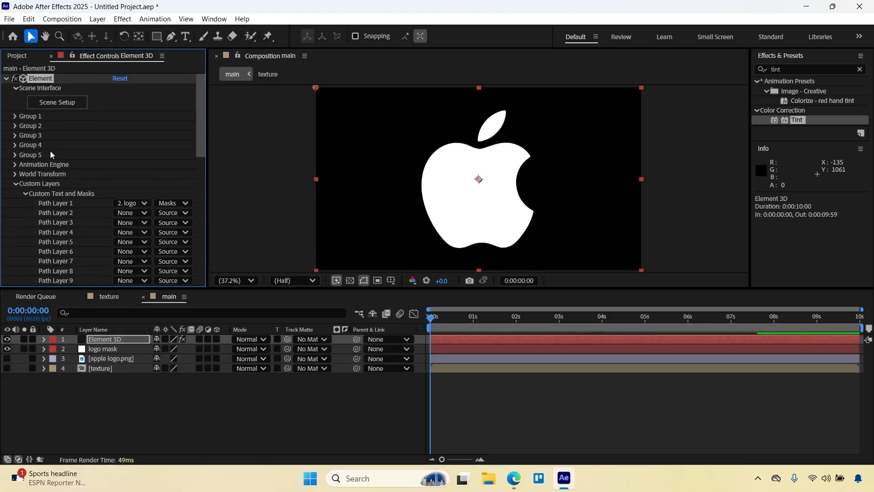
click(52, 107)
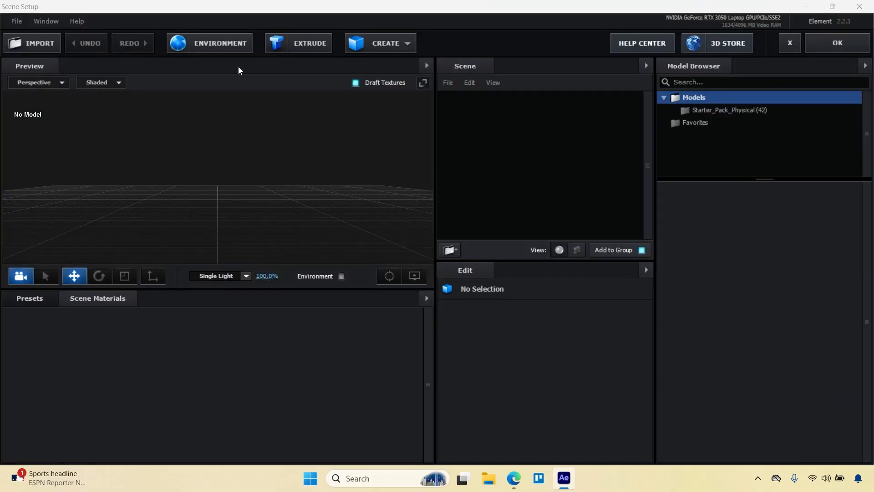
click(298, 44)
drag(258, 161, 243, 216)
scroll(234, 195, down, 5)
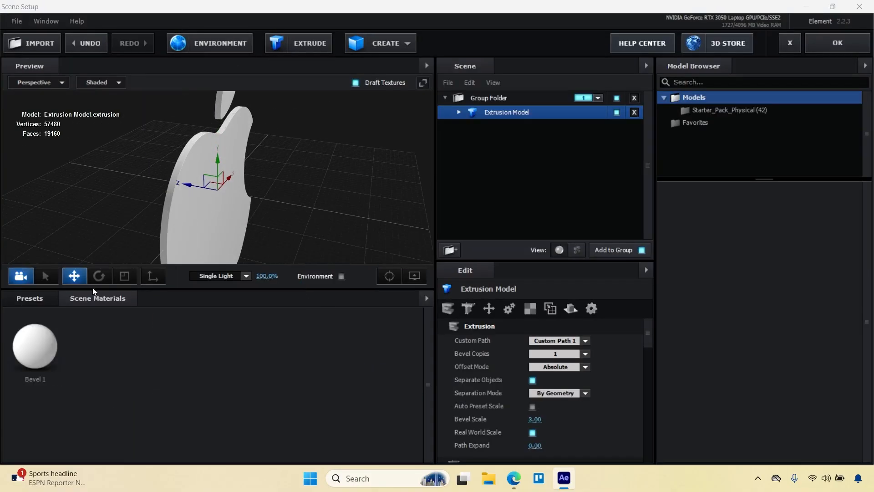
click(124, 276)
drag(184, 184, 180, 183)
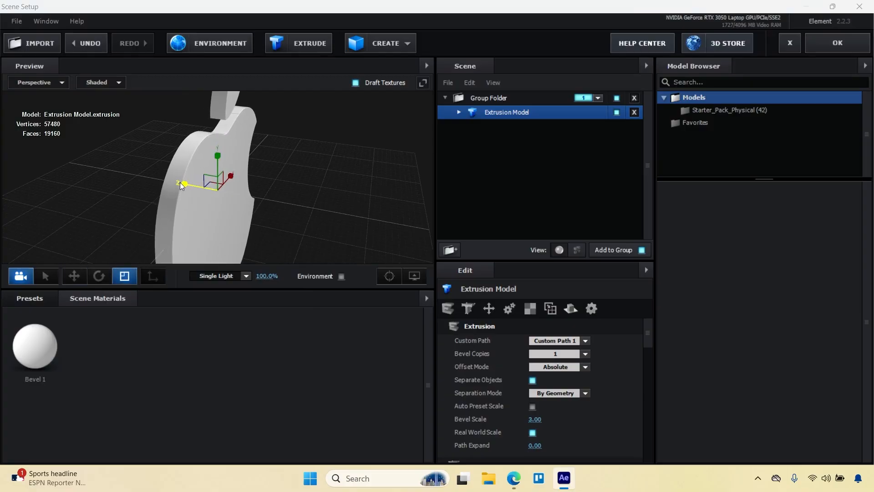
Duplicate the extruded model along the Z axis and scale the middle copy thicker.
click(74, 276)
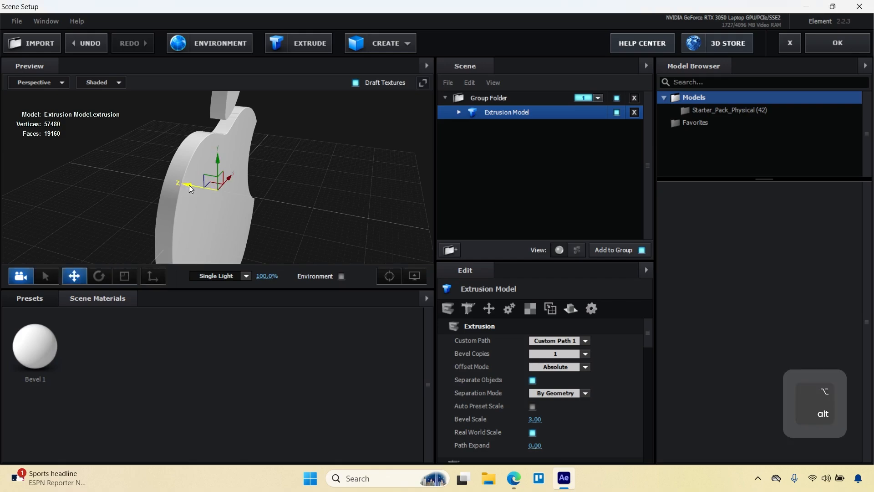
mouse_move(190, 185)
mouse_down()
mouse_move(165, 181)
mouse_move(203, 196)
mouse_move(191, 176)
mouse_move(197, 171)
mouse_up()
click(124, 276)
click(74, 276)
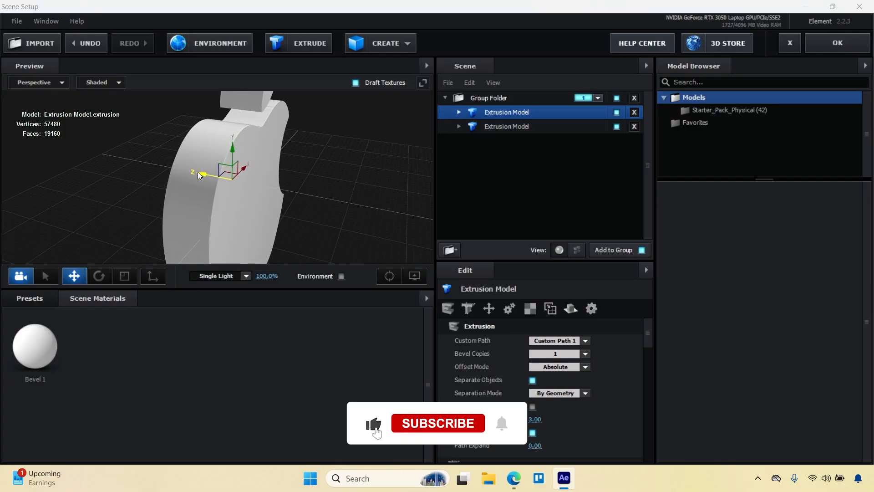
Rename the first extrusion model middle and the second one top.
double_click(504, 111)
text(mi)
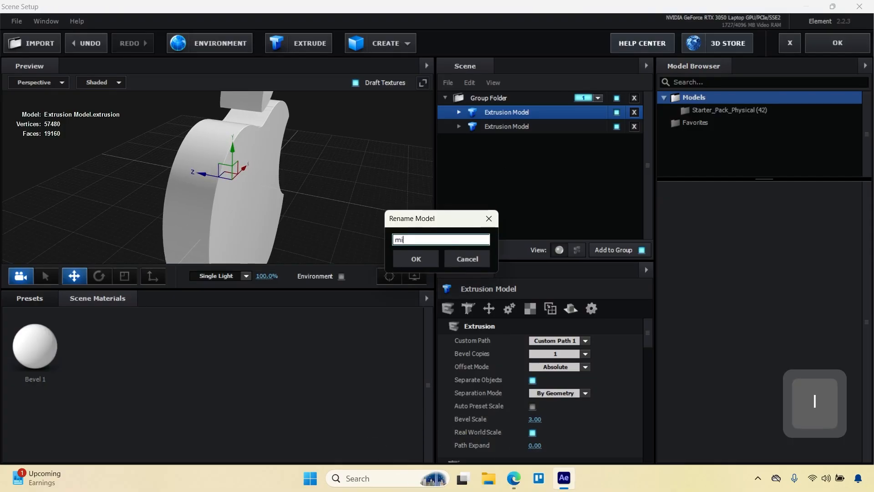
text(ddle)
key(Return)
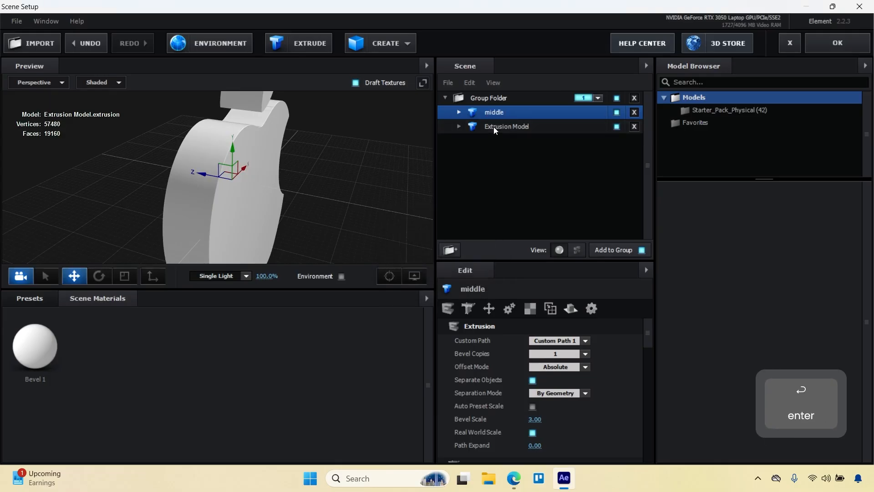
double_click(493, 127)
text(top)
key(Return)
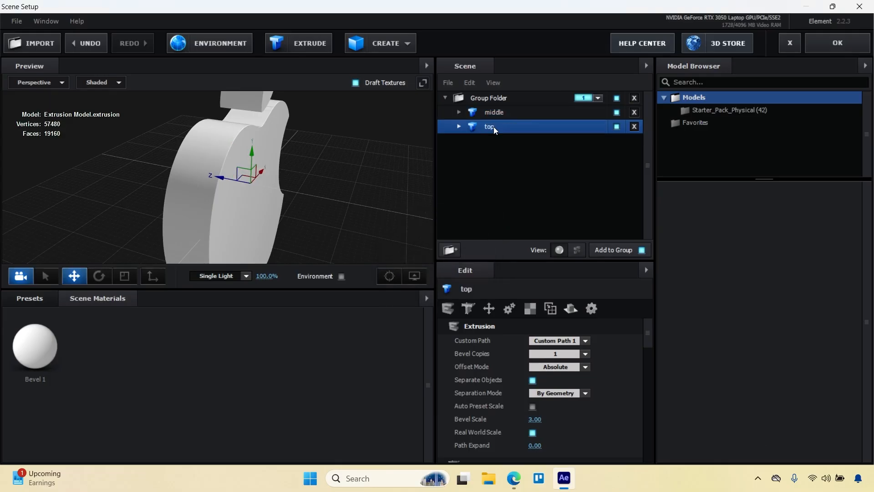
Set the Bevel Outline width of the top model's Bevel 1 to 15.
click(459, 126)
click(501, 141)
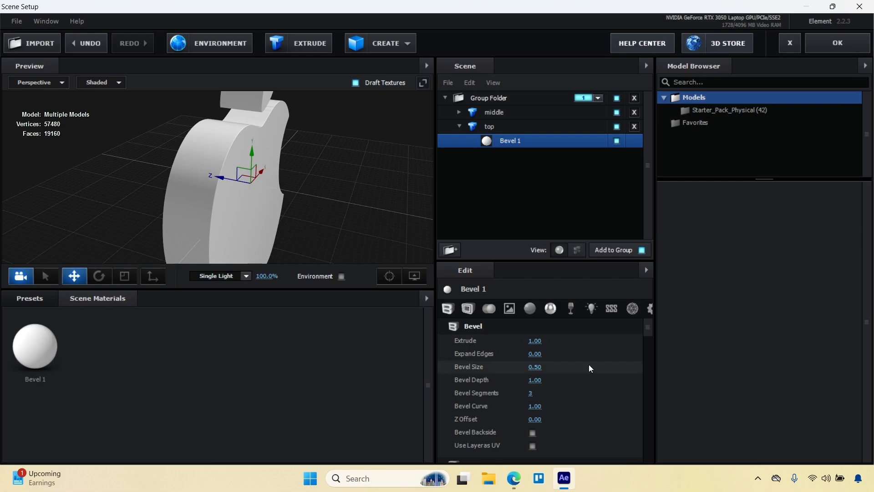
scroll(501, 375, down, 5)
scroll(506, 368, up, 2)
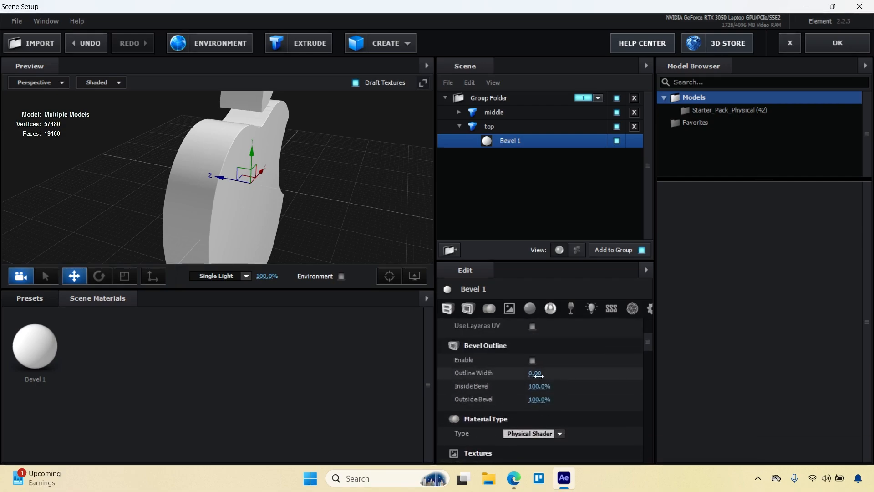
mouse_move(535, 373)
mouse_down()
mouse_move(691, 359)
mouse_move(547, 374)
mouse_up()
drag(337, 232, 356, 190)
right_click(356, 190)
click(502, 296)
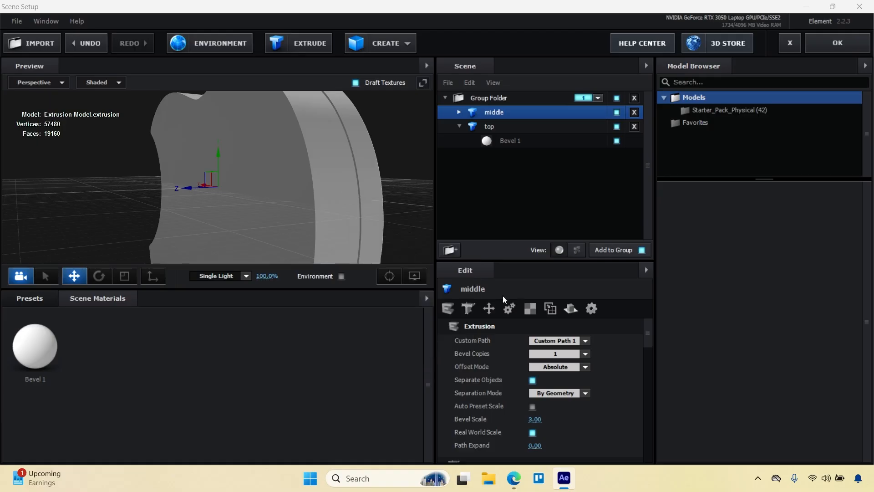
click(487, 139)
drag(536, 373, 597, 372)
click(534, 373)
text(15)
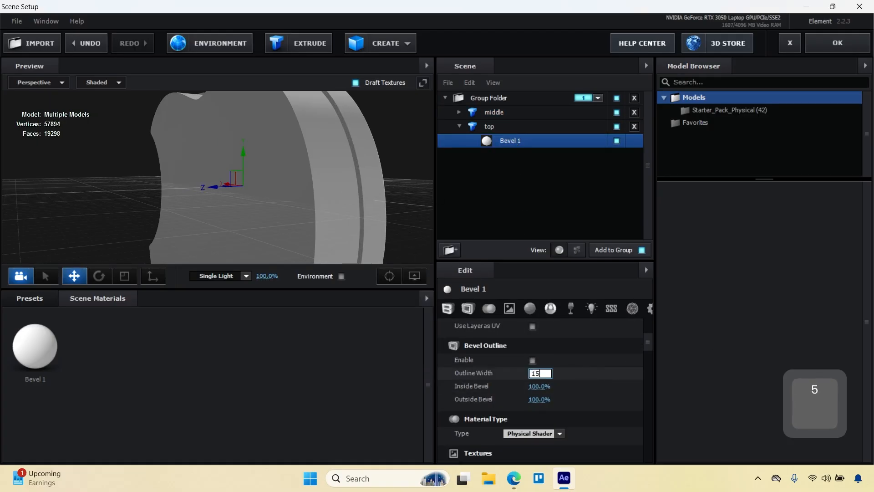
key(Return)
Duplicate the top model along the Z axis to the opposite face of the middle model.
drag(236, 213, 275, 193)
drag(213, 181, 149, 192)
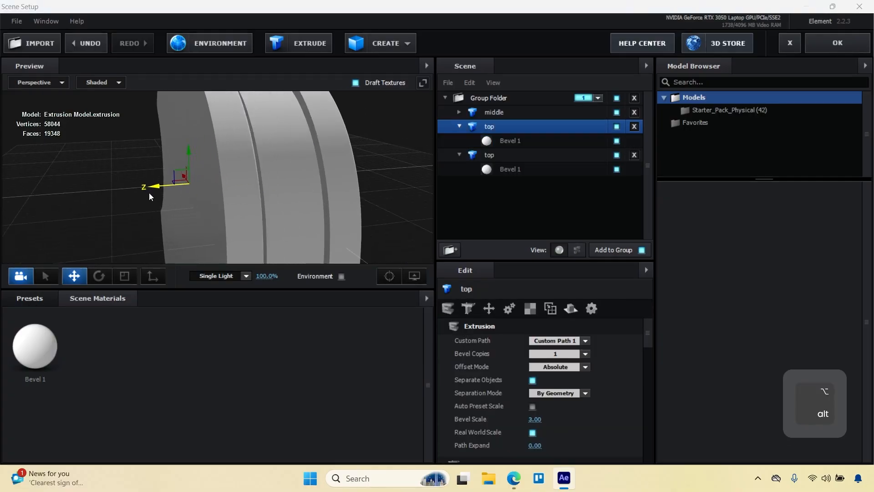
drag(265, 218, 233, 223)
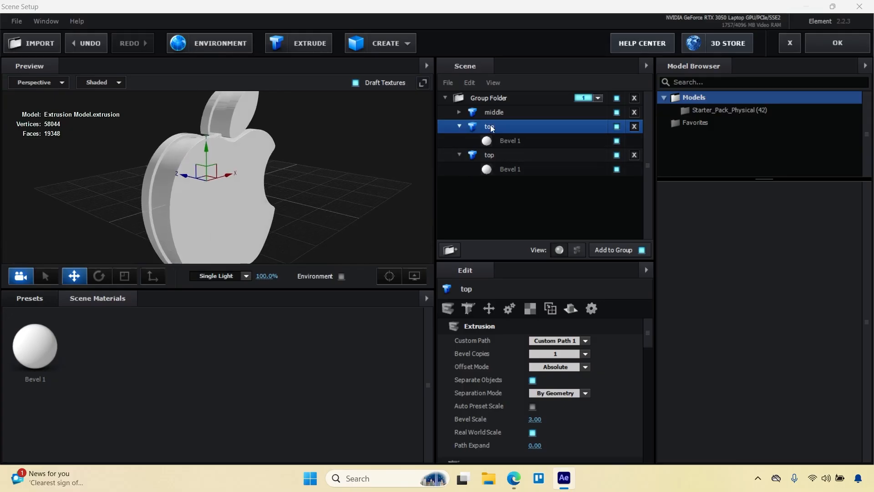
Identify the front top model, move it above middle in the scene list, and rename the other top model bottom.
click(618, 125)
click(618, 125)
drag(494, 125, 488, 104)
double_click(490, 156)
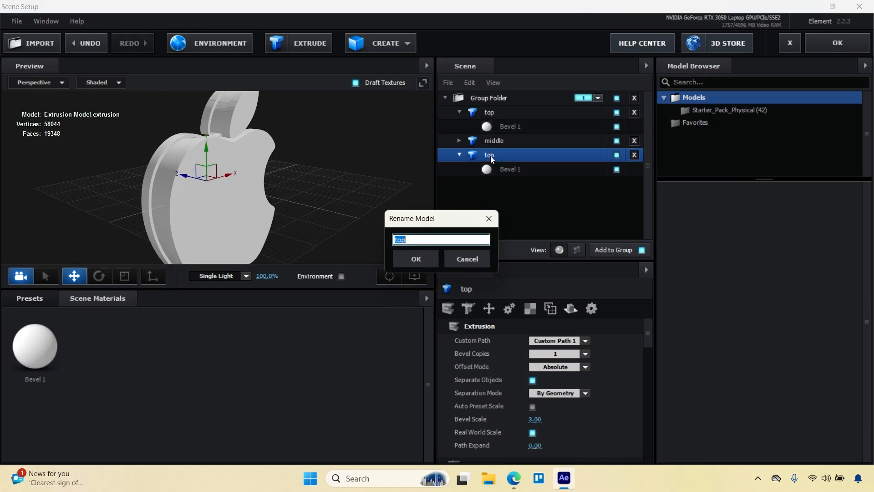
text(bottom)
key(Return)
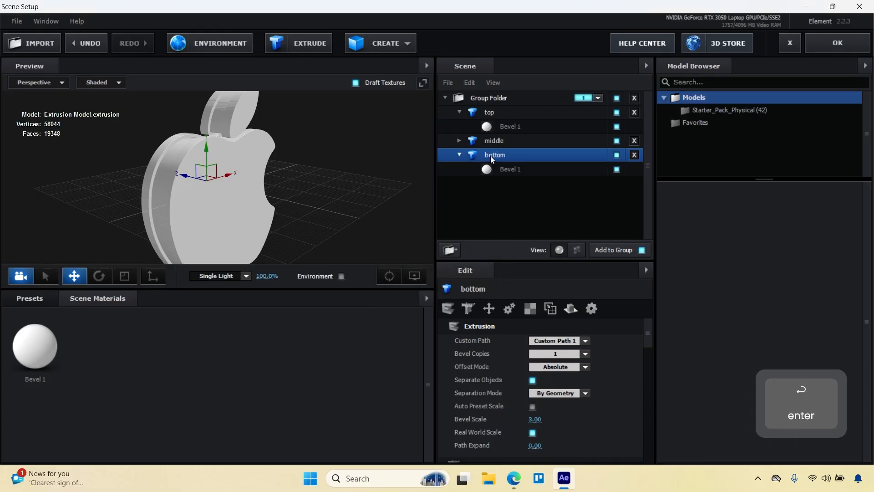
Apply the Gold preset from the Physical materials to the top model.
click(460, 141)
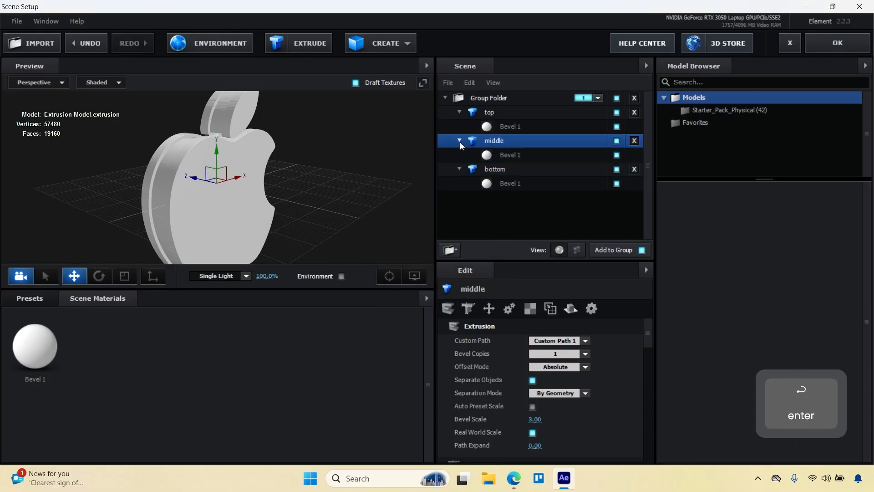
click(489, 113)
click(30, 298)
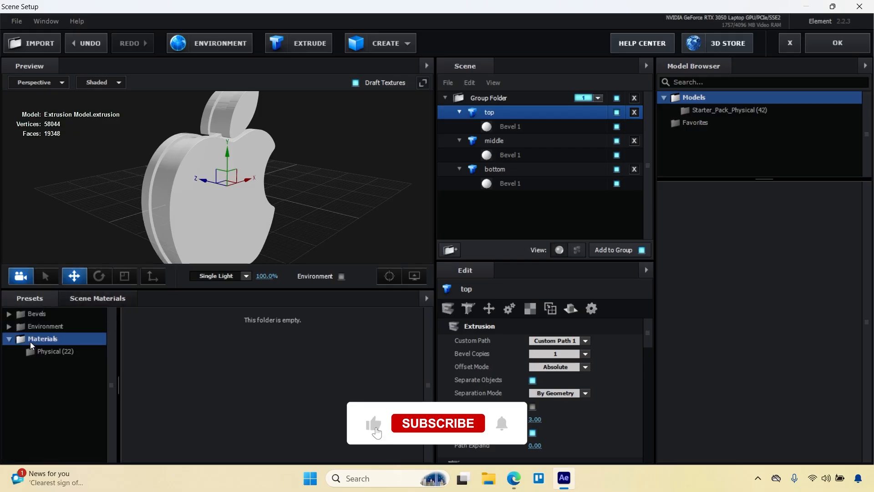
click(42, 351)
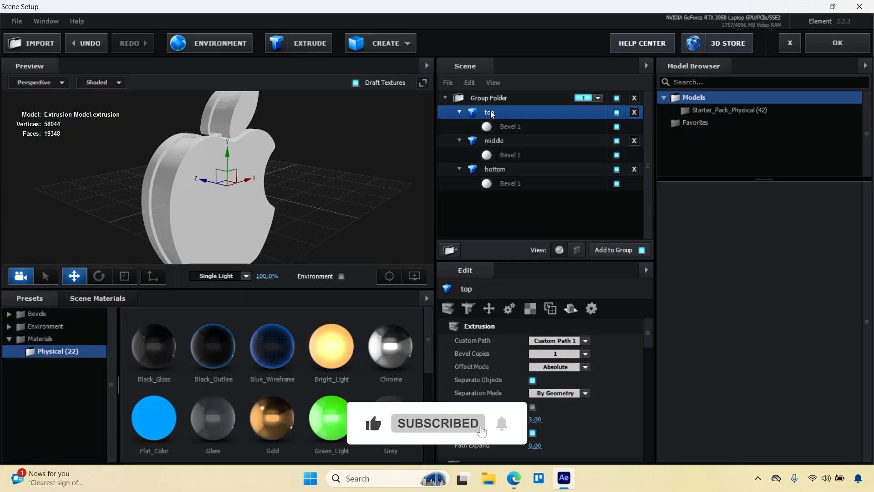
drag(281, 405, 252, 246)
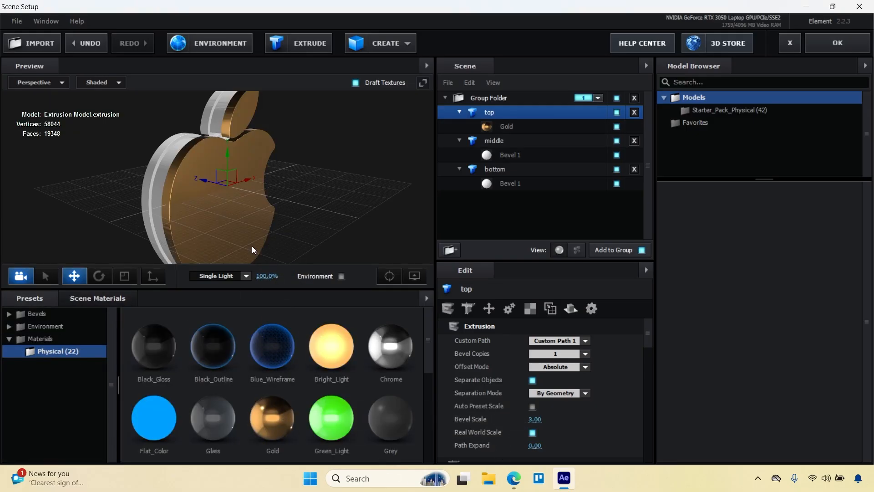
Apply the Chrome material to the bottom model and the Black_Gloss material to the middle model.
click(505, 183)
drag(390, 346, 155, 157)
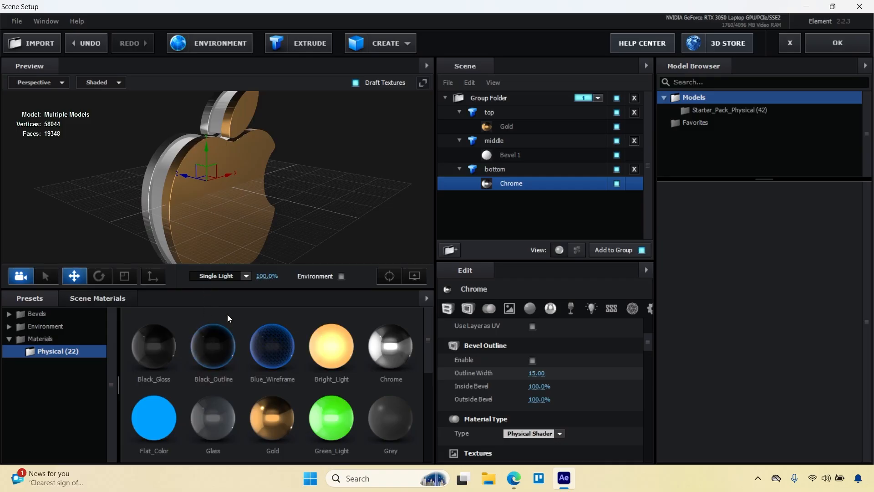
click(537, 152)
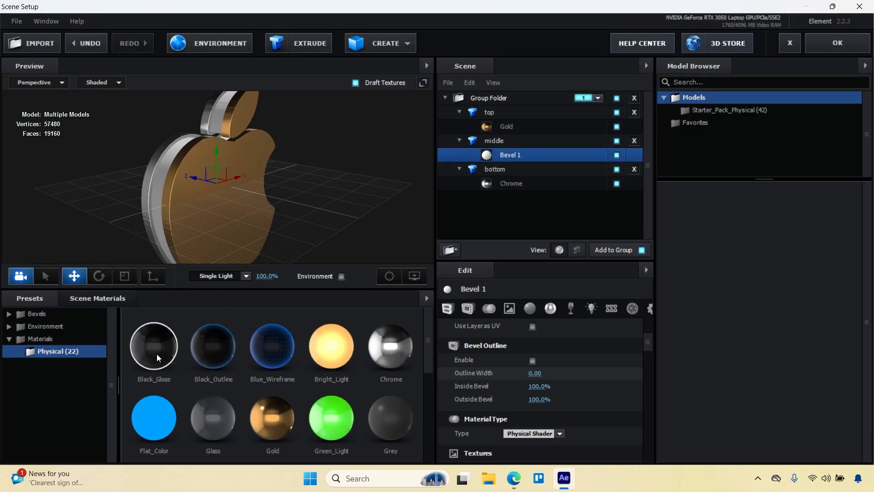
drag(157, 354, 157, 189)
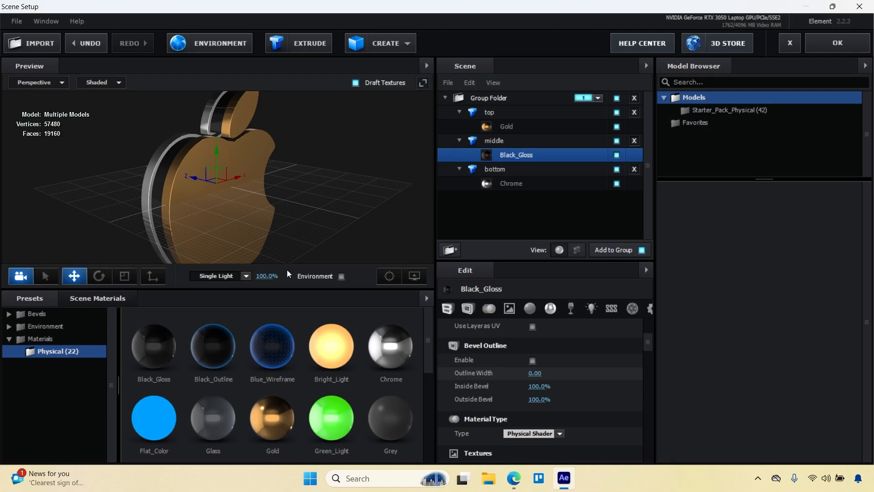
Assign Custom Layer 1 as the Black_Gloss material's illumination texture with a brightness of 20%.
scroll(555, 363, down, 3)
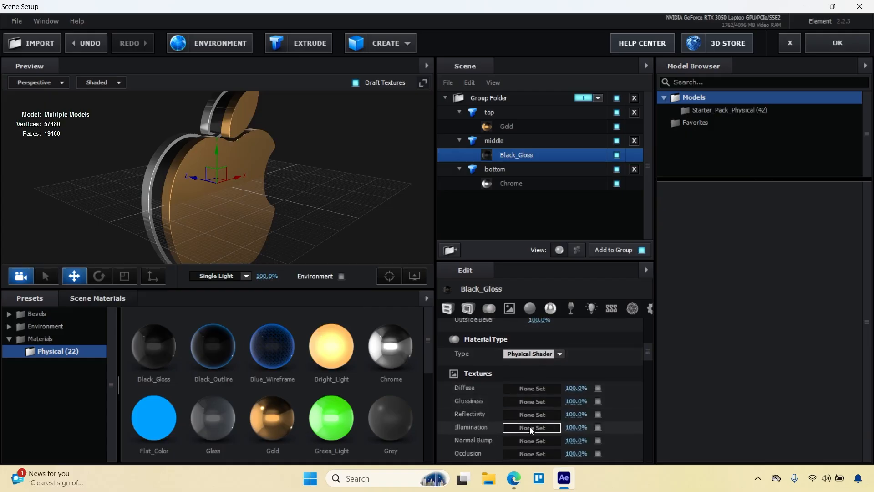
click(531, 428)
click(533, 253)
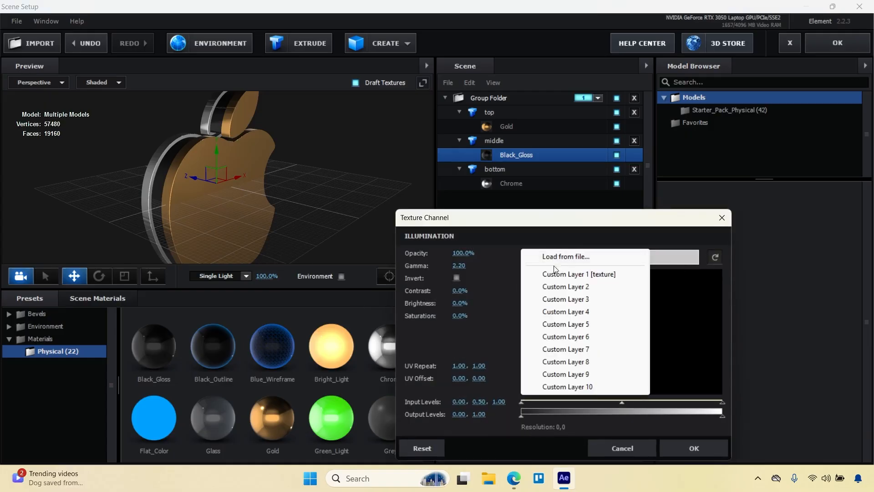
click(562, 274)
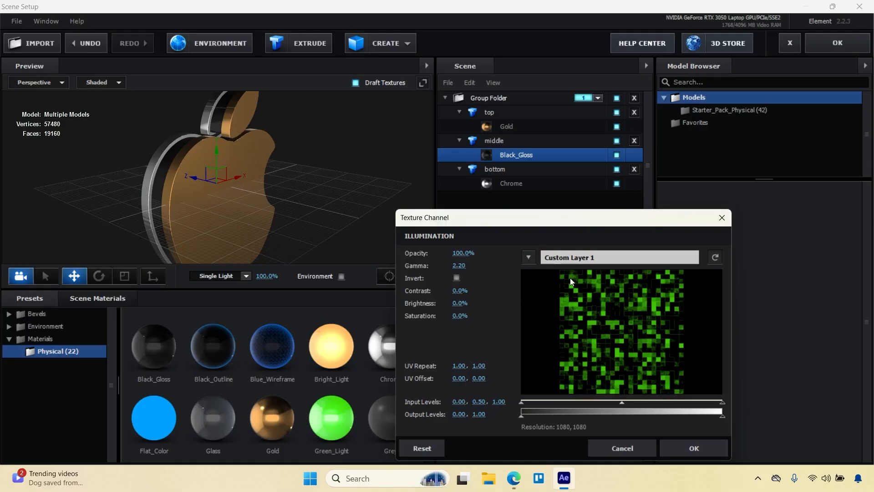
click(459, 303)
text(20)
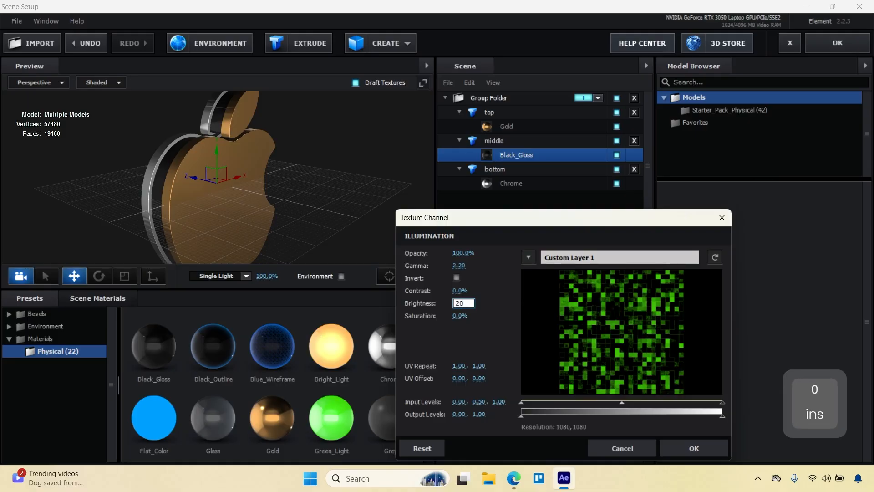
click(679, 449)
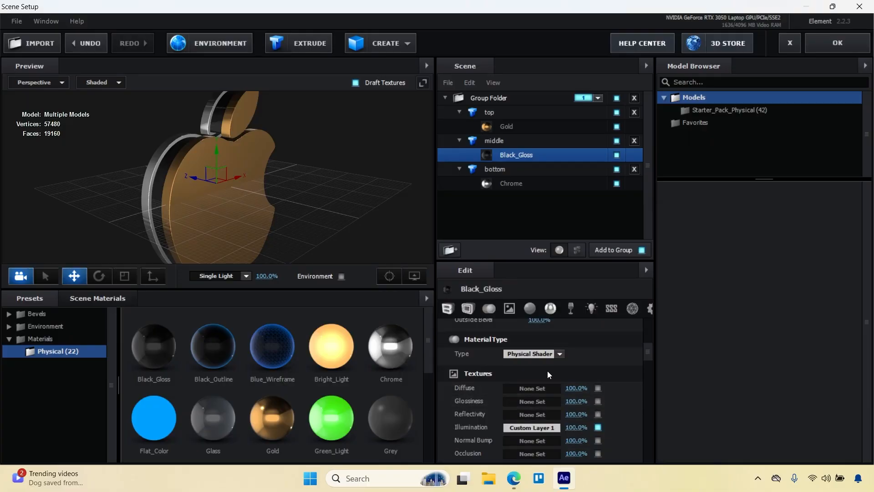
Review the Black_Gloss material's bevel, outline and texture properties and recheck its illumination texture channel settings.
scroll(547, 371, up, 3)
scroll(547, 371, up, 3)
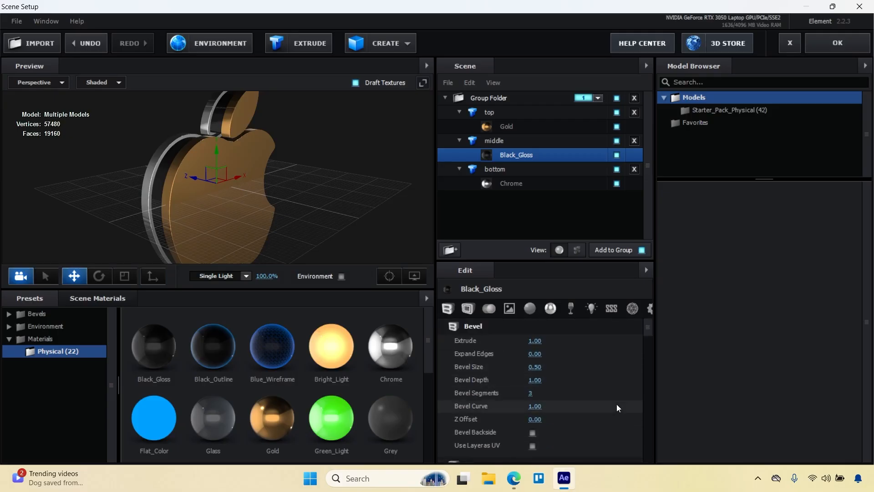
scroll(615, 387, down, 2)
scroll(613, 380, down, 1)
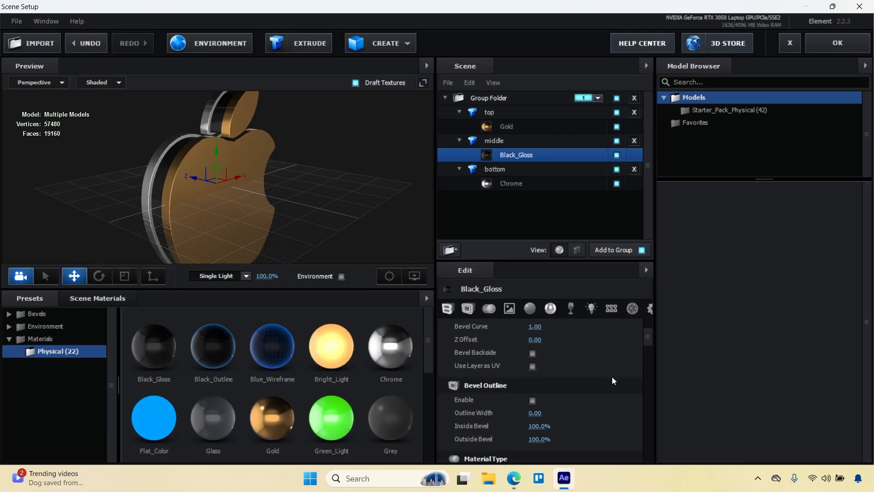
scroll(612, 376, down, 3)
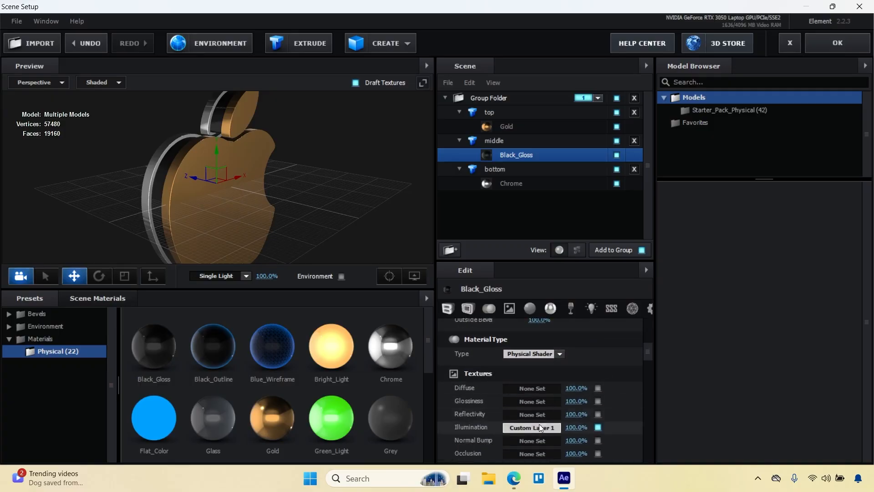
click(541, 428)
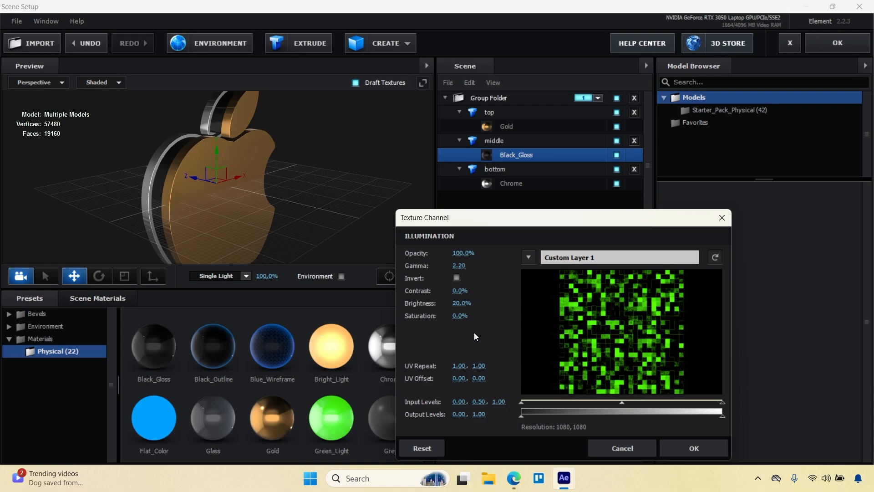
click(695, 440)
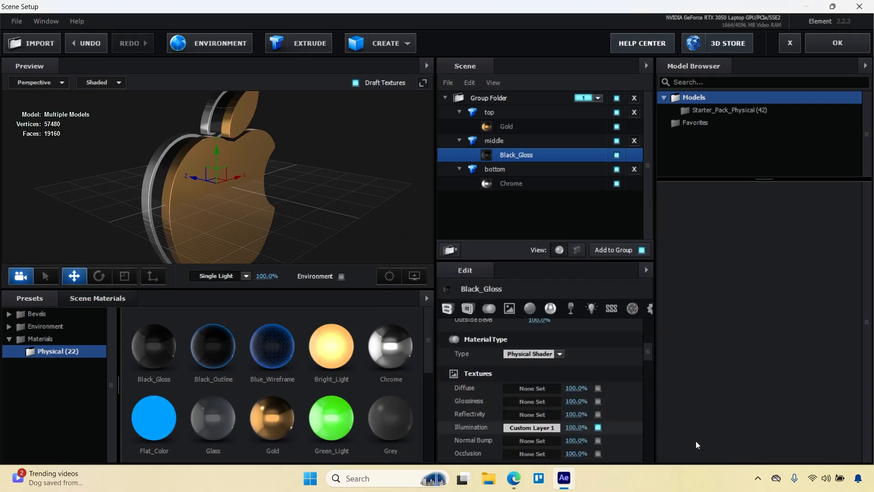
Set the Black_Gloss material's illumination intensity to 100%, with the side of the middle model in close view.
scroll(636, 410, down, 3)
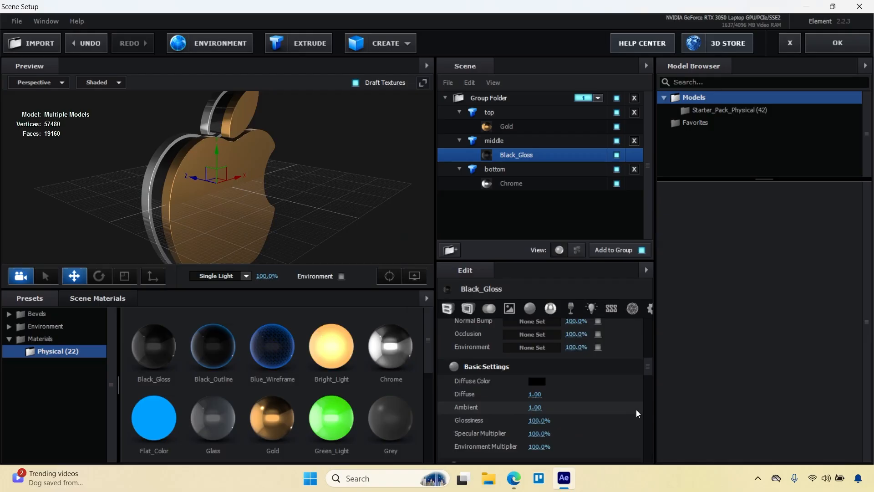
click(574, 310)
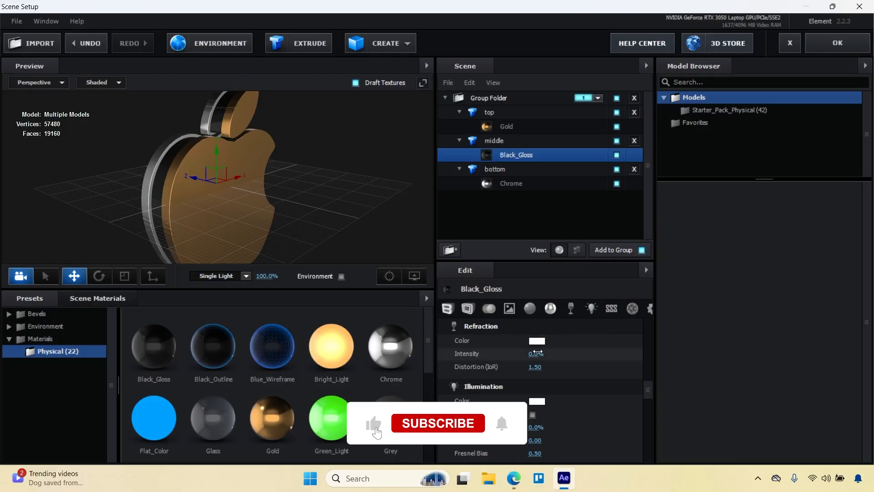
scroll(179, 206, up, 1)
scroll(178, 207, up, 3)
drag(159, 217, 182, 216)
scroll(182, 216, up, 1)
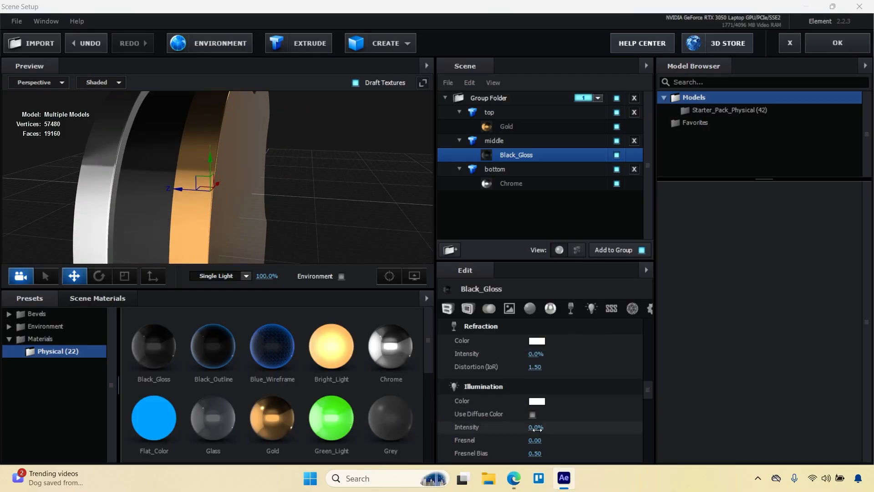
drag(536, 427, 613, 425)
text(100)
key(Return)
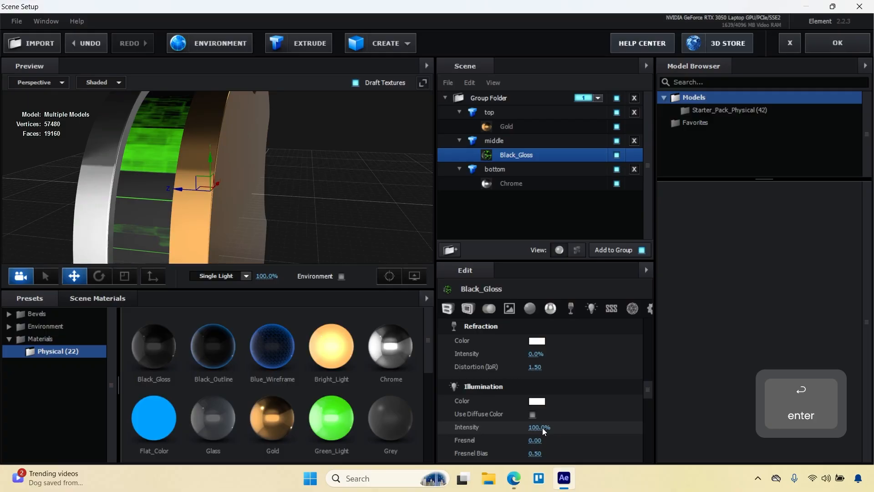
Set the middle model's texture mapping to Plane XZ.
click(503, 140)
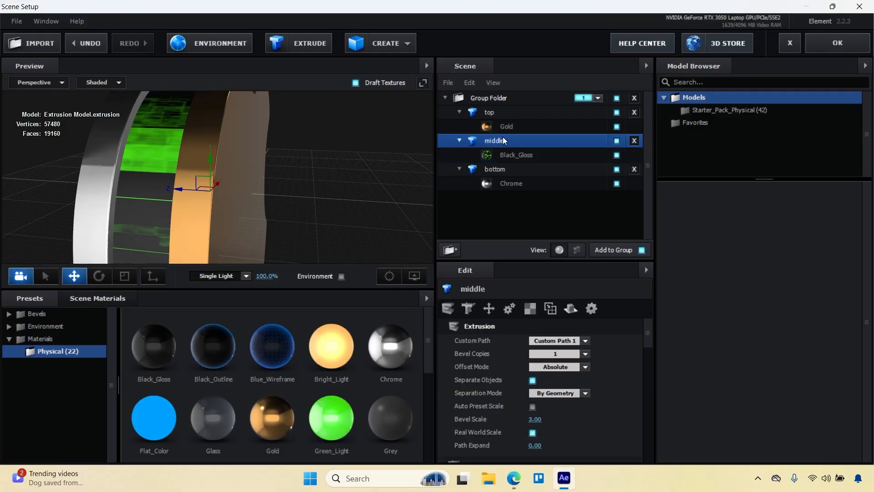
click(530, 308)
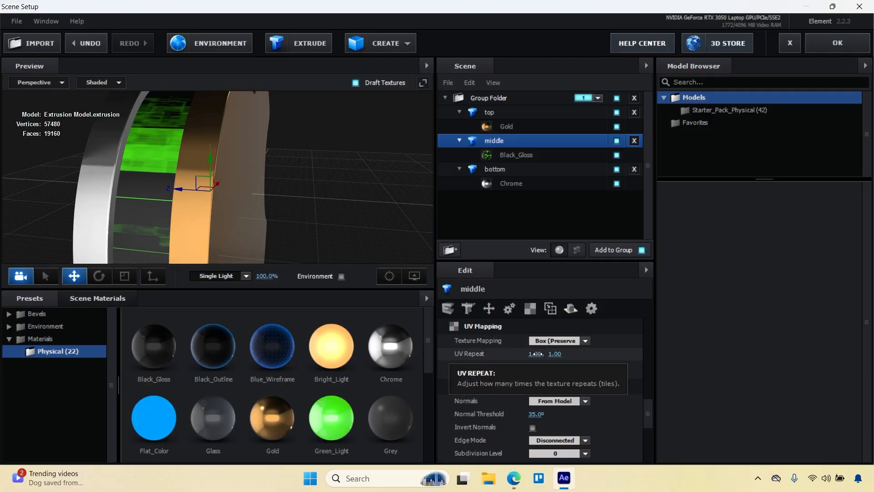
click(559, 342)
click(563, 327)
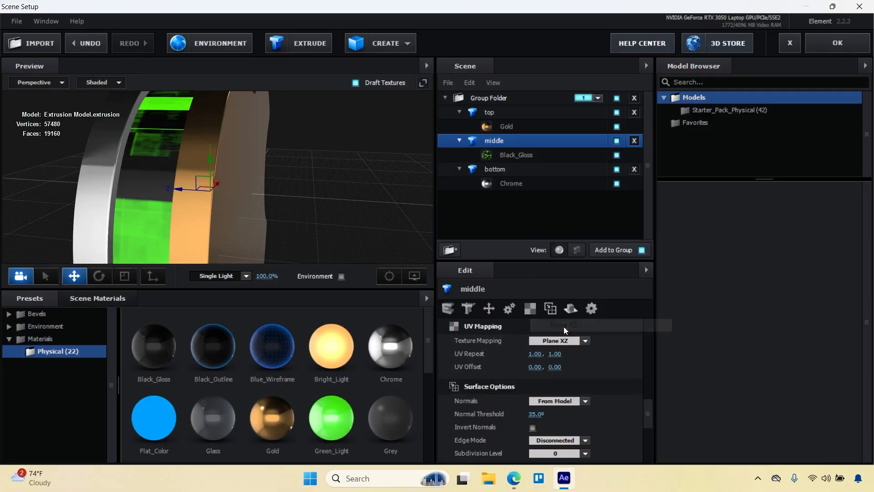
Set the middle model's UV repeat to 10 and 20 and check the blocks along its side.
click(535, 353)
text(10)
click(585, 355)
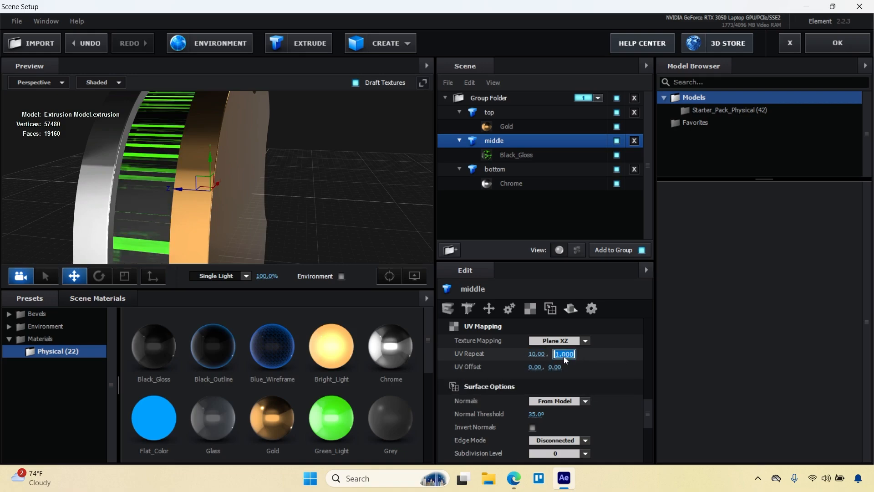
text(20)
key(Return)
drag(261, 199, 286, 176)
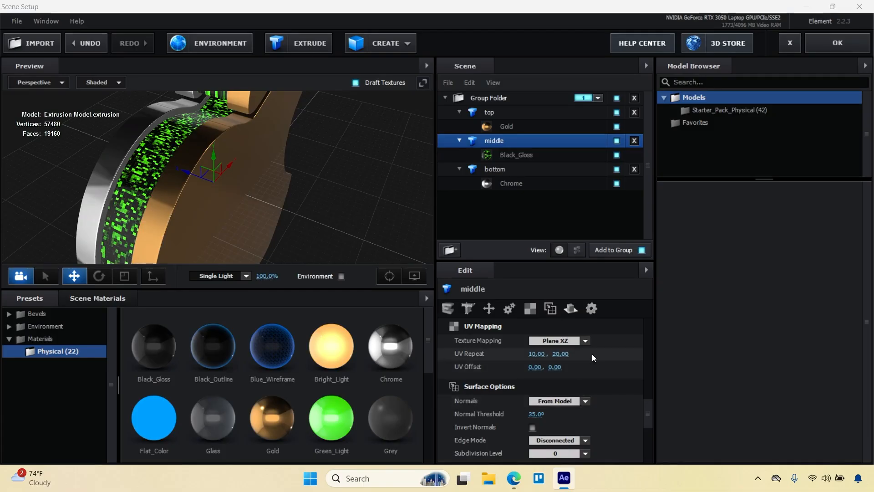
Try Polygon texture mapping on the middle model and return it to Plane XZ.
click(589, 340)
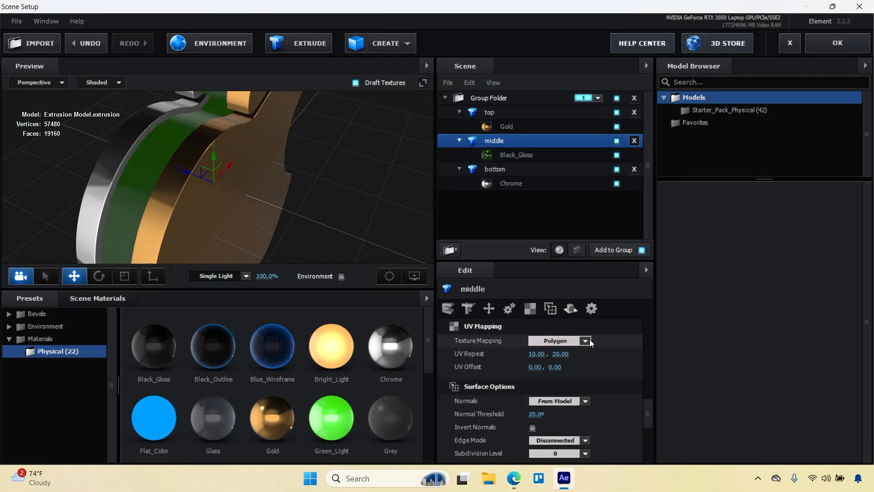
click(589, 340)
click(586, 339)
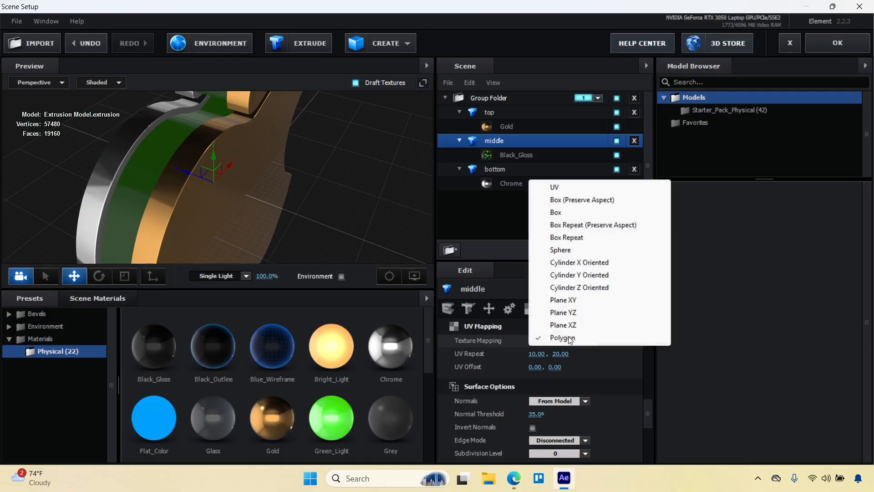
click(557, 325)
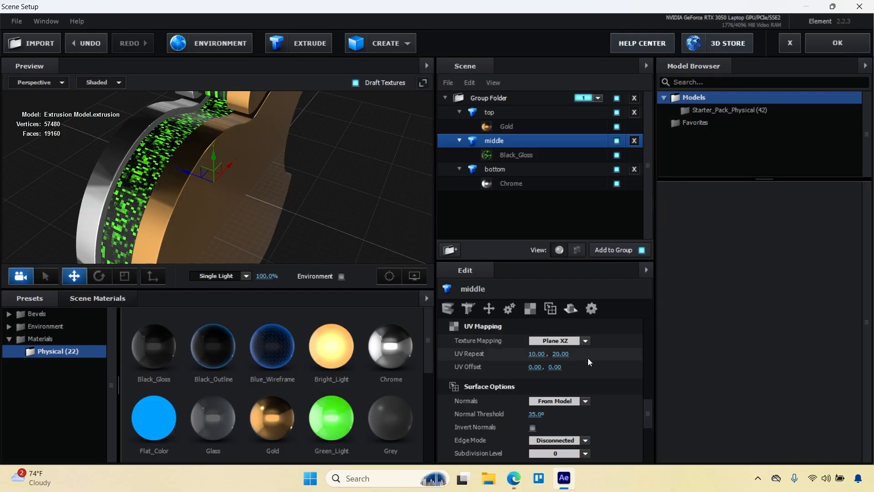
Set the Black_Gloss material's blend mode to Screen and widen the scene preview area.
click(504, 154)
click(649, 309)
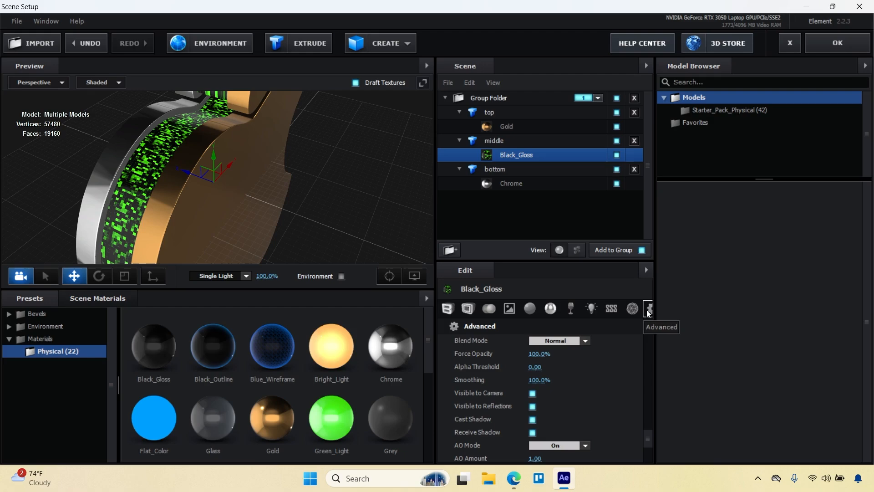
click(575, 340)
click(559, 379)
mouse_move(333, 218)
mouse_down()
mouse_move(356, 184)
mouse_move(342, 211)
mouse_move(308, 220)
mouse_move(234, 216)
mouse_move(335, 216)
mouse_up()
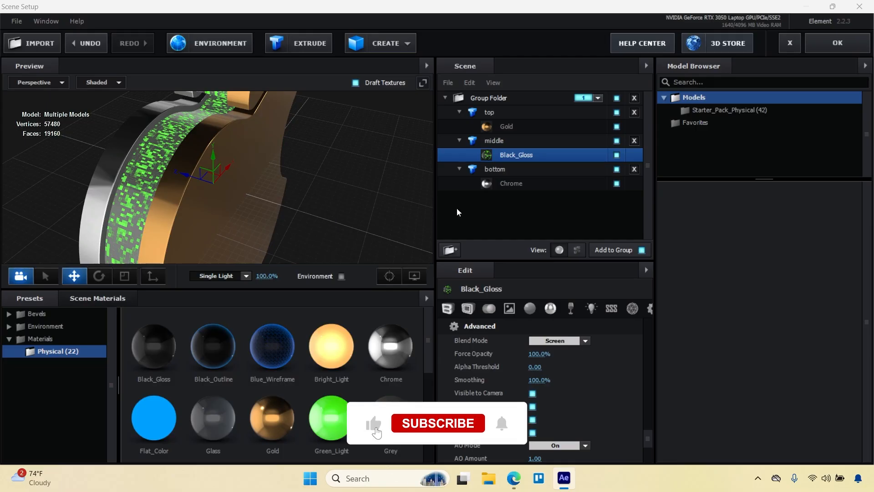
drag(656, 180, 716, 182)
drag(533, 197, 539, 197)
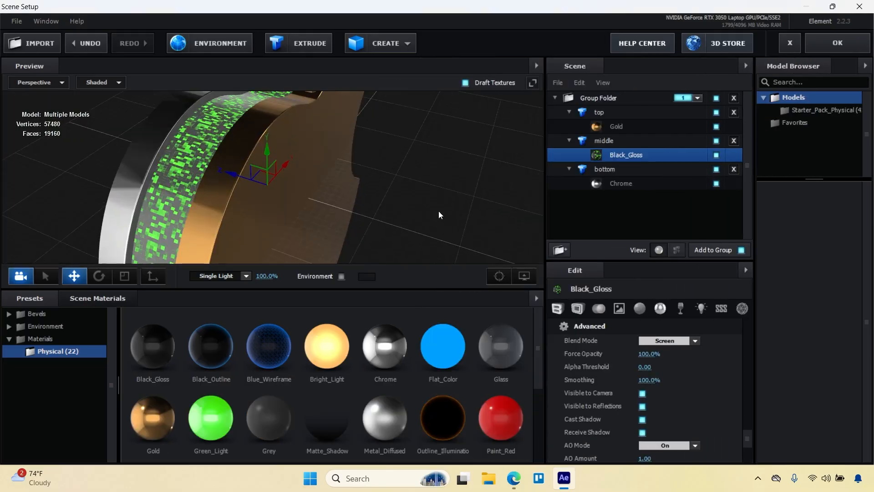
Apply the Roof preset from V1_Environment with the environment shown in the preview, and accept the scene setup.
click(45, 327)
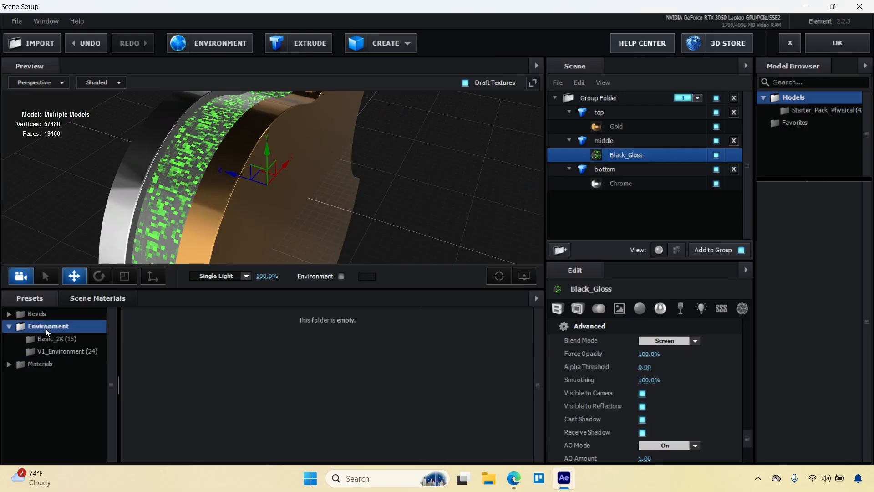
click(46, 350)
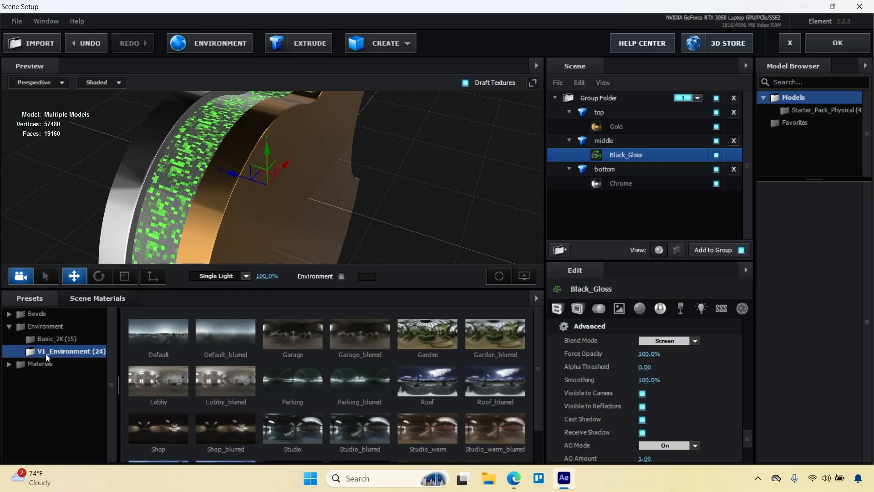
click(423, 381)
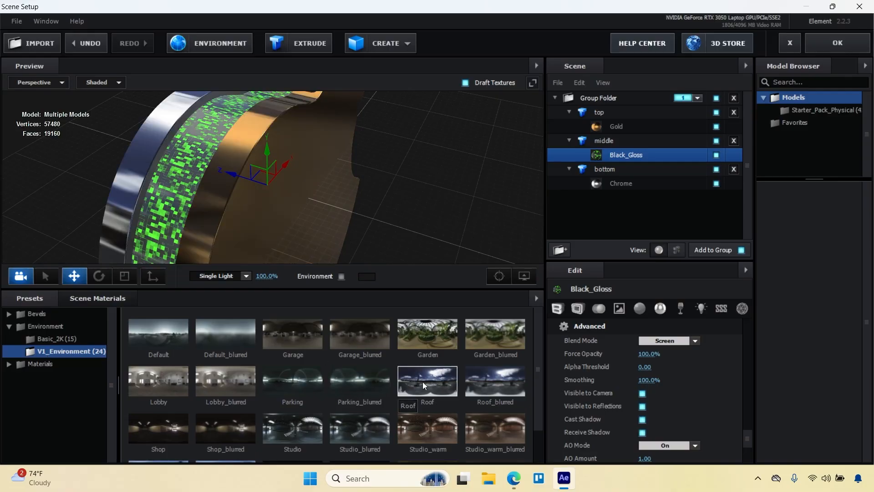
click(341, 277)
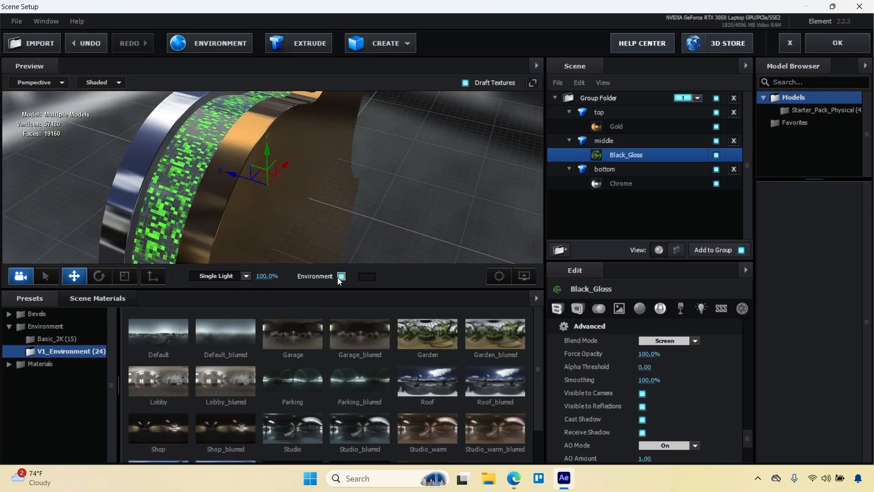
click(845, 41)
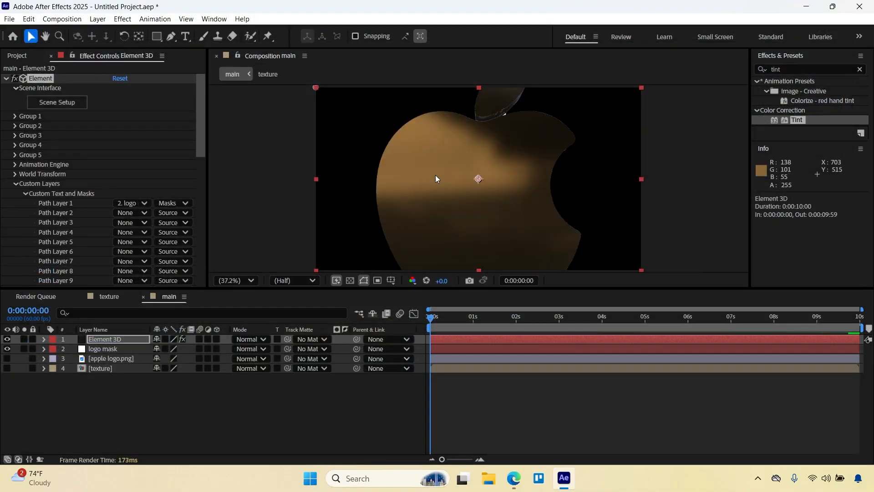
Hide the logo mask layer and collapse the Element effect's Custom Layers settings.
click(9, 348)
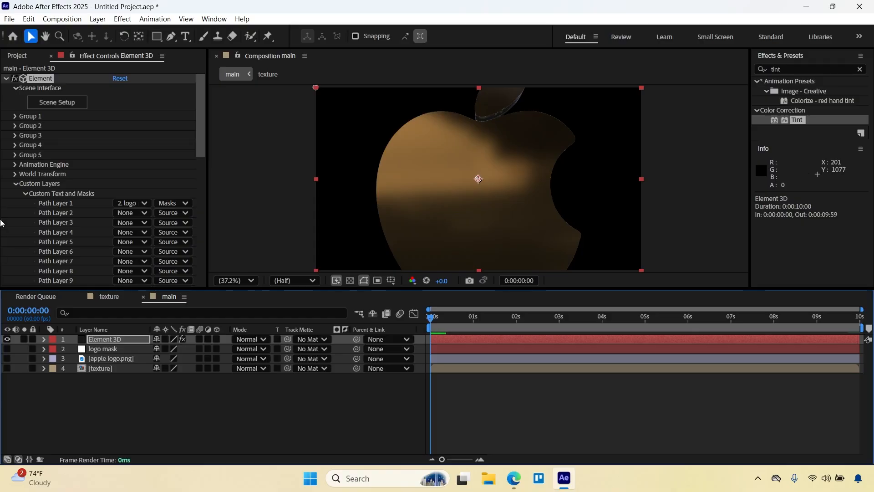
click(15, 174)
click(15, 174)
click(15, 183)
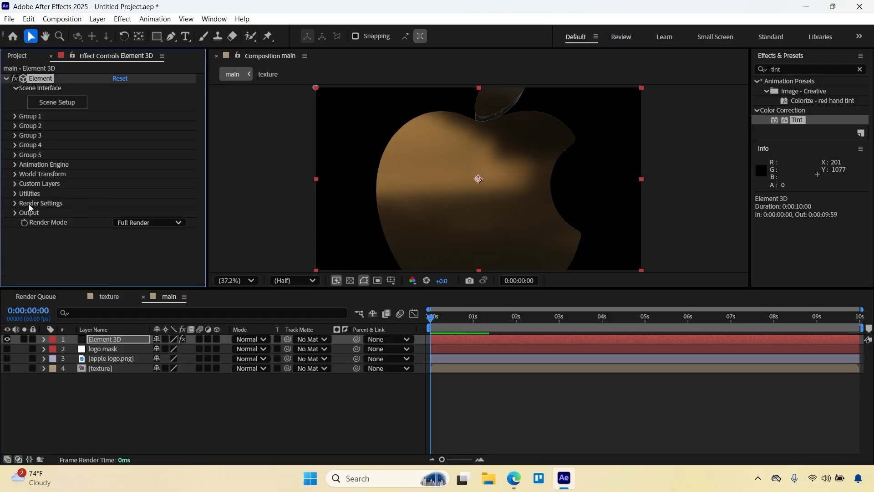
Set the Element effect's additional lighting preset to 360 in its render settings.
click(12, 204)
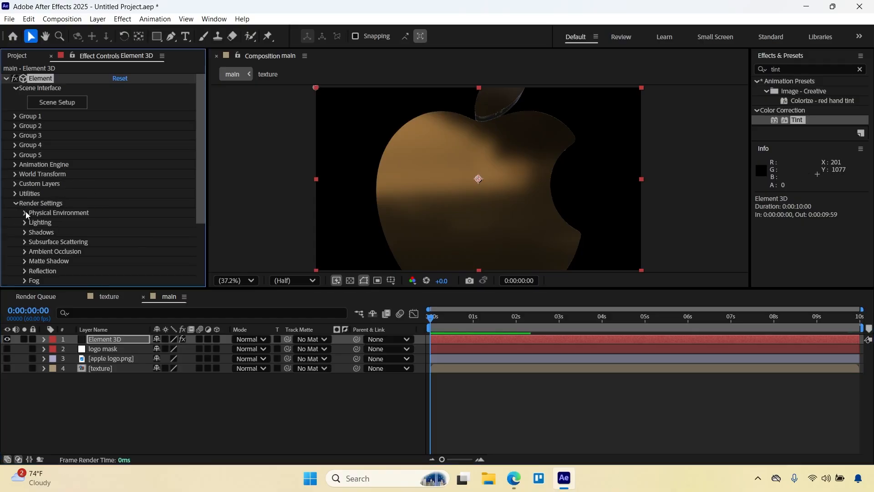
click(25, 212)
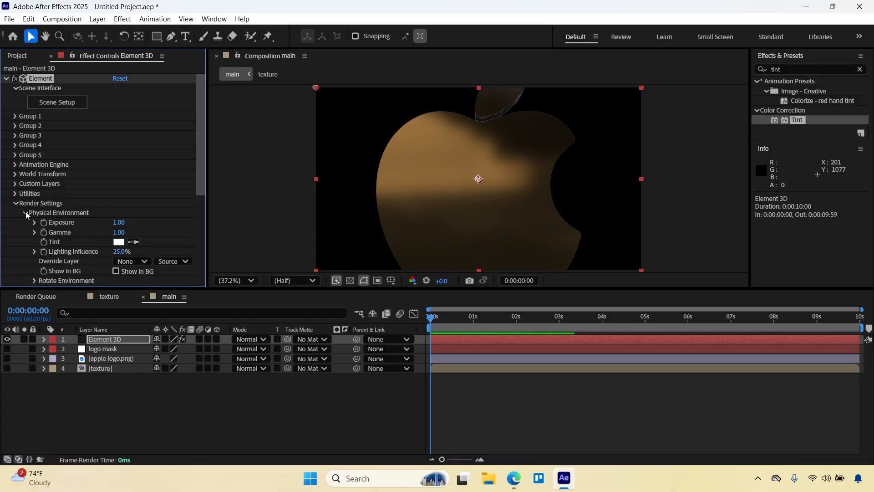
click(25, 211)
click(26, 223)
click(127, 252)
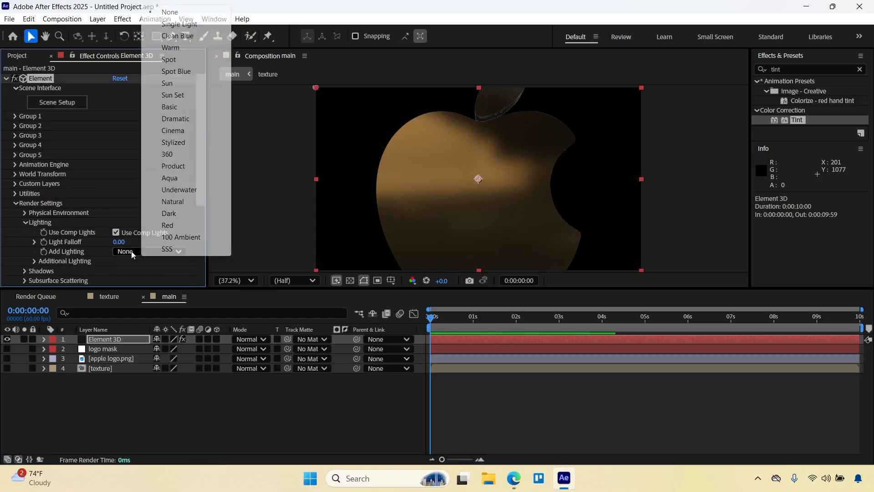
click(174, 154)
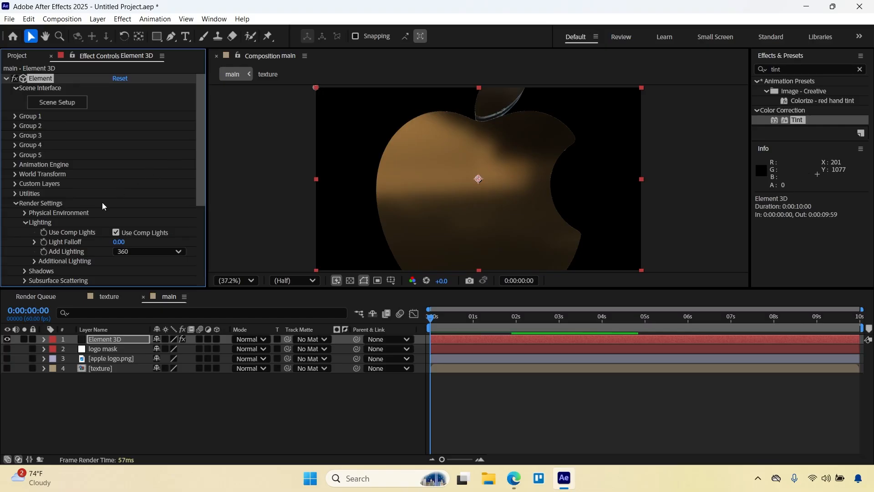
scroll(65, 226, down, 5)
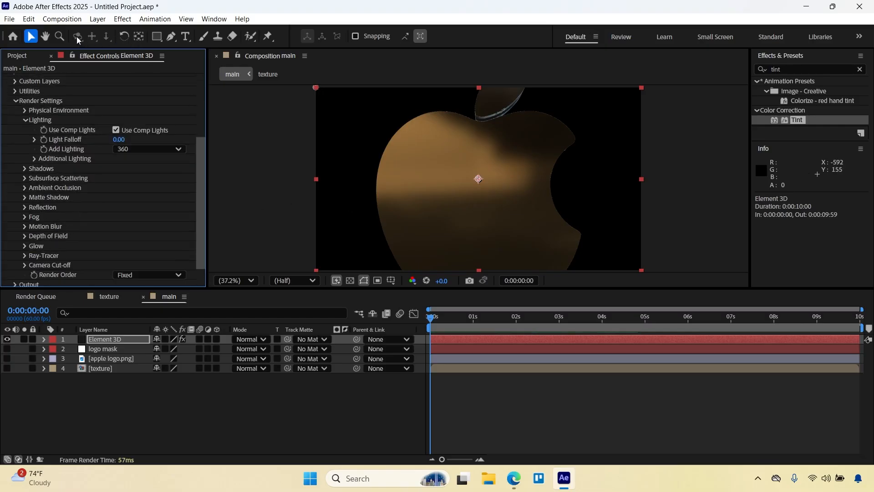
Create a two-node camera in the main composition with the 24mm preset.
right_click(129, 381)
mouse_move(202, 286)
click(308, 341)
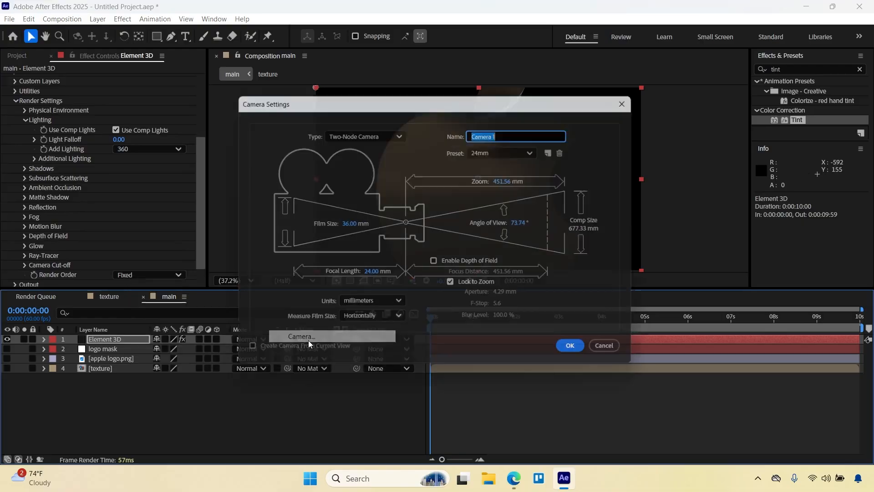
click(507, 150)
click(500, 213)
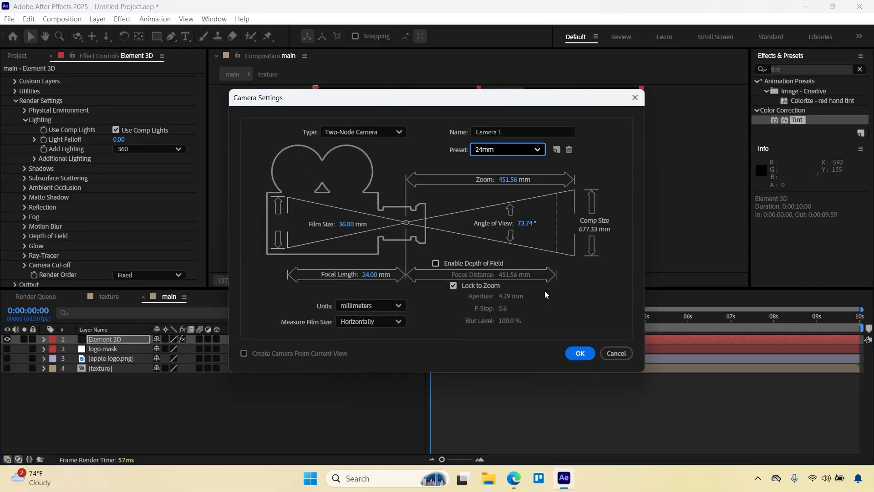
click(581, 353)
Orbit, pan and dolly Camera 1 to a close angled view of the logo's chrome, green block and gold side layers.
click(78, 36)
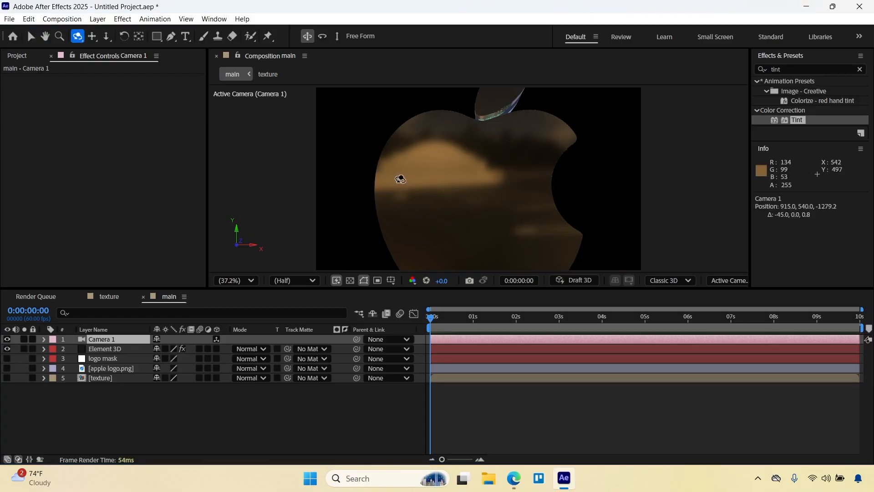
drag(400, 178, 441, 202)
scroll(427, 179, up, 2)
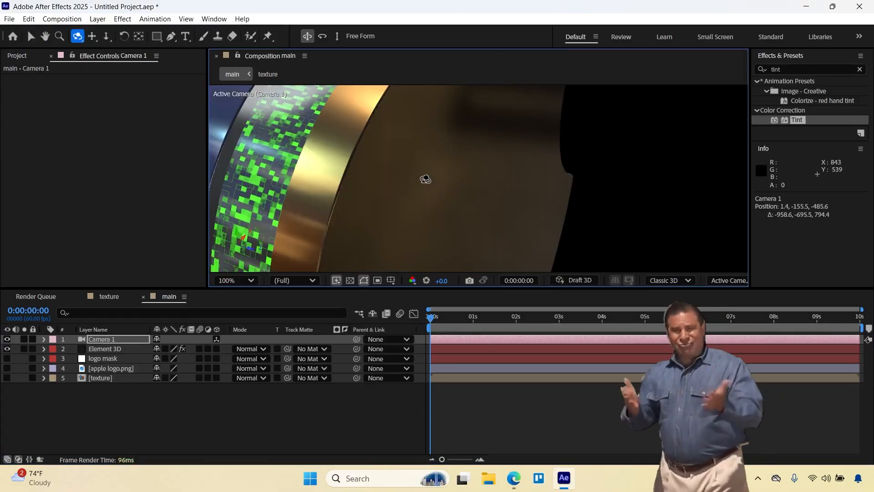
scroll(427, 179, down, 1)
click(106, 40)
drag(384, 196, 445, 193)
click(93, 37)
click(220, 405)
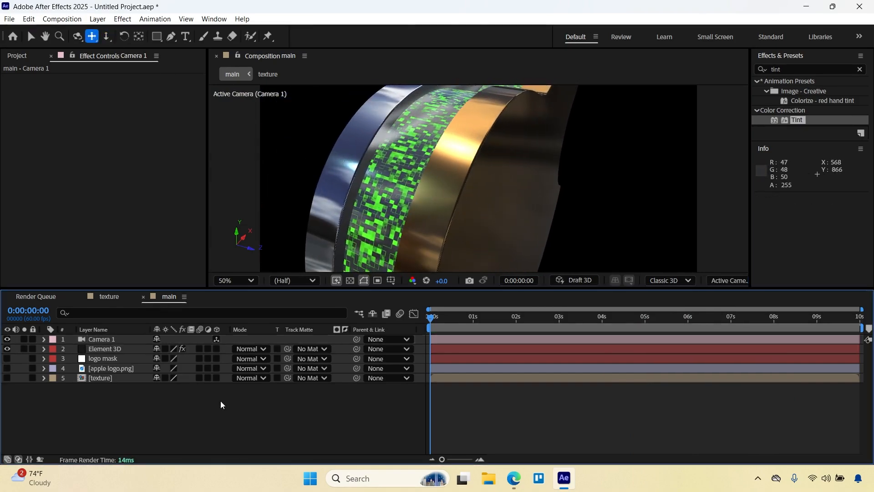
Compare the Element 3D layer's lighting preset None with 360, returning it to 360.
click(17, 56)
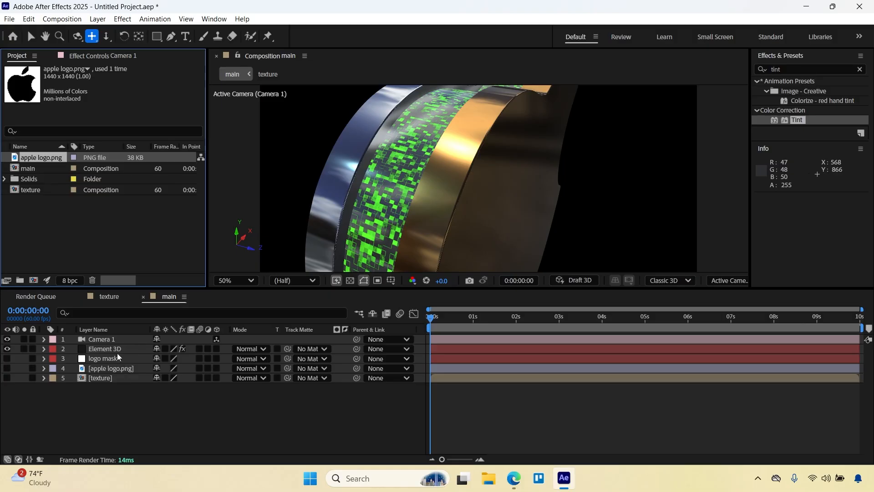
click(104, 349)
click(91, 56)
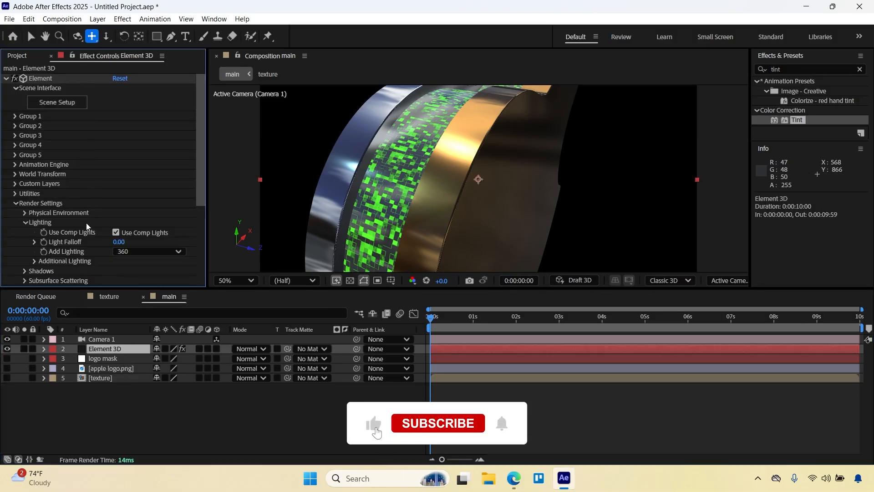
click(136, 251)
click(164, 12)
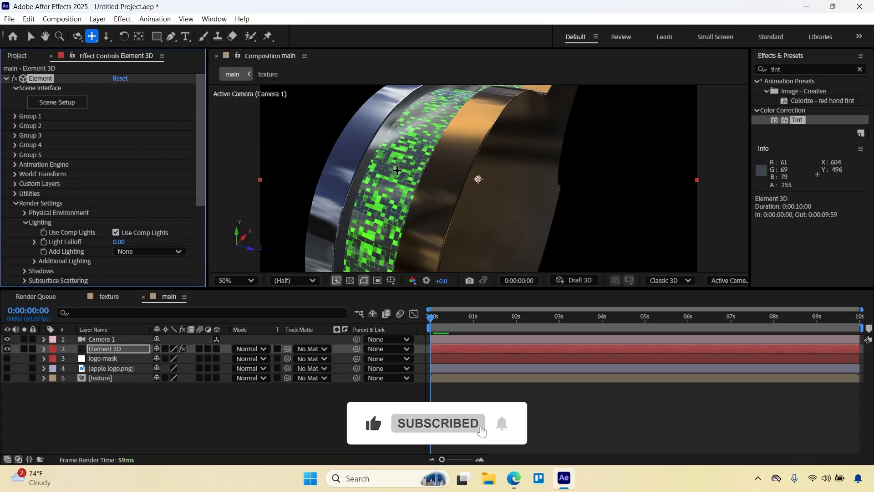
click(136, 251)
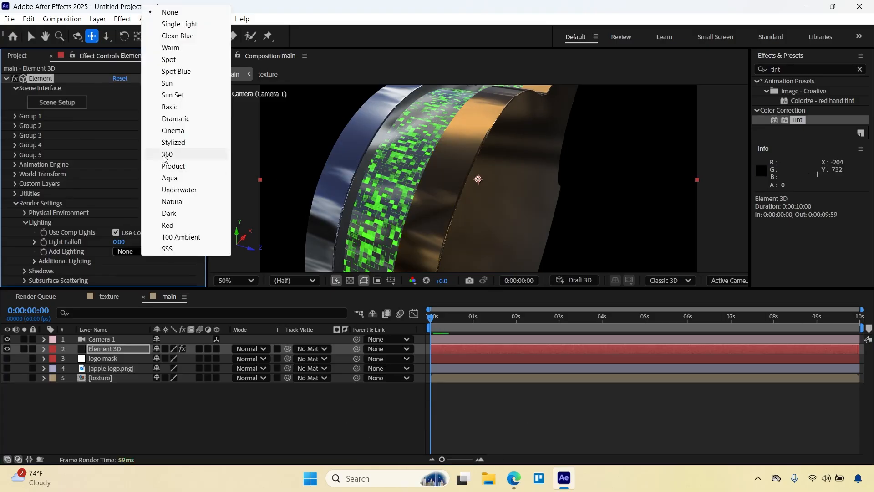
click(166, 154)
Enable ambient occlusion in the Element render settings and set the SSAO intensity to 5.0.
click(31, 35)
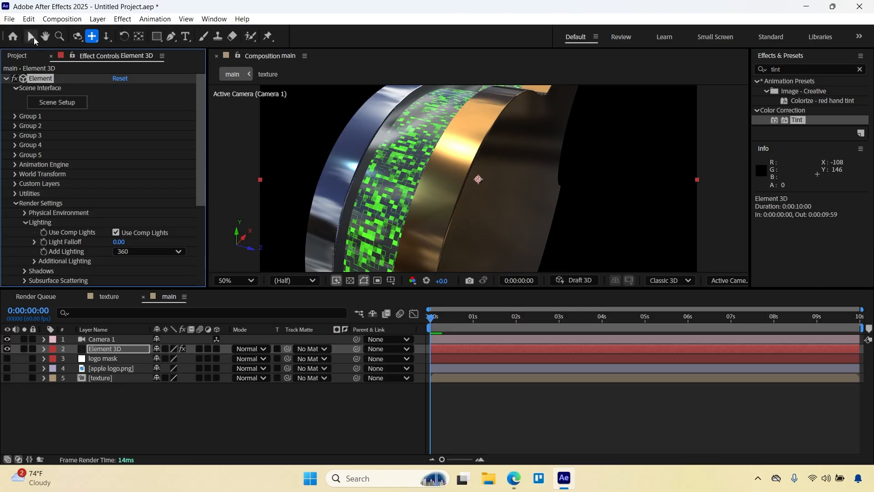
scroll(15, 219, down, 3)
scroll(15, 218, down, 2)
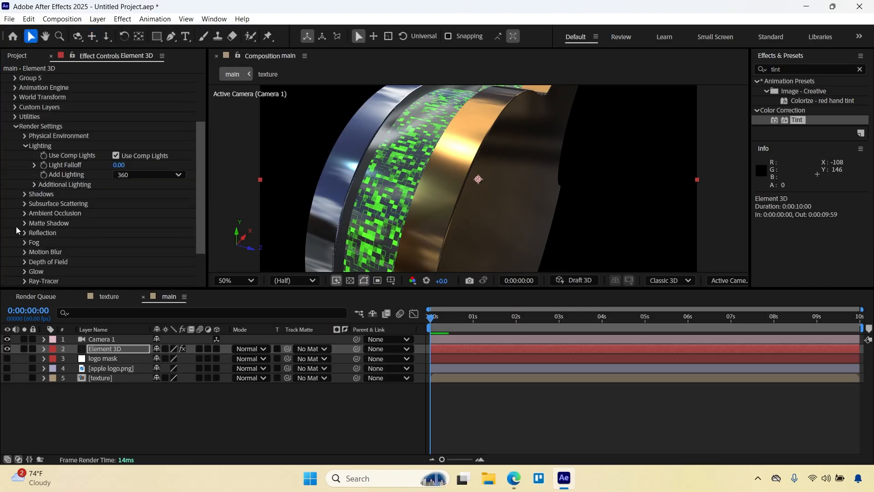
click(24, 213)
scroll(138, 239, down, 5)
click(116, 146)
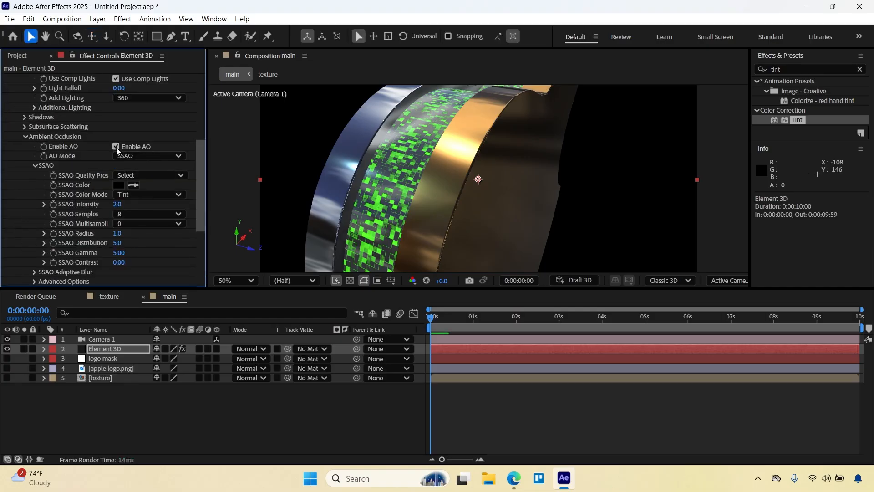
key(Return)
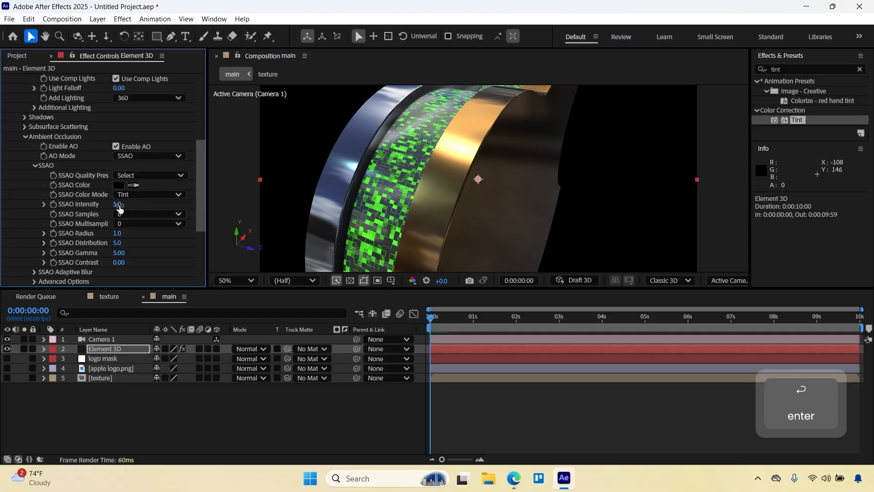
Collapse the Element effect's Render Settings, Scene Interface and whole parameter list.
scroll(131, 195, up, 10)
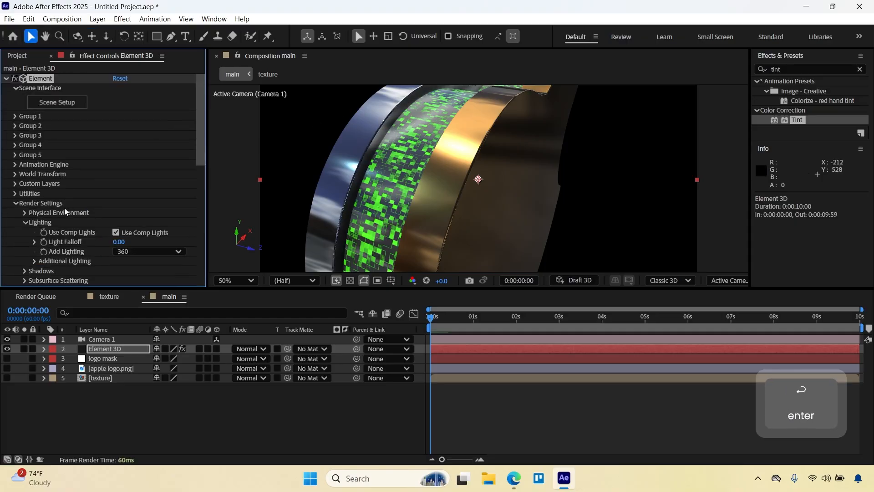
click(15, 203)
click(16, 91)
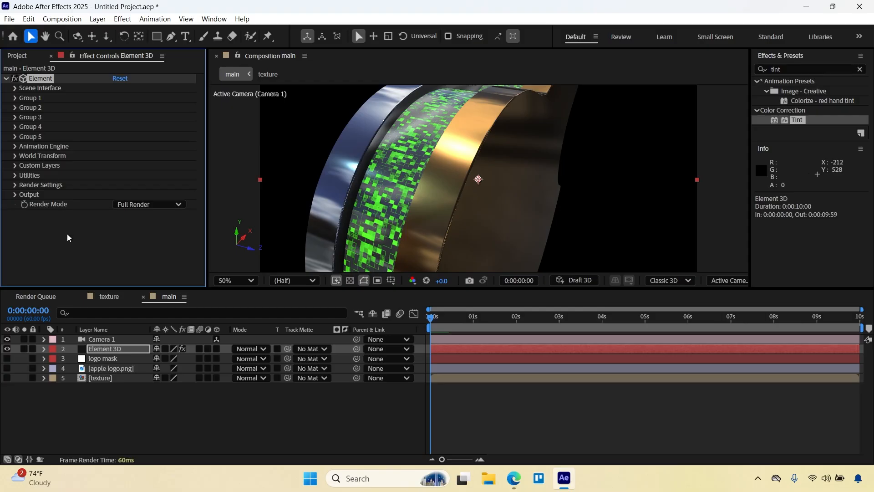
click(7, 78)
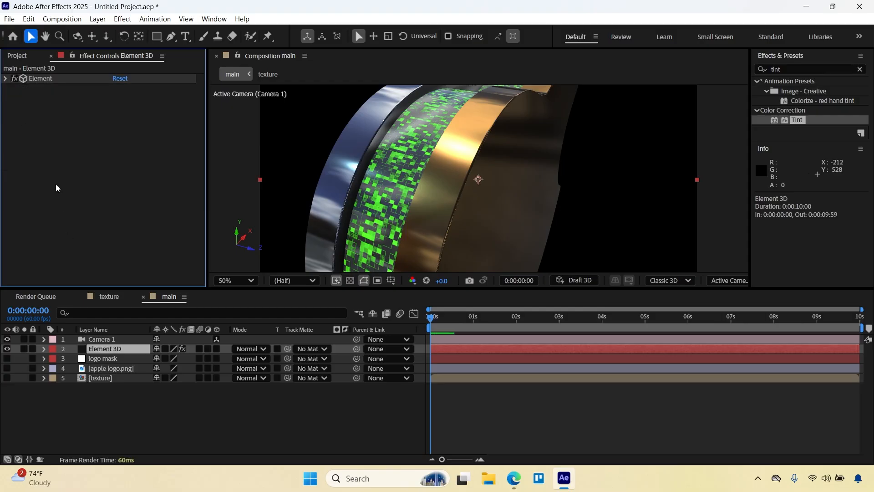
Split the Camera 1 layer at about 3 seconds and again at 6 seconds to make three consecutive cameras.
click(98, 342)
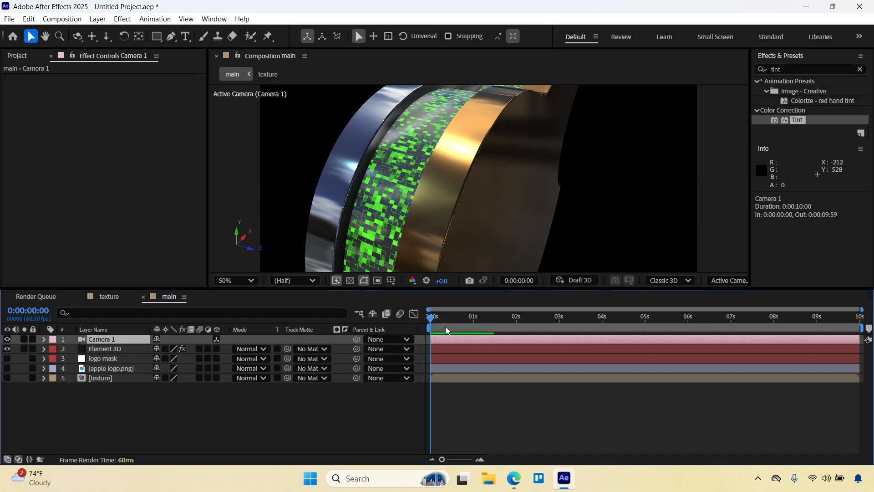
click(558, 319)
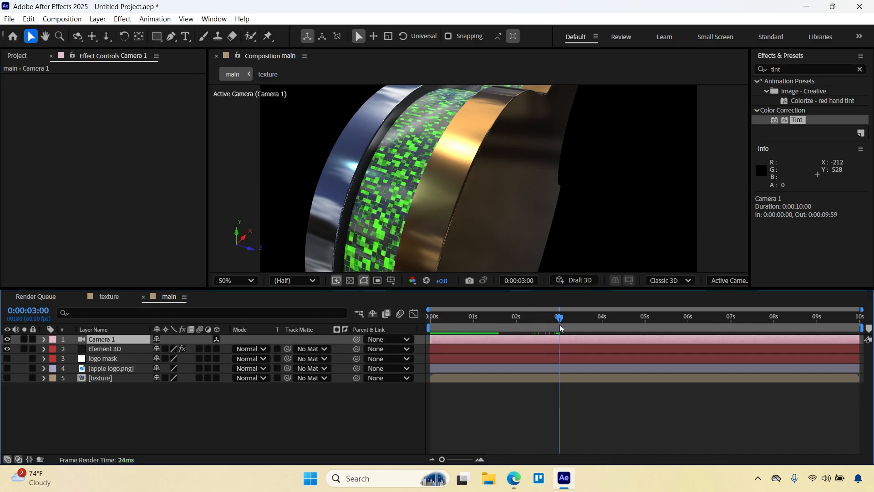
drag(560, 324, 679, 344)
key(ctrl+shift+d)
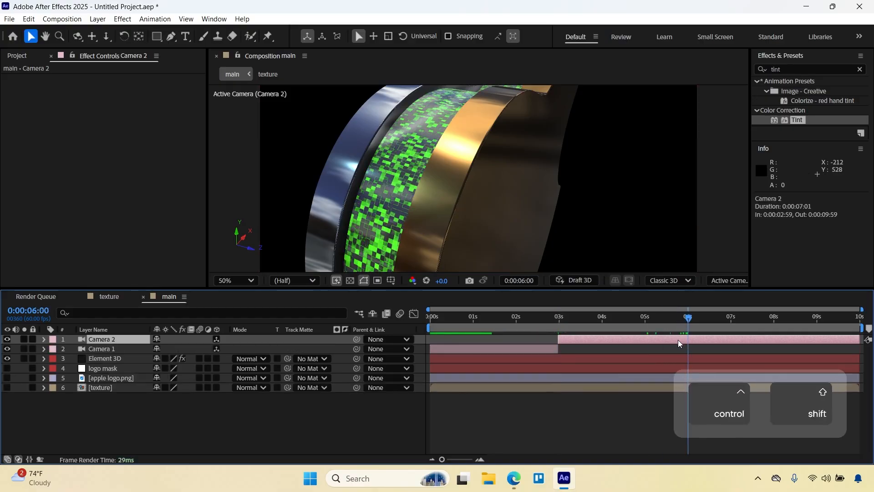
key(ctrl+shift+d)
Add a Position keyframe to Camera 1 at the start of the composition.
key(Home)
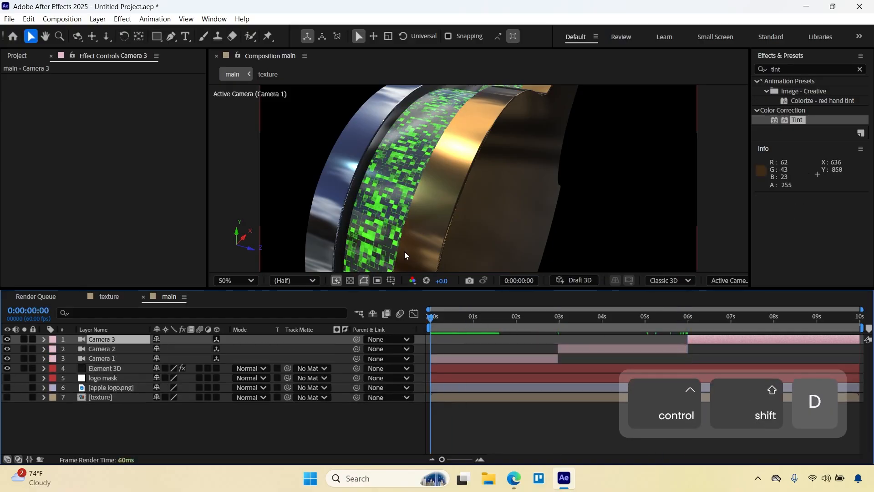
click(100, 358)
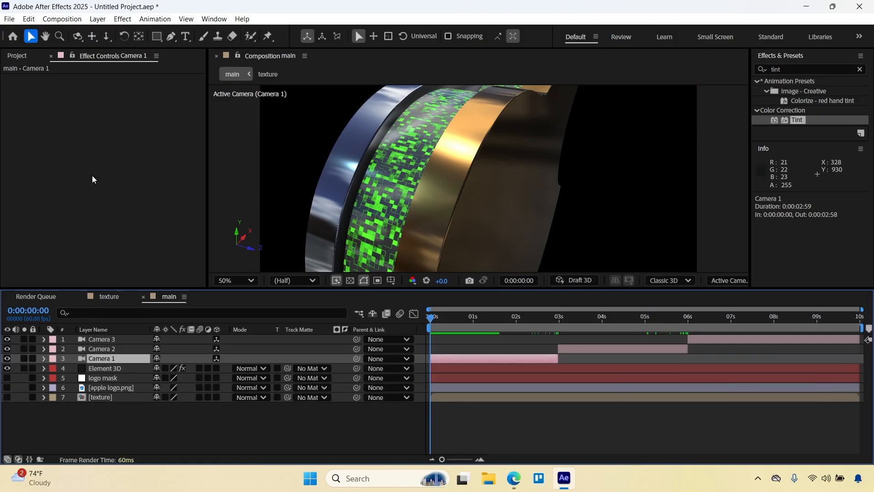
key(p)
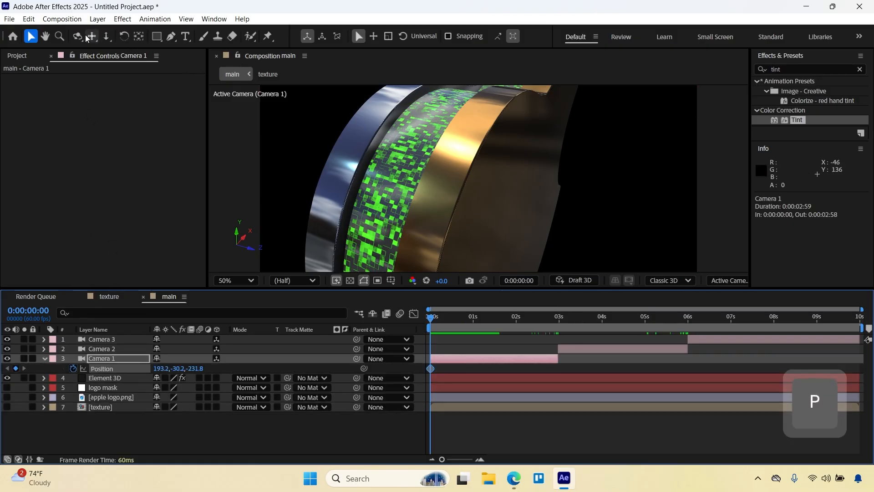
Reframe Camera 1's opening shot on the upper side of the logo, at a position of about 439, -124, -151.
click(86, 37)
drag(460, 169, 430, 159)
click(107, 37)
drag(333, 182, 420, 144)
click(92, 38)
click(80, 37)
drag(420, 175, 446, 211)
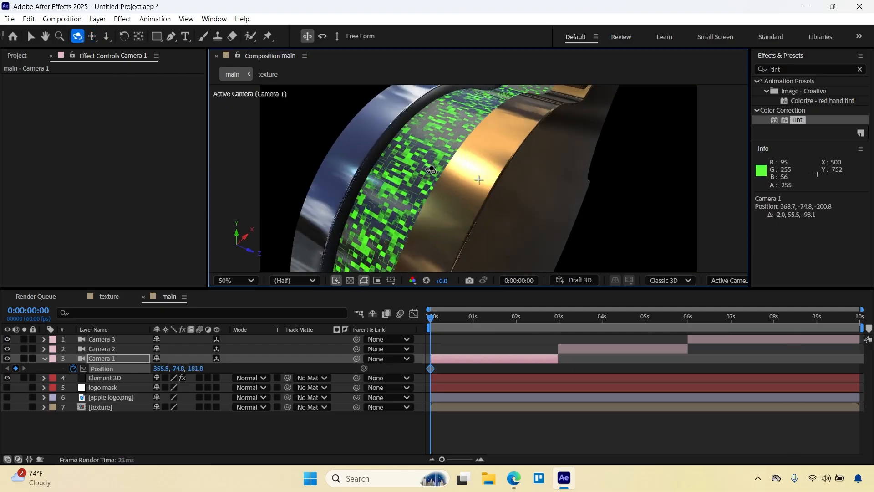
click(106, 37)
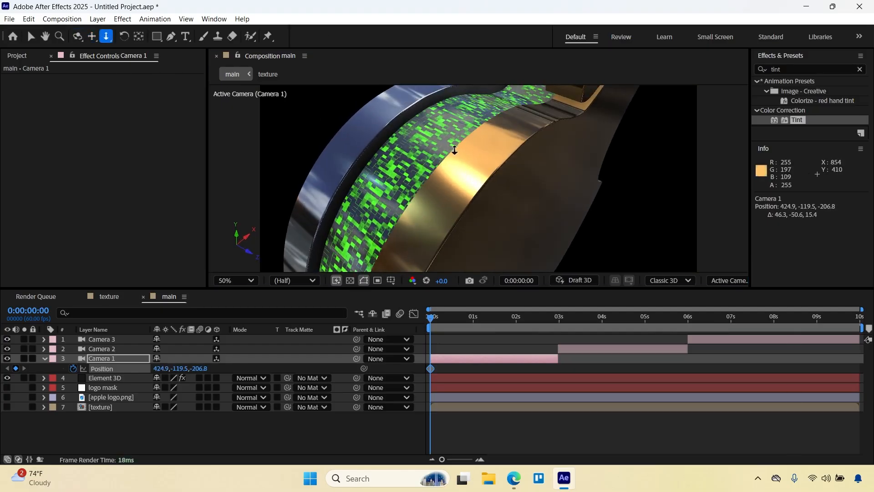
drag(455, 150, 454, 181)
click(92, 37)
drag(432, 136, 446, 226)
Orbit Camera 1 to about 192, 171, -108 at 0:00:02:58 for its end keyframe and preview the move.
drag(517, 317, 557, 317)
click(78, 36)
drag(410, 155, 470, 267)
key(space)
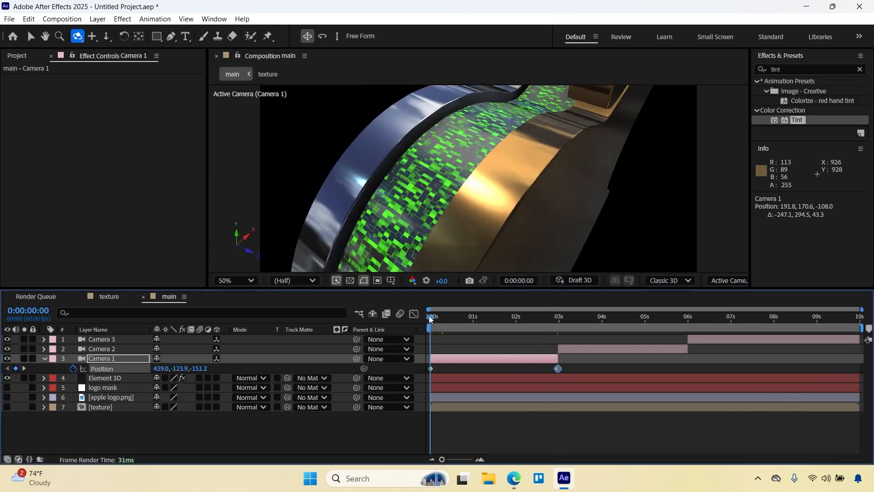
drag(528, 298, 549, 296)
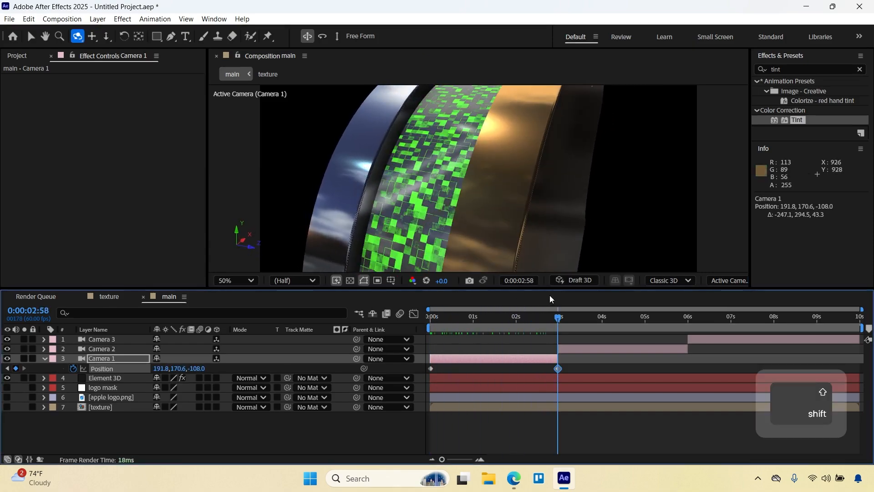
Keyframe Camera 2's Position at 0:00:02:59 and reframe it on the logo's opposite side at about 1476, -293, -9.
scroll(558, 368, up, 3)
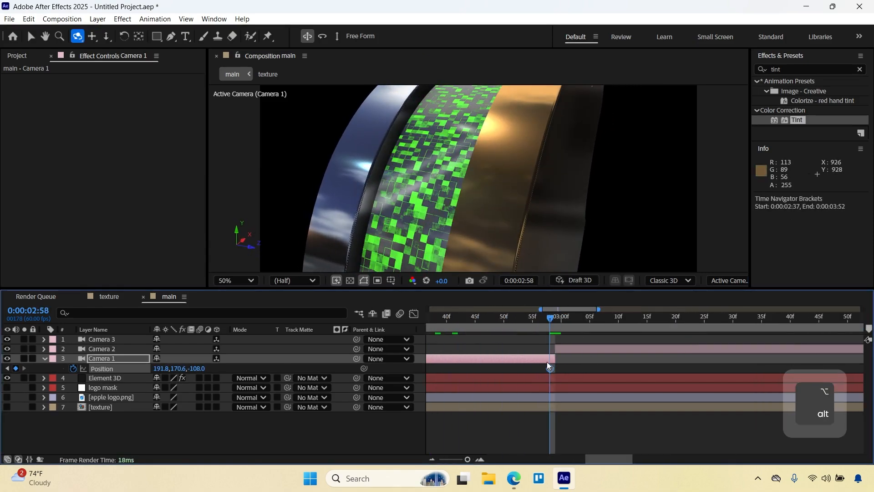
click(555, 320)
click(570, 349)
scroll(436, 176, down, 3)
scroll(436, 176, up, 4)
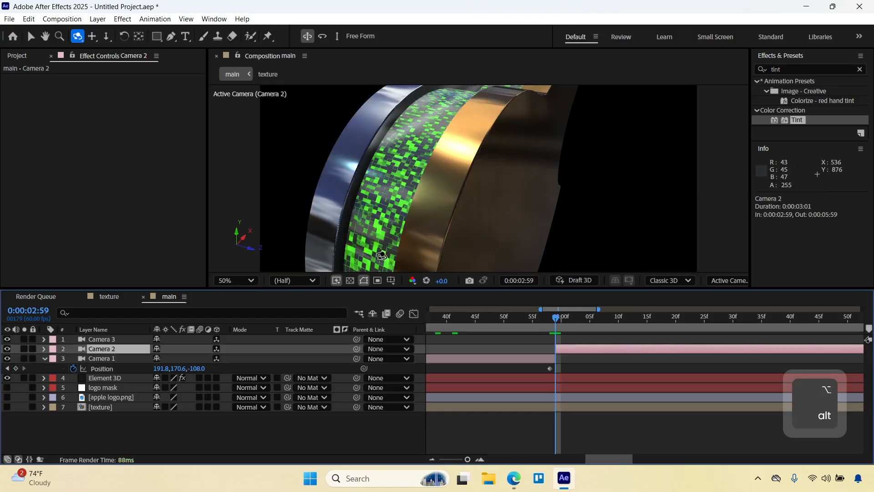
key(alt+shift+p)
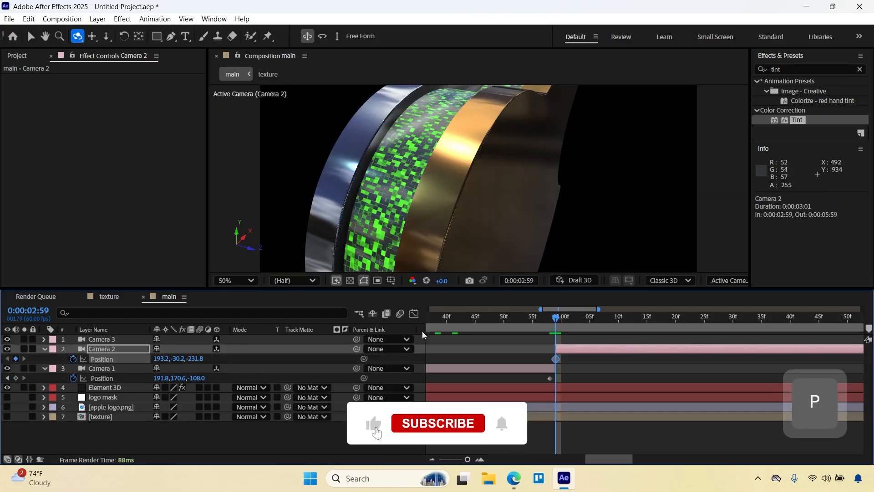
drag(540, 187, 530, 160)
key(c)
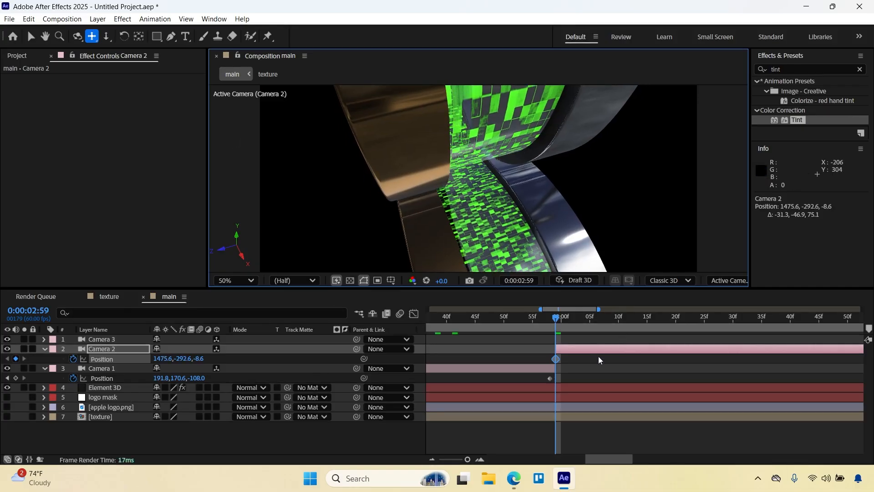
Move Camera 2 to about 1637, -200, -263 at 0:00:05:59 for its end keyframe and preview the move.
scroll(599, 360, down, 2)
scroll(599, 359, right, 5)
scroll(599, 359, down, 3)
drag(653, 319, 663, 320)
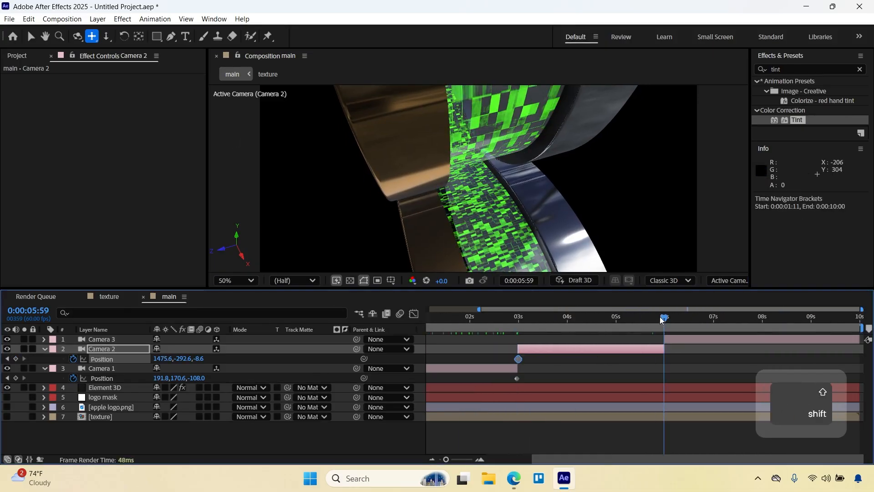
key(c)
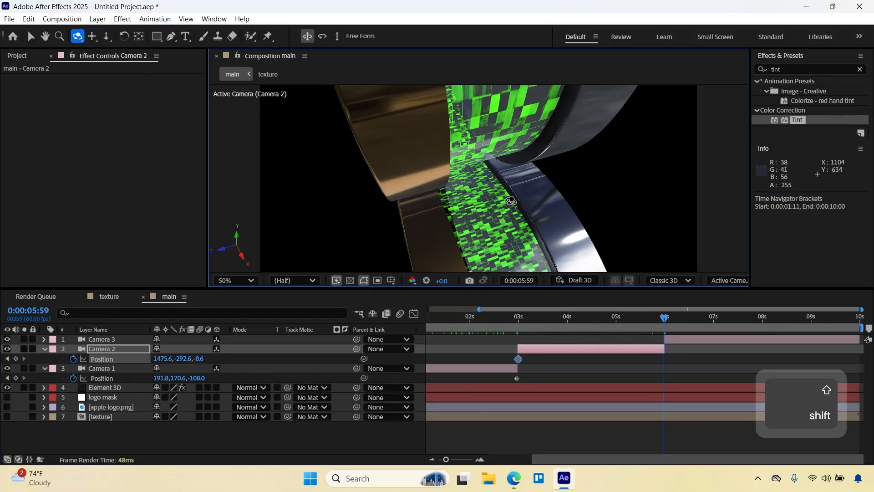
drag(511, 200, 503, 180)
click(107, 38)
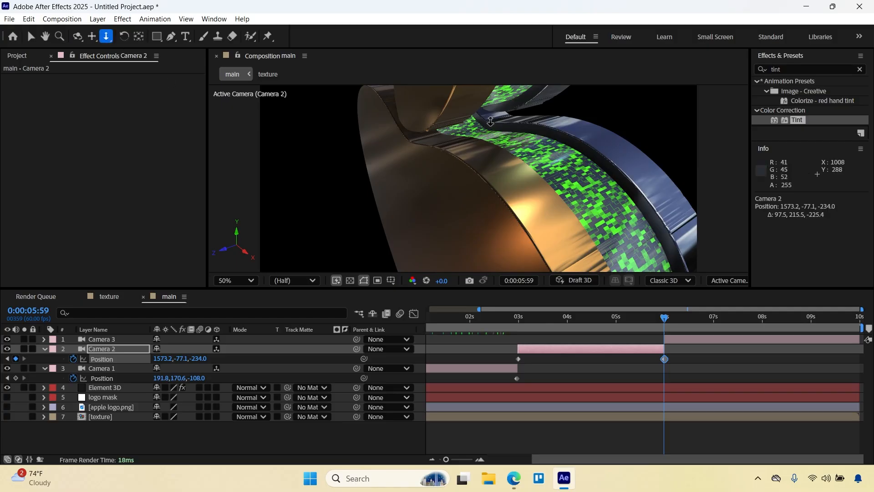
drag(490, 121, 542, 163)
key(c)
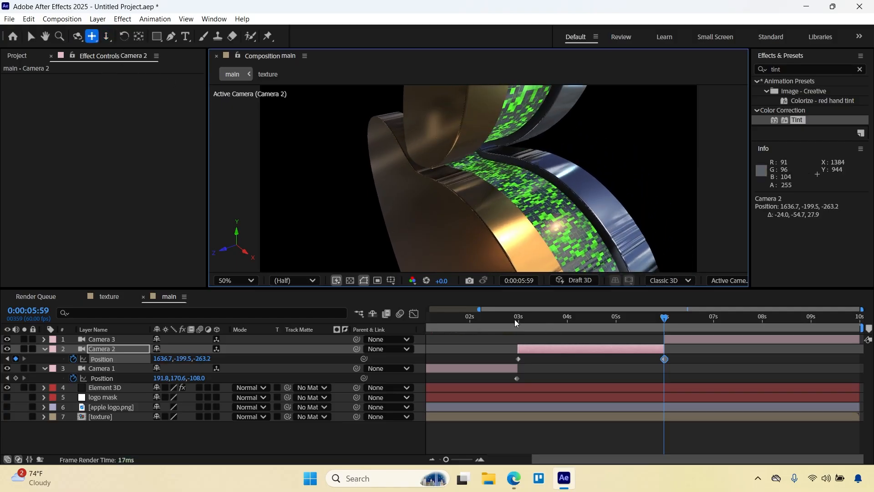
drag(515, 323, 664, 318)
Keyframe Camera 3's Position at 0:00:06:00 and reframe it on the logo's gold face at about 1936, -58, -1324.
key(shift)
click(671, 341)
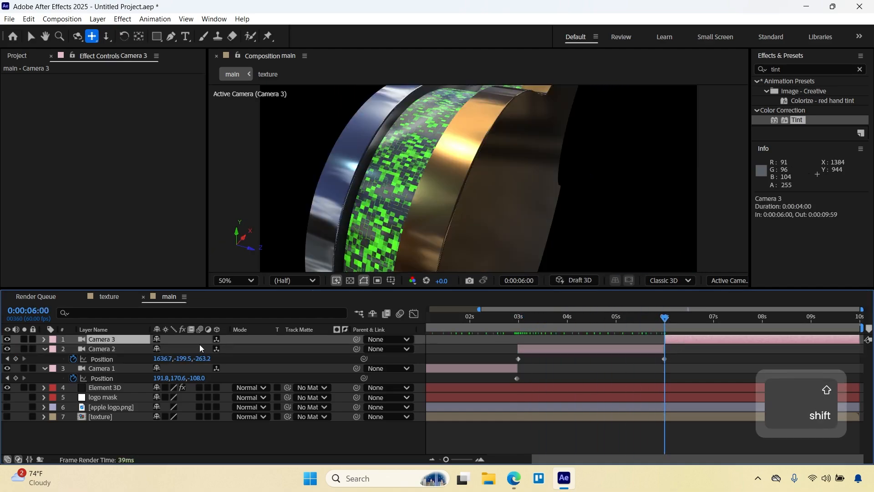
key(p)
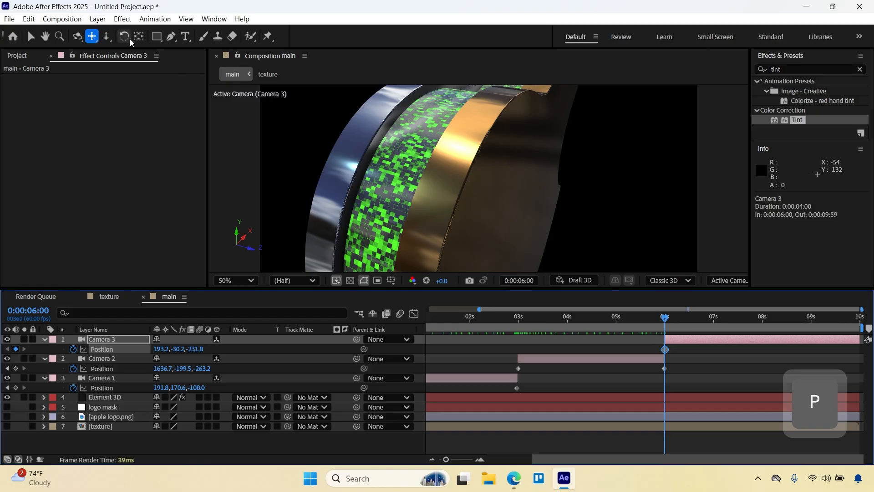
click(77, 36)
drag(529, 197, 530, 275)
click(108, 37)
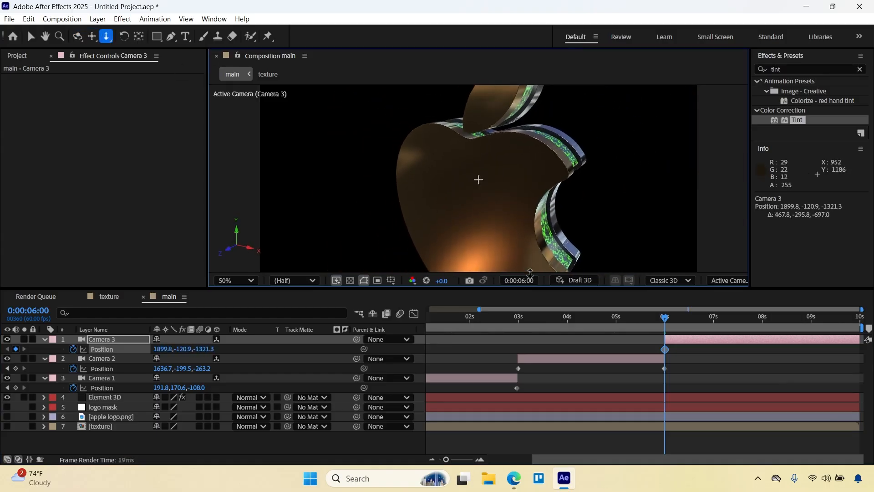
click(92, 37)
drag(478, 226, 490, 214)
Pull Camera 3 back to about 2441, -377, -2075 at 0:00:09:59 for its end keyframe.
drag(736, 320, 866, 320)
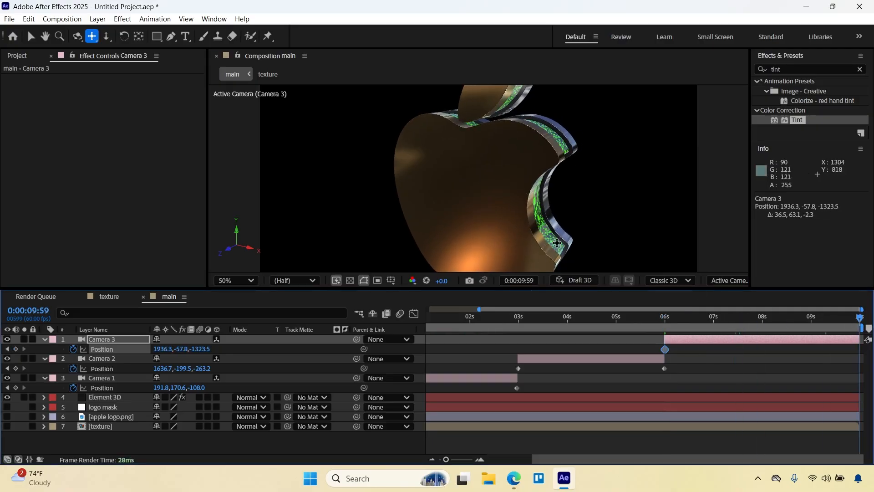
click(107, 37)
drag(468, 140, 477, 180)
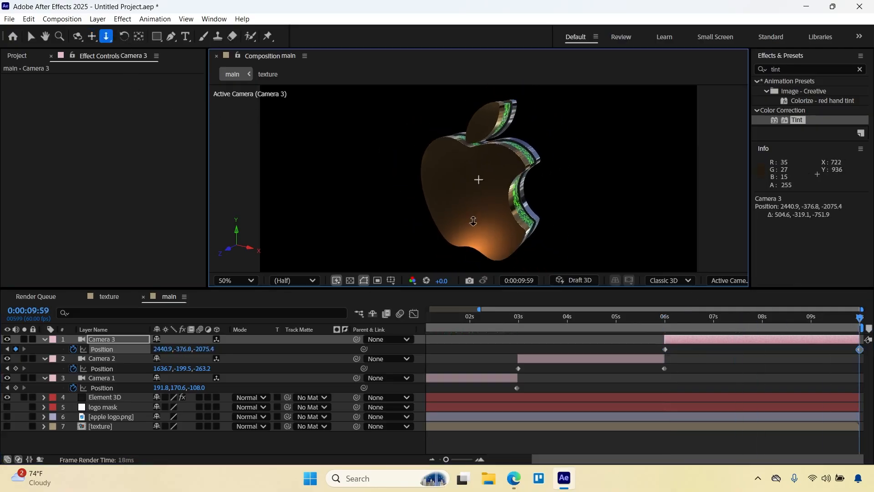
Orbit Camera 3 to face the logo front-on at about 1189, 217, -2657, using a temporary grid overlay for alignment.
click(245, 286)
click(237, 67)
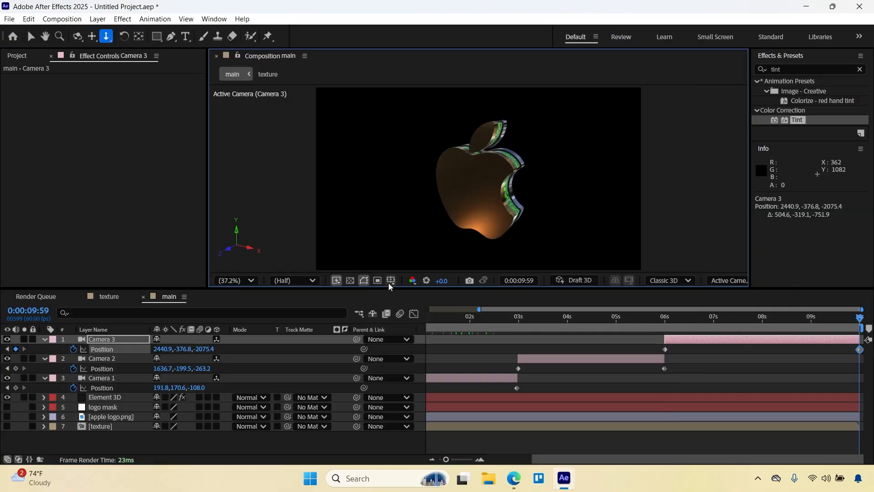
click(392, 281)
click(421, 304)
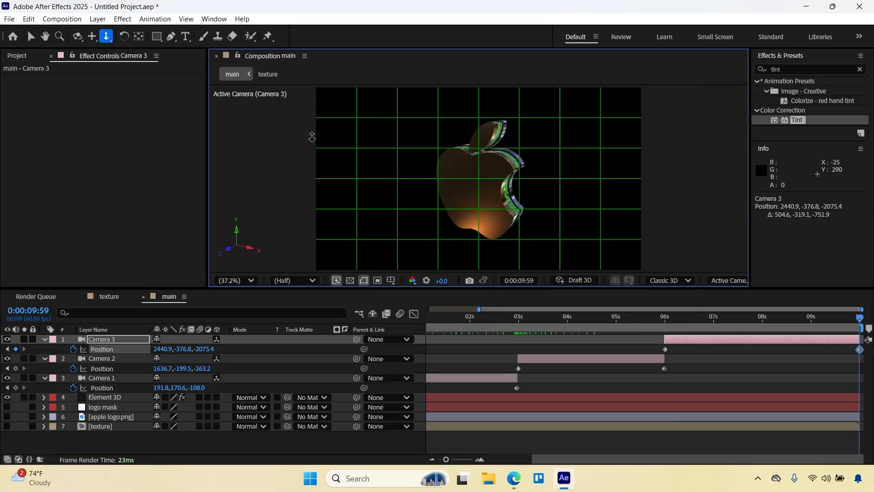
key(c)
mouse_move(473, 188)
mouse_down()
mouse_move(499, 182)
mouse_move(472, 186)
mouse_up()
key(c)
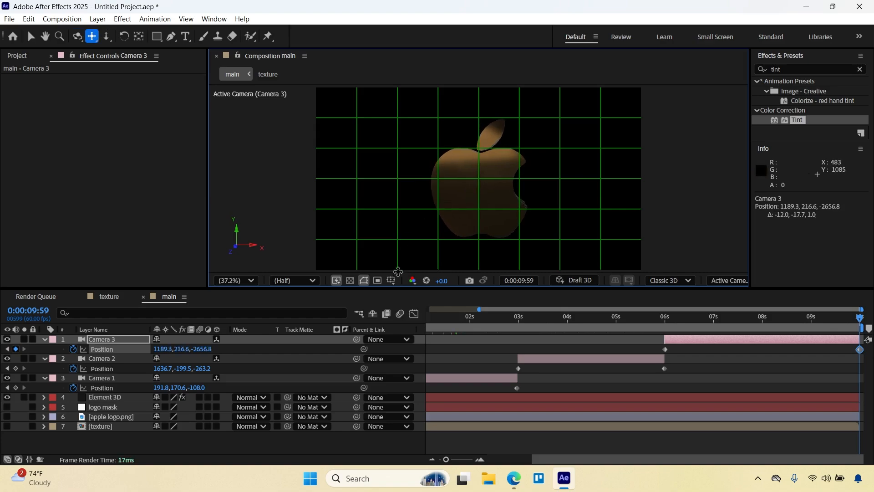
click(391, 280)
click(424, 304)
Shift Camera 3's end Position keyframe to 0:00:08:30 and preview the camera moves.
drag(656, 319, 811, 322)
drag(859, 349, 787, 350)
drag(469, 321, 784, 353)
scroll(470, 340, down, 2)
click(775, 359)
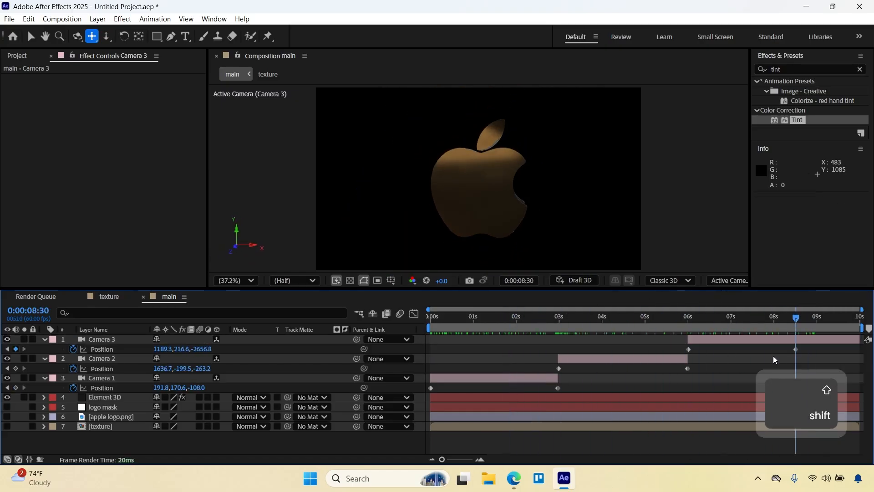
Bring the apple logo.png layer to the top of the stack, show it, and key out its white background with Linear Color Key.
drag(111, 416, 113, 343)
click(6, 340)
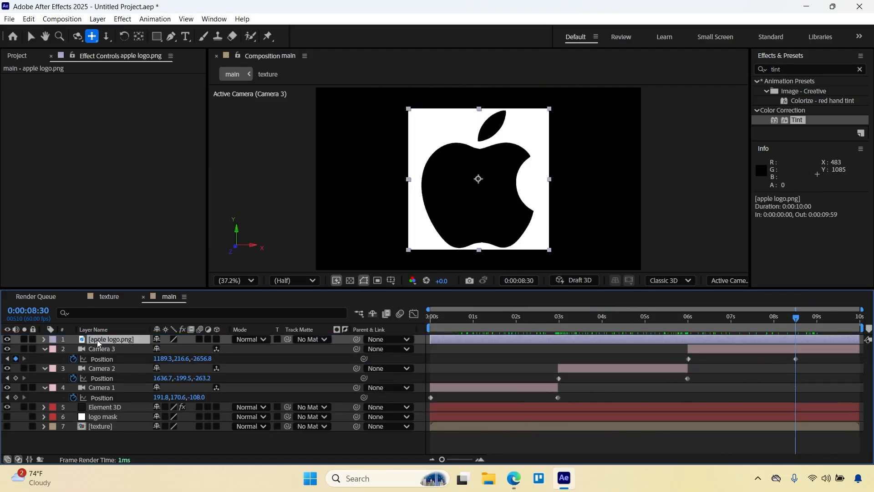
key(ctrl+space)
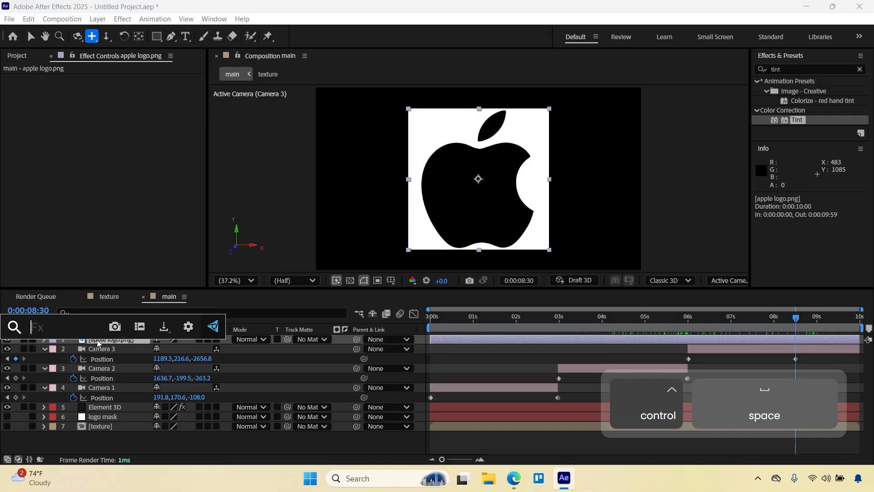
text(linea)
click(87, 353)
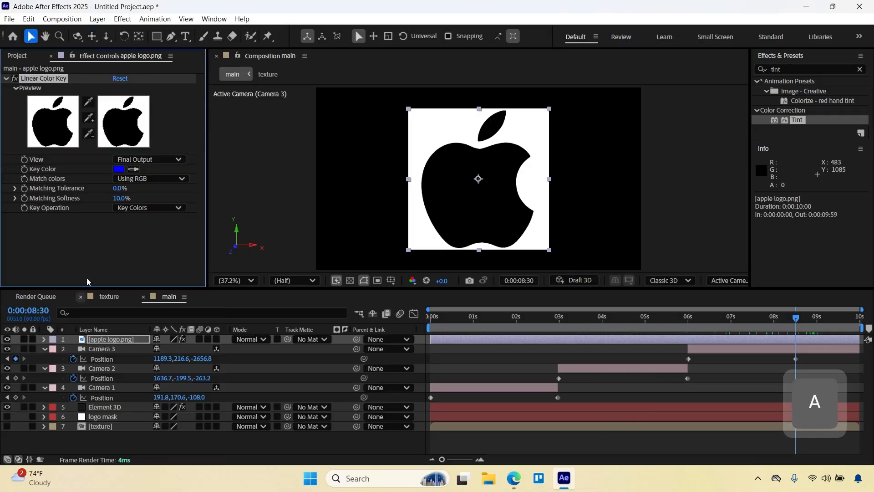
click(88, 102)
click(440, 136)
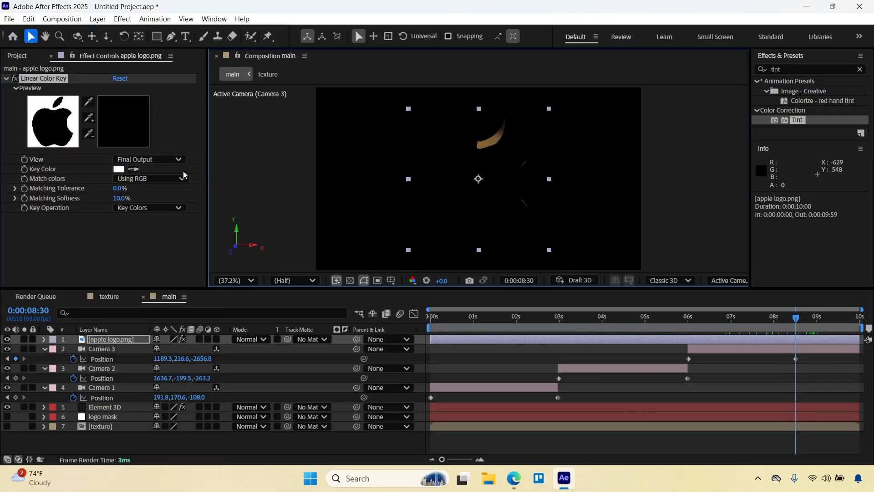
Add a Fill effect to the apple logo.png layer and set its color to white.
key(ctrl+space)
text(fill)
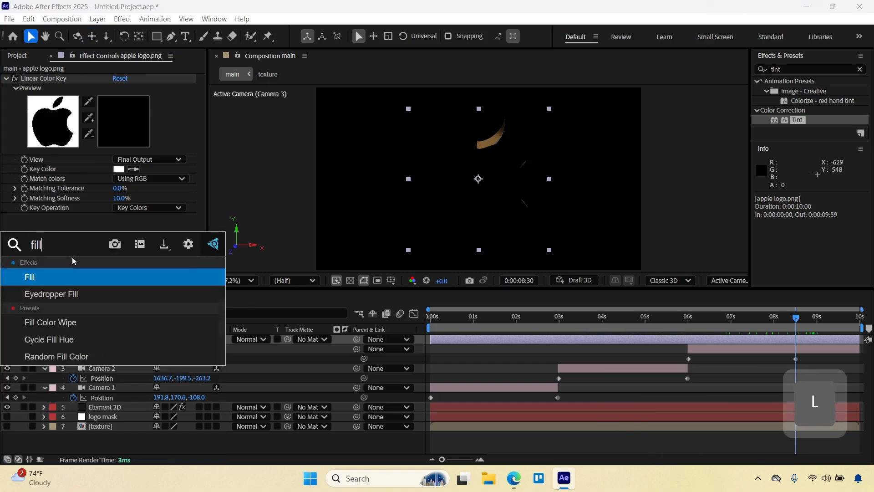
key(Return)
click(118, 244)
drag(350, 228, 293, 141)
click(550, 169)
scroll(91, 163, up, 1)
click(7, 78)
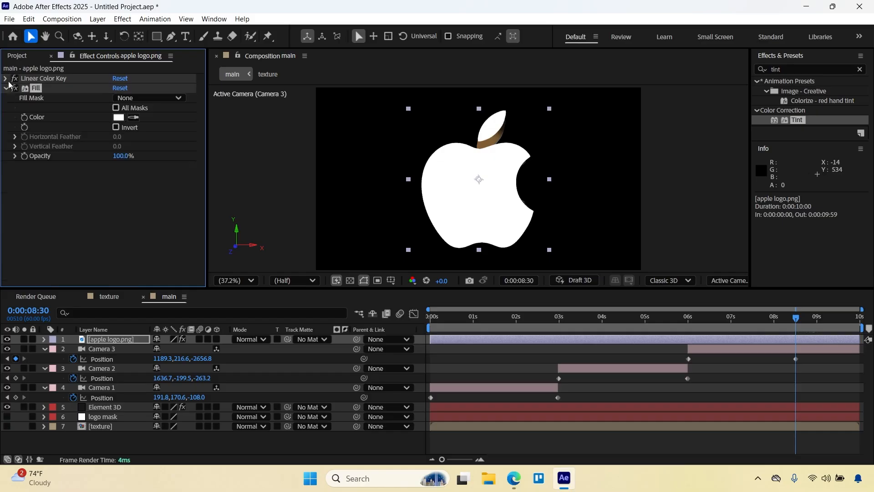
click(6, 87)
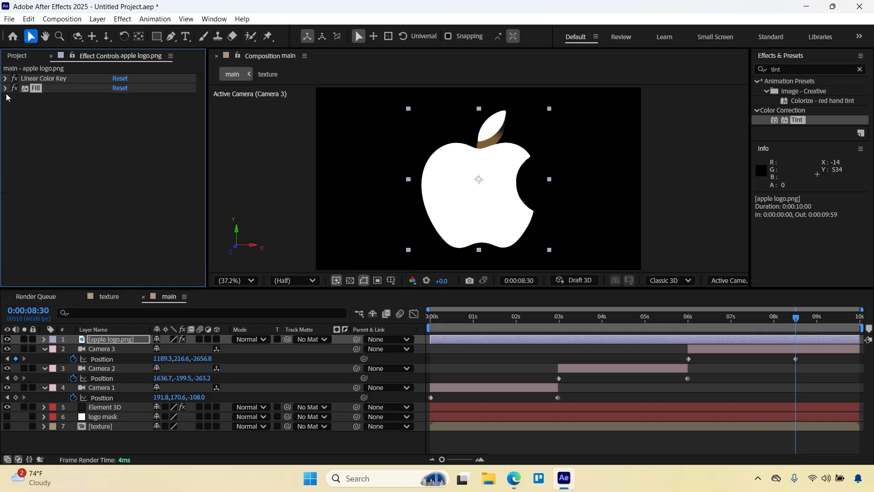
Set the apple logo.png layer's opacity to 40%.
click(101, 344)
text(t)
text(4)
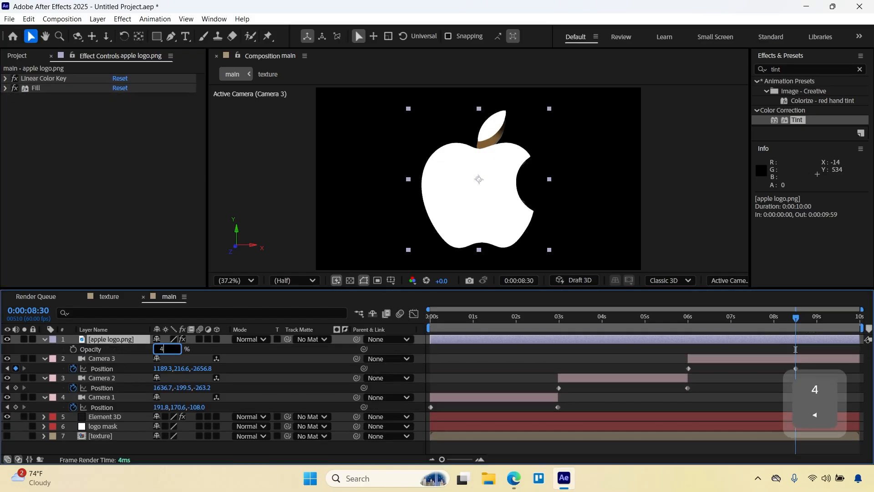
text(0)
key(Return)
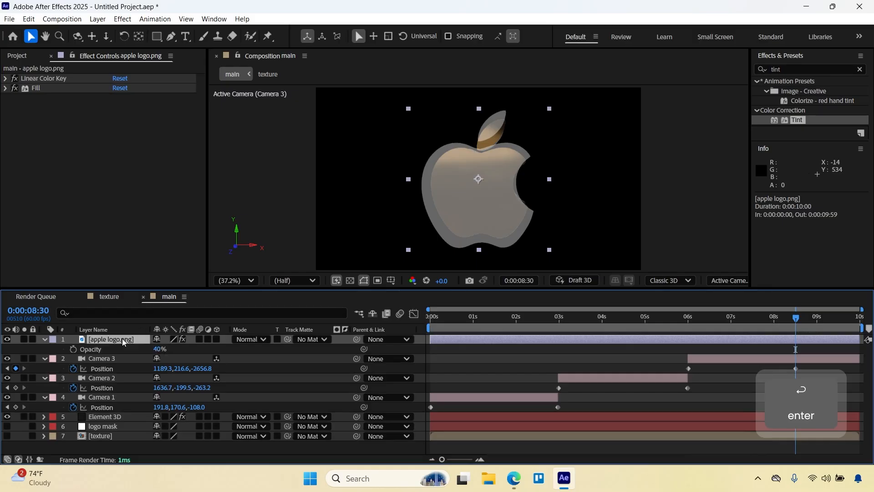
Match the flat logo to the 3D logo by scaling it to 49.8% and moving it to 972, 540.
key(p)
key(shift+s)
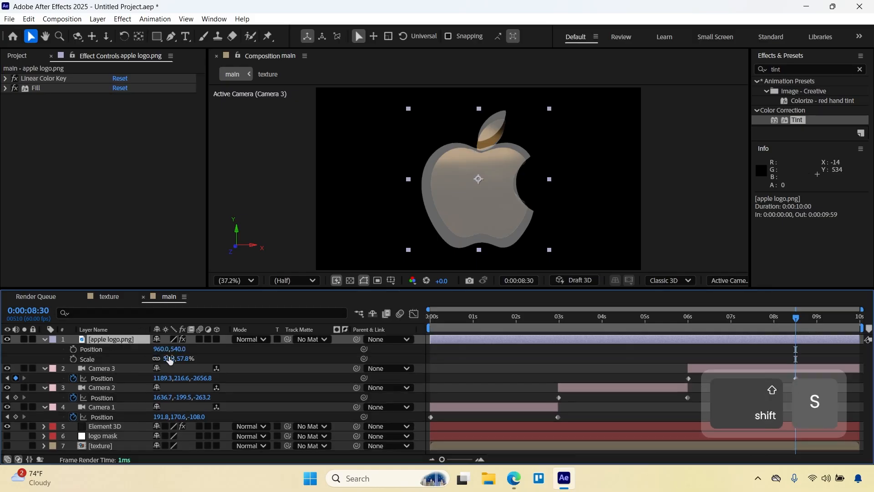
drag(169, 360, 165, 358)
scroll(473, 166, up, 3)
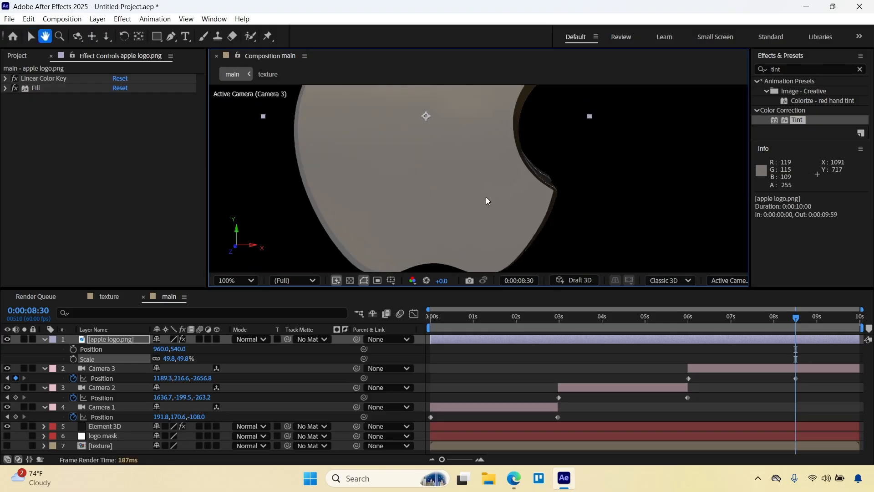
scroll(485, 196, down, 3)
drag(461, 185, 463, 186)
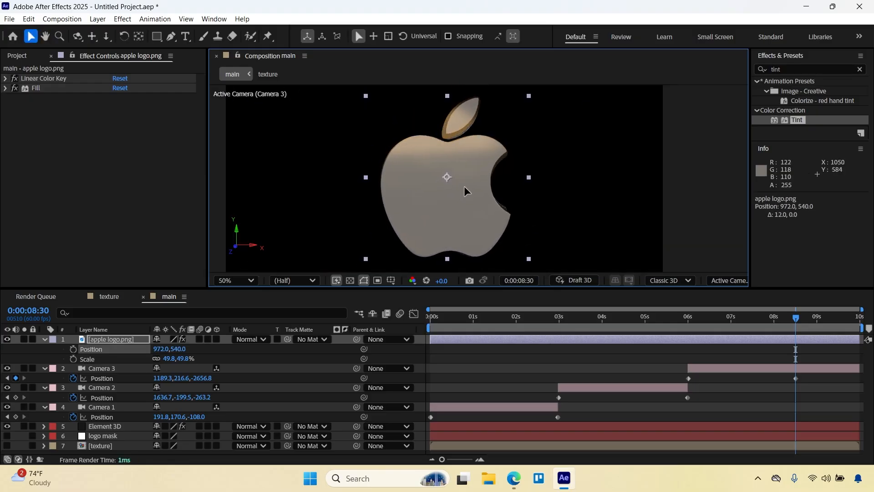
Add Position and Scale keyframes to the apple logo.png layer at 0:00:08:15 and 0:00:08:30.
click(794, 340)
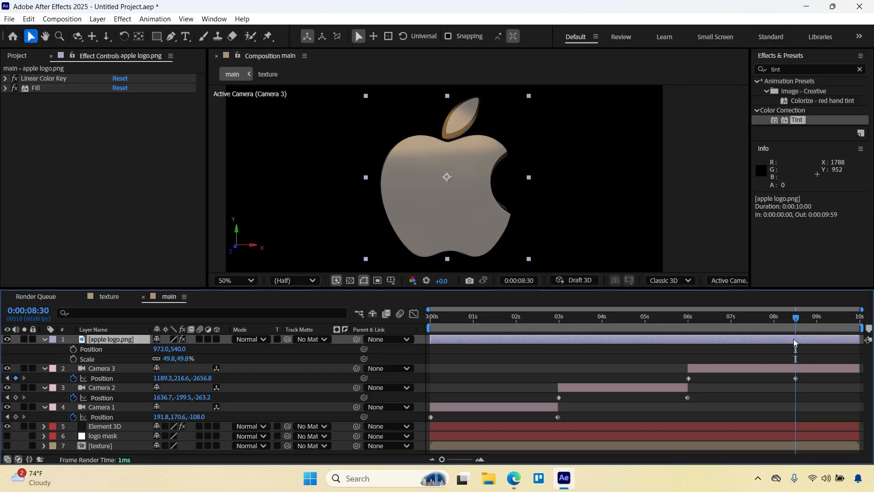
key(shift+Page_Up)
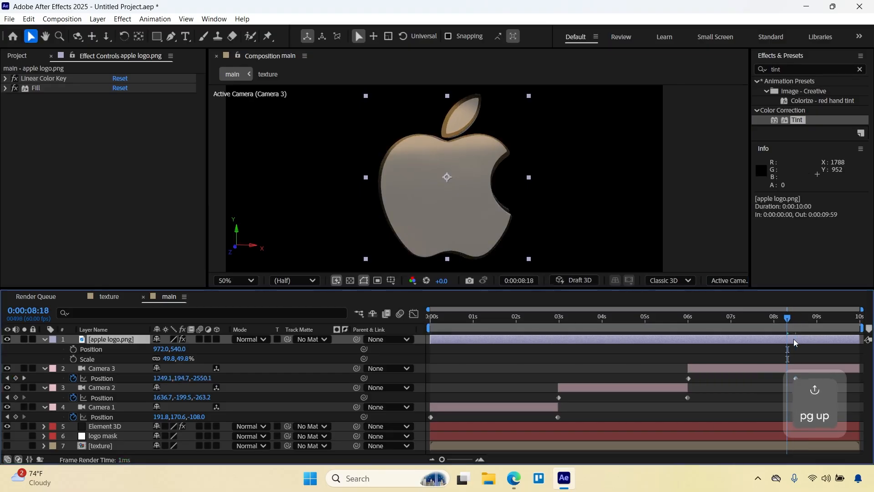
key(Page_Up)
key(Page_Up)
key(Page_Up)
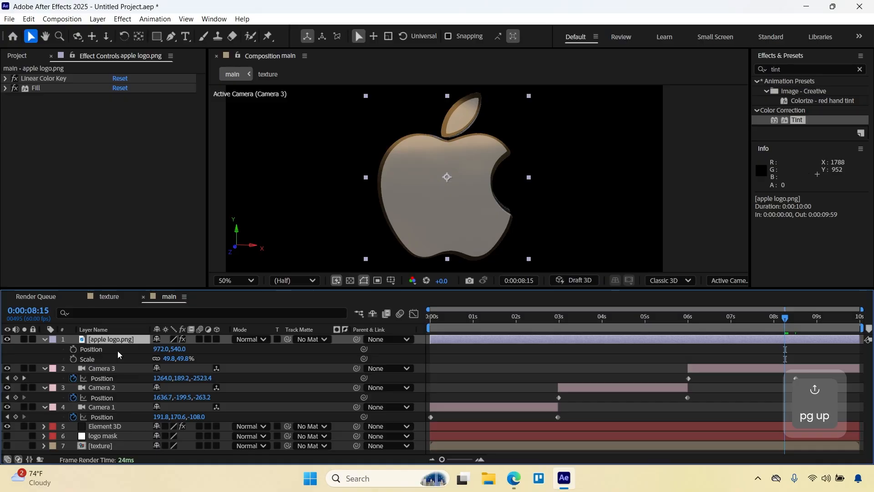
click(73, 359)
click(74, 349)
shift+click(795, 321)
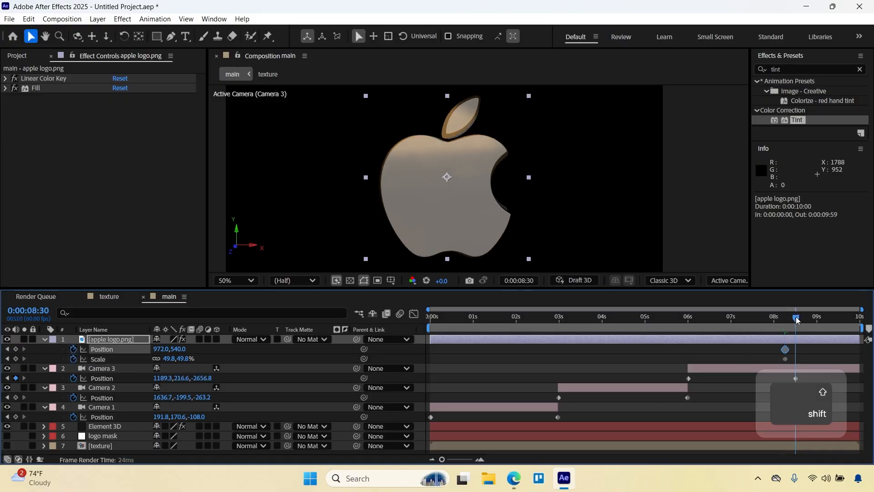
click(16, 349)
click(16, 358)
Set the flat logo's scale to 52.8% at 0:00:08:15, keeping its position at 972, 540.
click(7, 359)
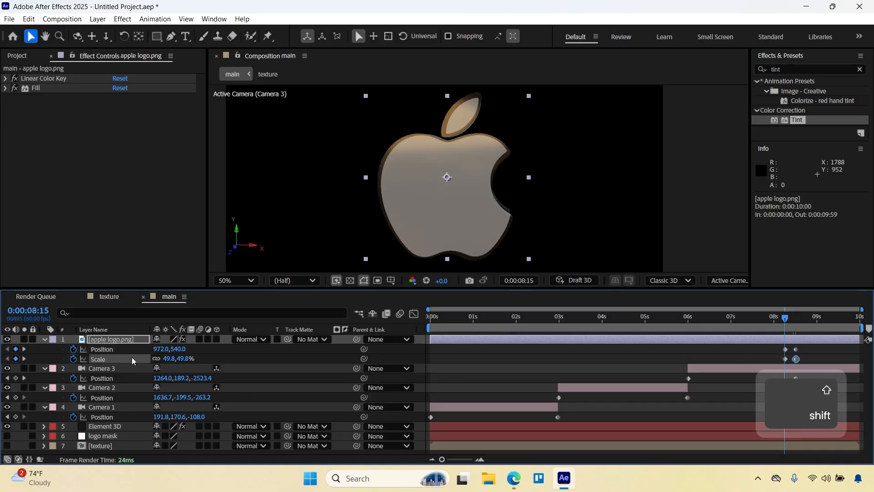
click(207, 360)
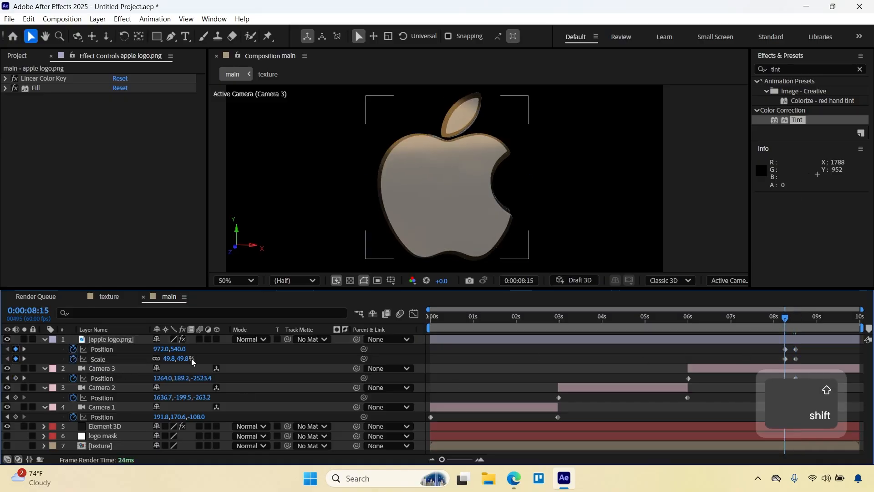
click(186, 358)
drag(184, 358, 185, 358)
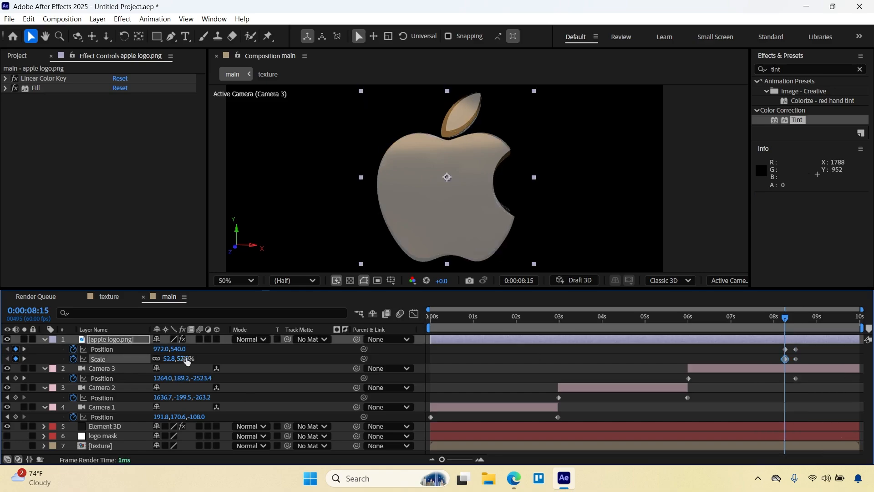
key(Up)
key(Up)
key(Down)
key(Down)
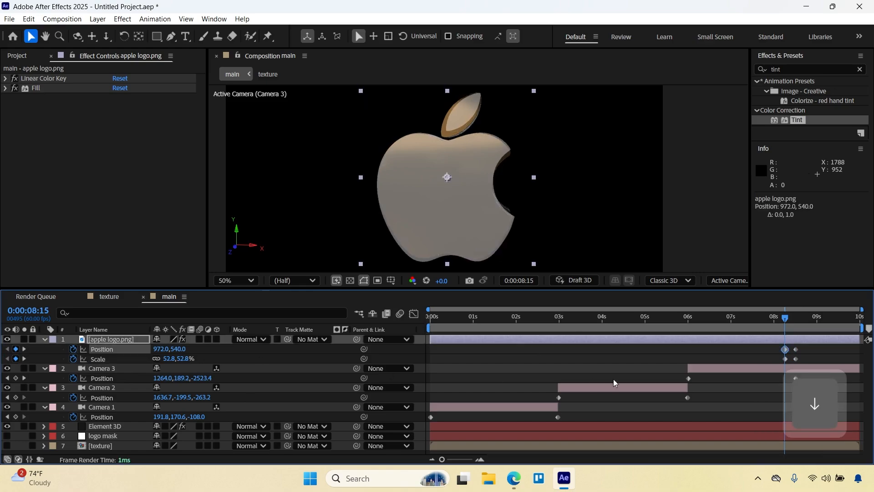
Apply the Deep Glow 2 effect to the apple logo.png layer with the current time at 0:00:08:45.
mouse_move(783, 322)
mouse_down()
mouse_move(772, 319)
mouse_move(808, 318)
mouse_move(799, 319)
mouse_up()
key(shift+Page_Down)
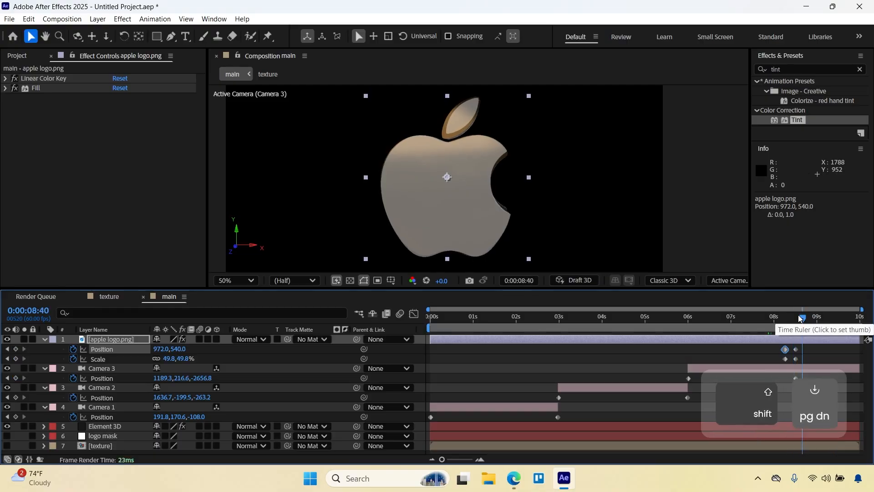
key(Page_Down)
key(Page_Down)
key(Page_Down)
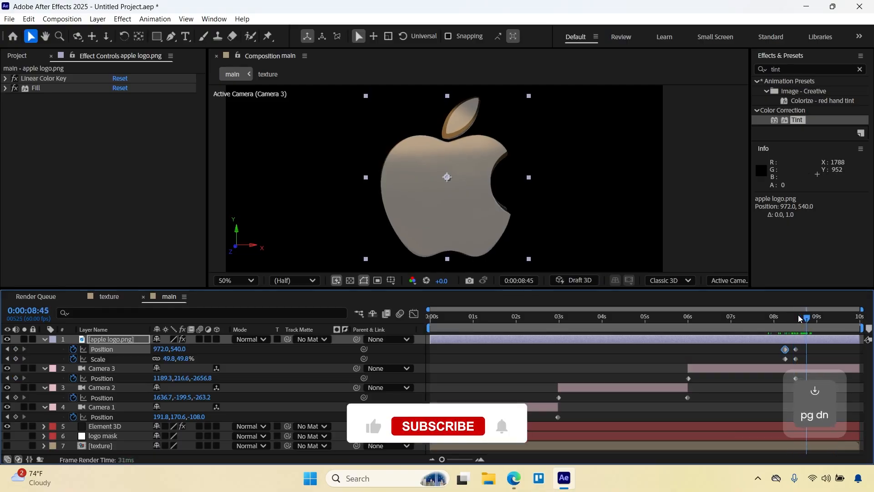
click(207, 359)
click(123, 338)
key(ctrl+space)
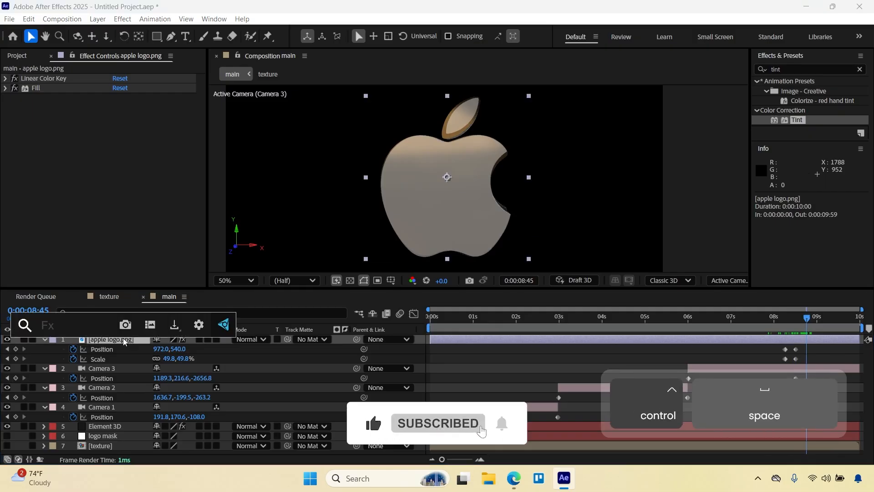
text(deep)
key(Return)
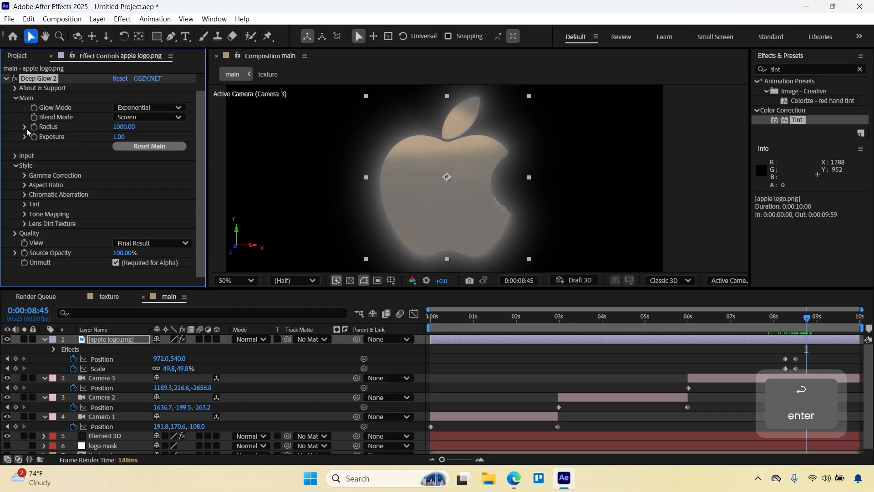
Add Deep Glow 2 Radius and Exposure keyframes at 0:00:08:45 and 0:00:08:30.
drag(34, 127, 34, 137)
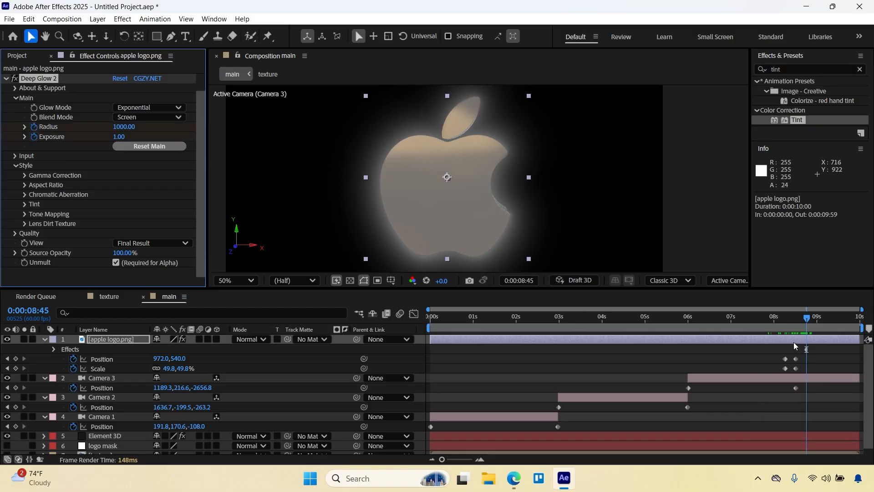
key(u)
drag(804, 322, 798, 323)
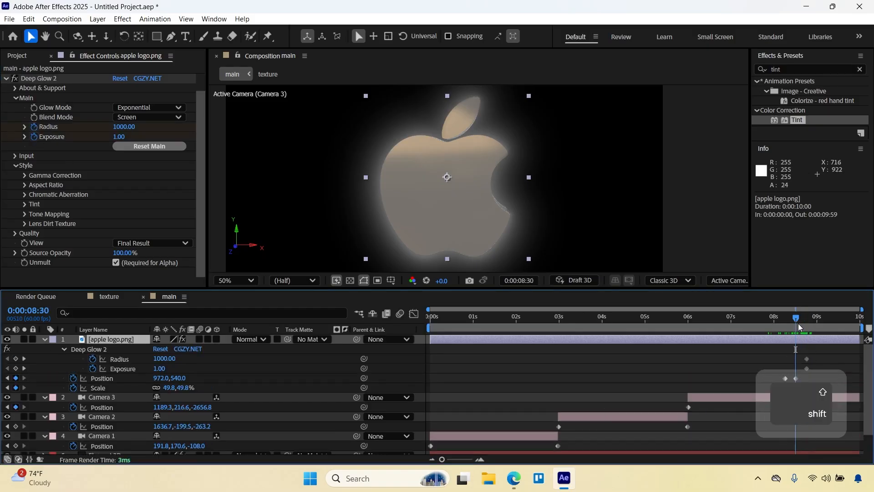
click(16, 369)
click(15, 359)
Set the Deep Glow 2 Radius and Exposure to 0 at 0:00:08:15.
drag(799, 326, 784, 321)
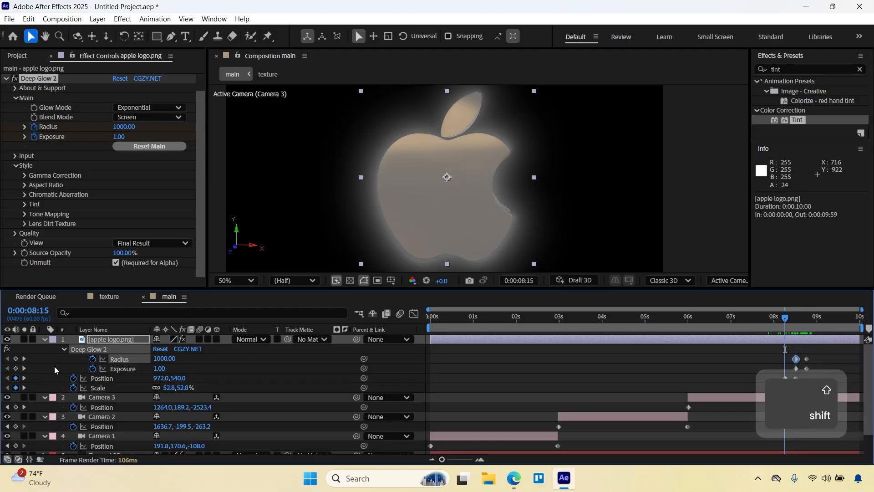
text(0)
key(Return)
click(161, 368)
text(0)
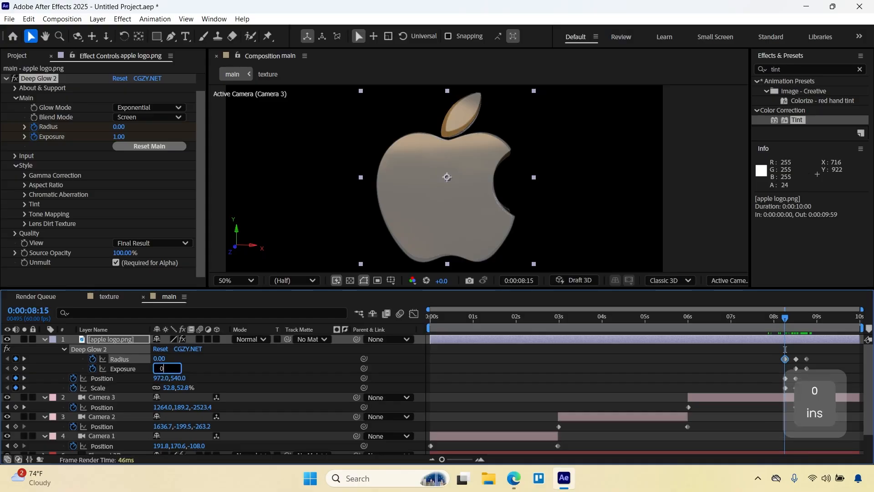
key(Return)
Copy the zero-value Radius and Exposure keyframes from 0:00:08:15 onto those at 0:00:08:45.
drag(772, 350, 786, 368)
key(ctrl+c)
drag(840, 321, 767, 319)
key(ctrl+v)
Set the apple logo.png layer's opacity to 100%.
text(t)
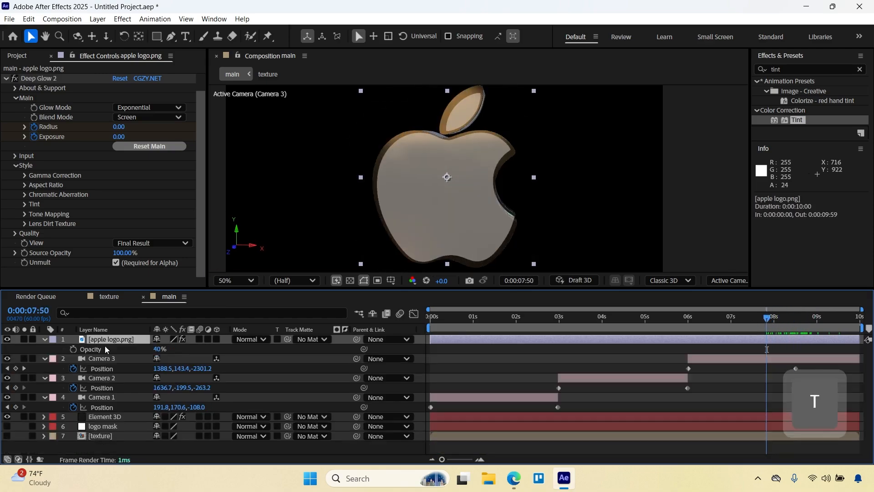
text(41)
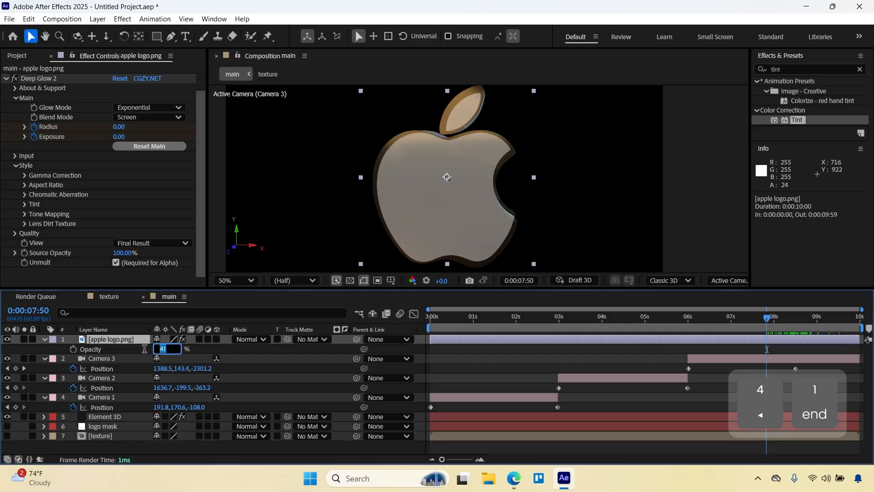
text(100)
key(Return)
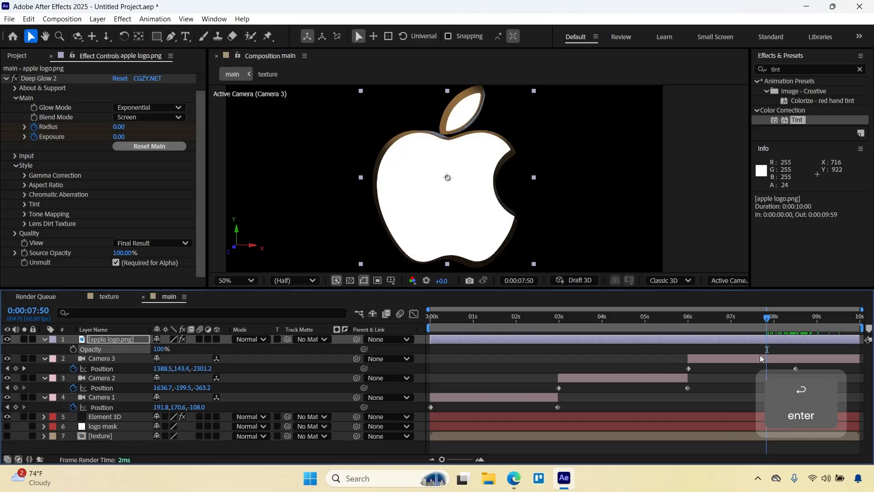
Keyframe the flat logo's opacity from 0% at 0:00:08:15 to 100% at 0:00:08:30.
click(775, 340)
key(u)
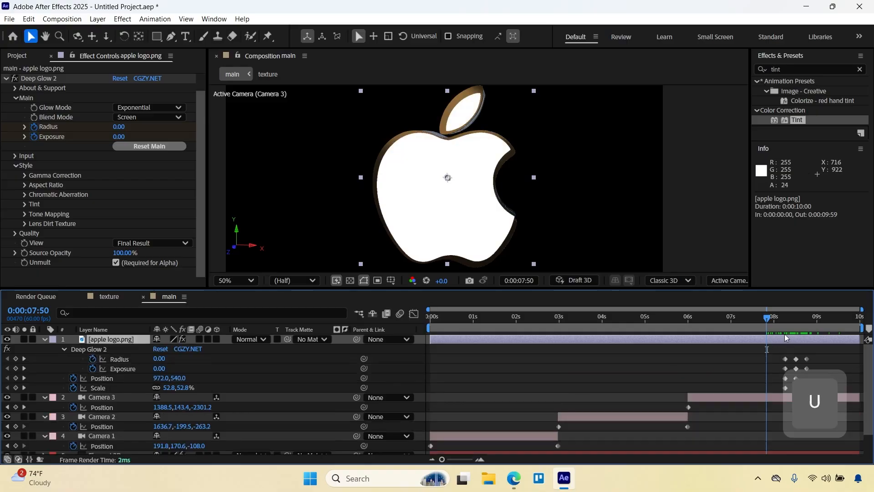
shift+click(783, 322)
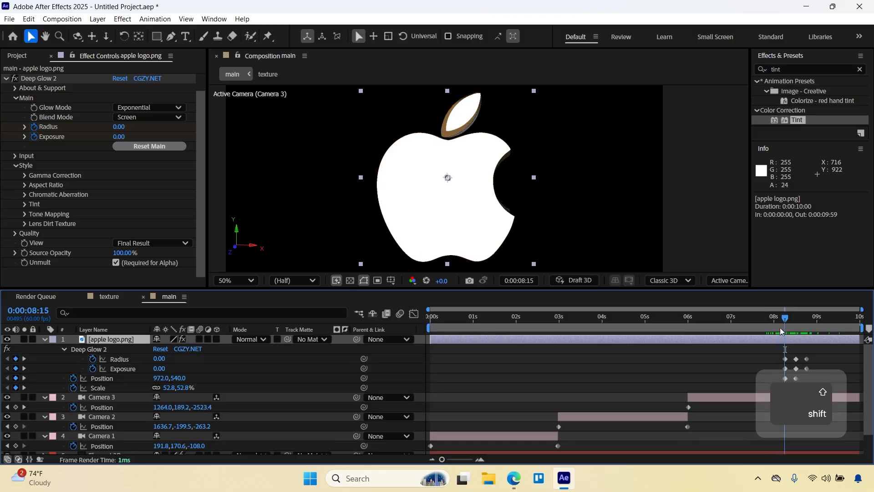
scroll(774, 339, down, 1)
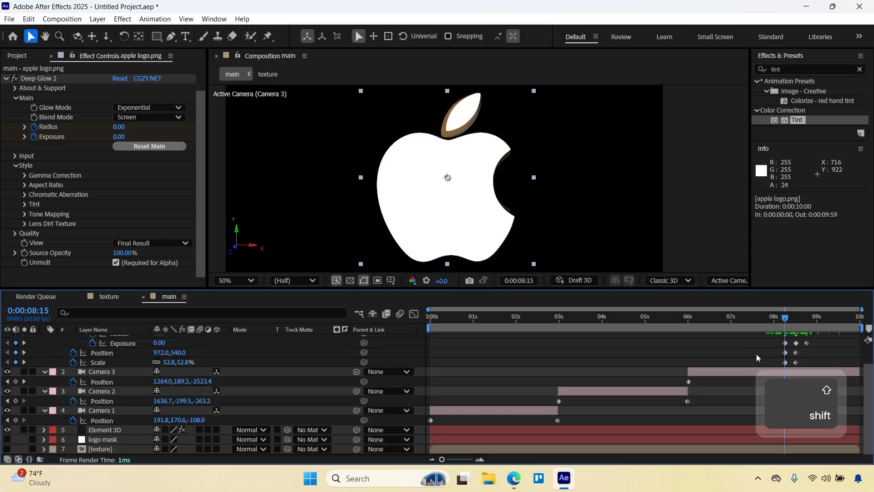
scroll(756, 354, up, 1)
key(shift+t)
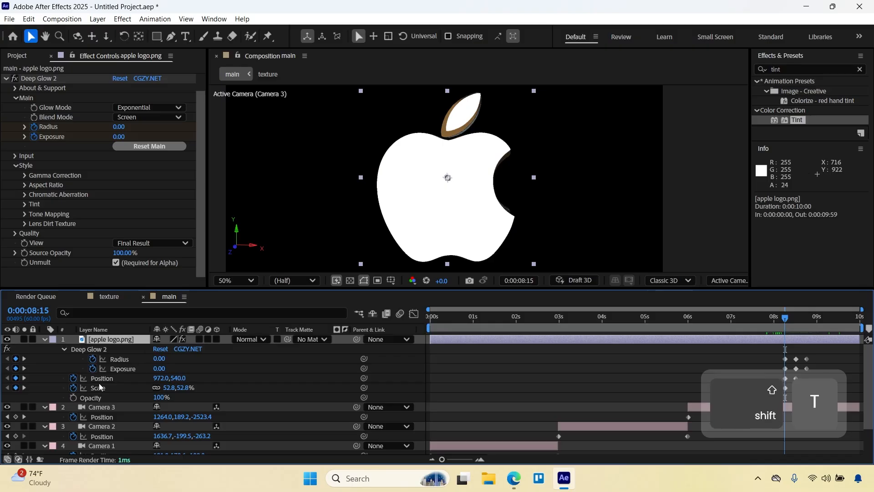
click(73, 397)
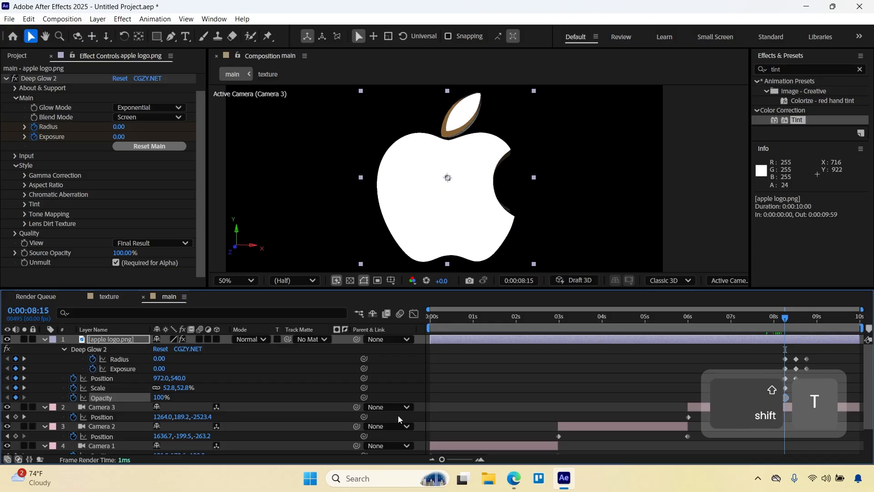
shift+click(794, 320)
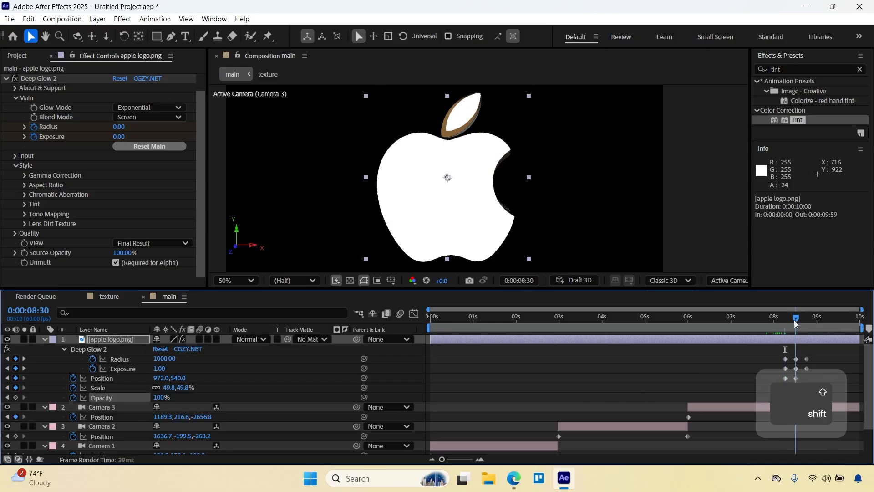
click(8, 397)
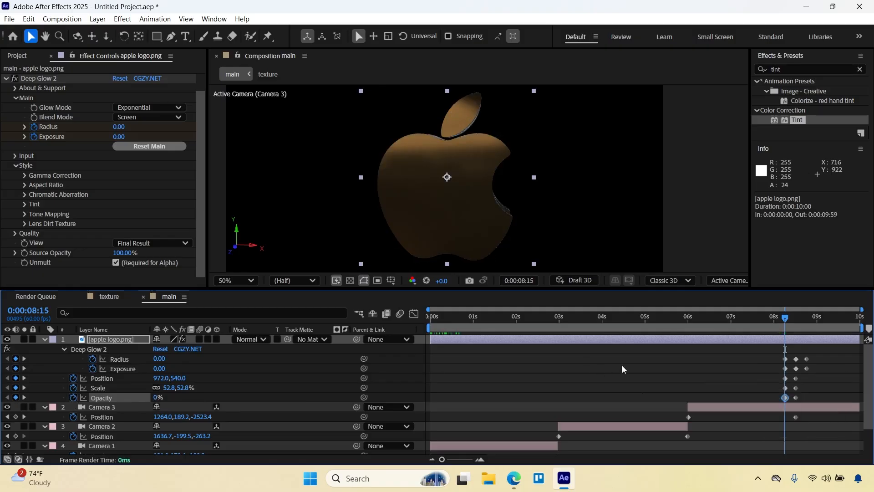
Keyframe the Element 3D layer's opacity from 100% at 0:00:08:15 to 0% at 0:00:08:30.
scroll(752, 374, down, 3)
click(110, 429)
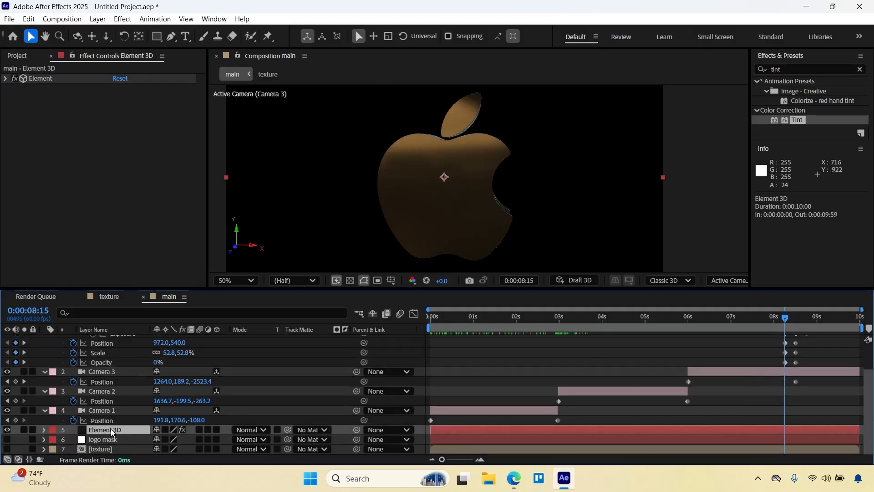
key(t)
click(73, 439)
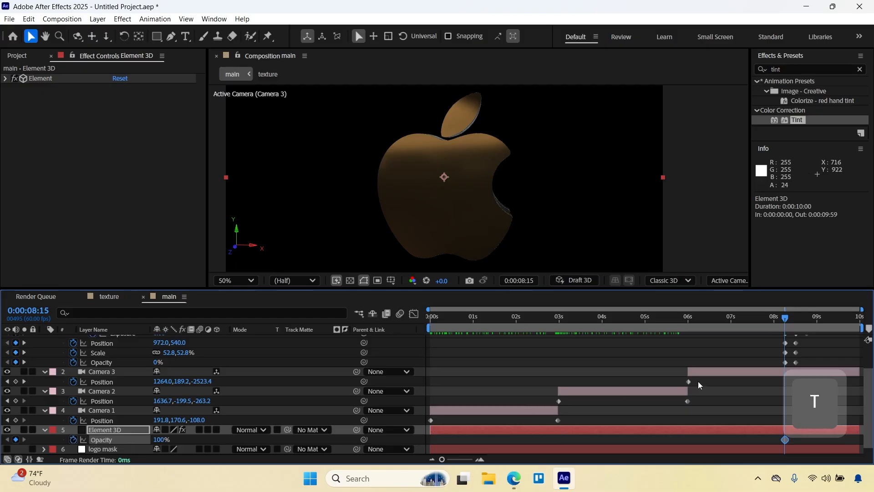
scroll(737, 360, up, 4)
drag(785, 318, 797, 319)
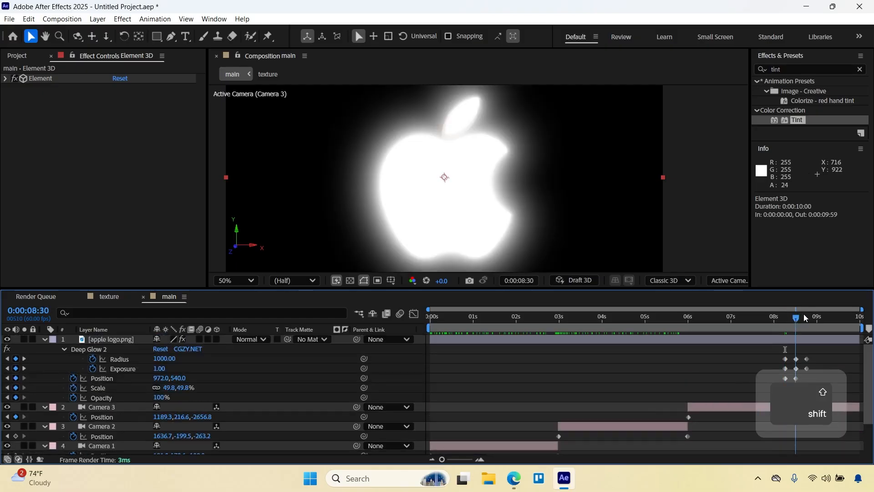
scroll(706, 387, down, 2)
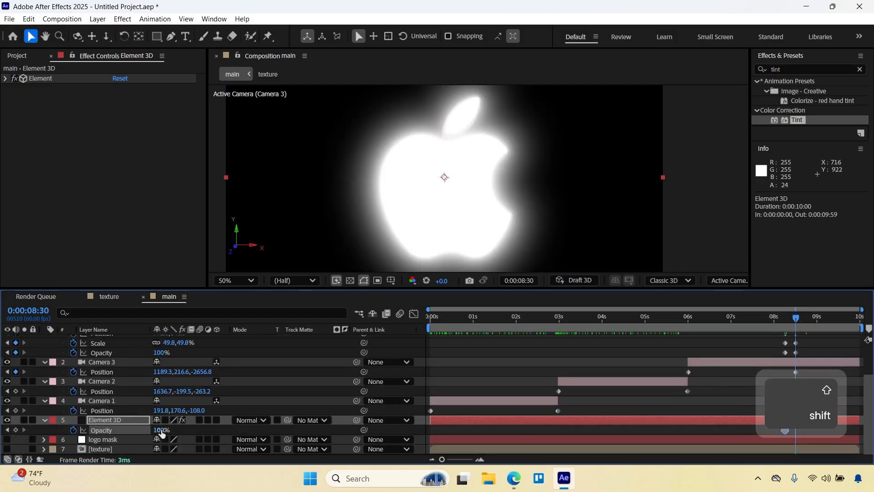
Scrub through the transition from the 3D logo to the flat white logo with the composition shown at 25%.
click(767, 337)
drag(771, 318, 816, 314)
key(comma)
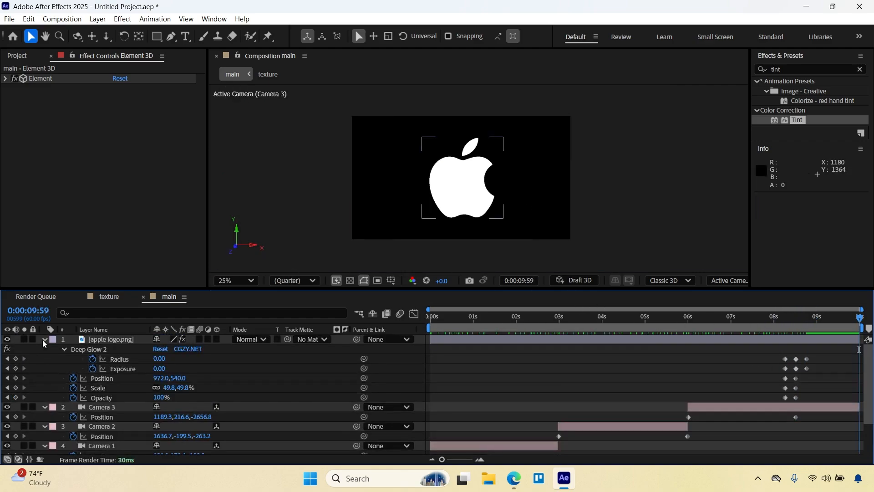
Collapse the apple logo.png, camera and Element 3D layers' properties and preview the whole animation from 0:00:00:00.
click(44, 340)
click(44, 349)
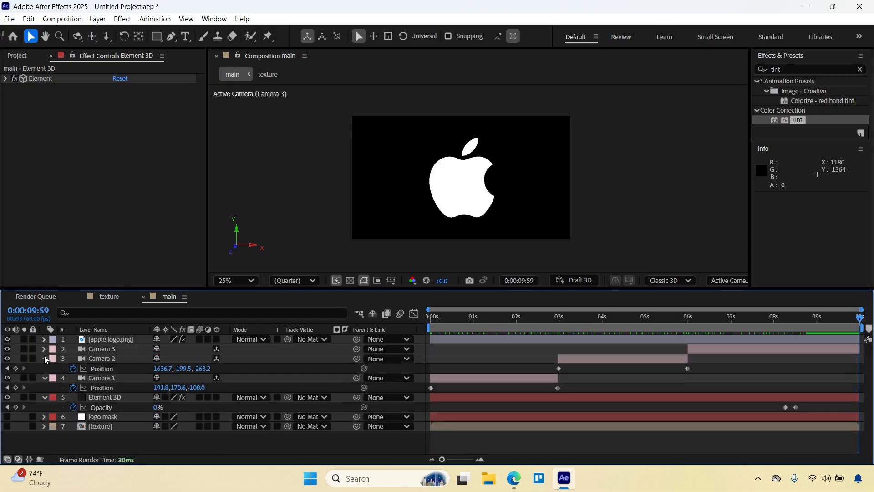
click(44, 359)
click(44, 368)
click(44, 378)
key(space)
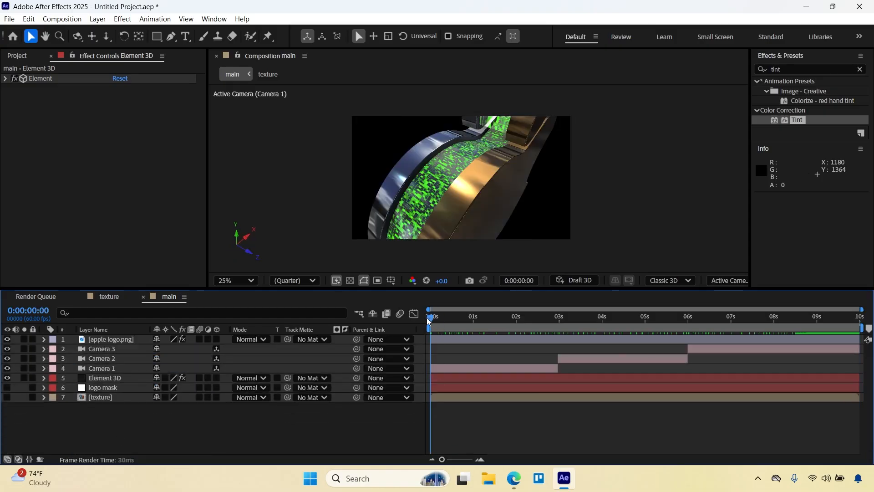